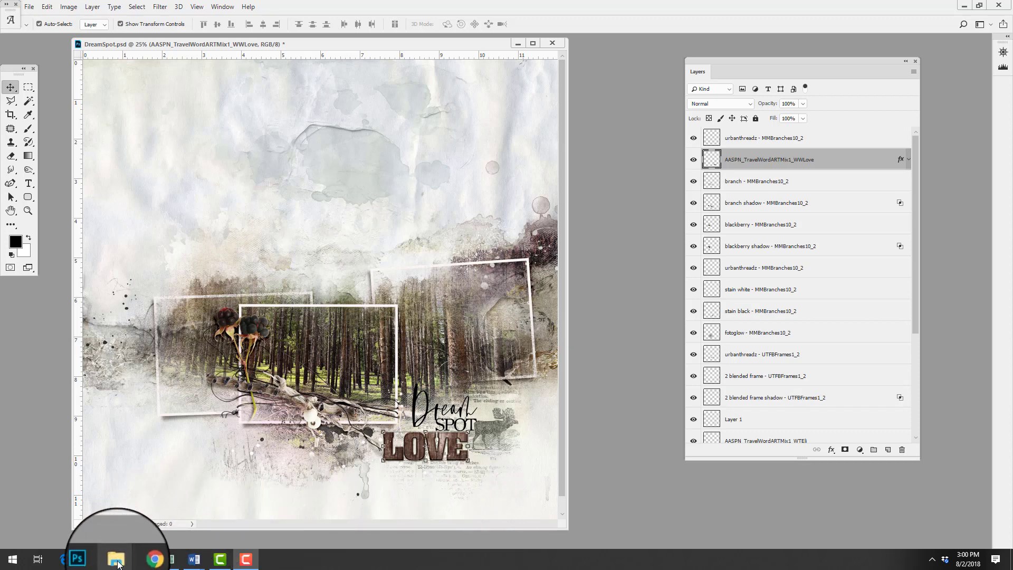
Switch to File Explorer and preview the two JPG overview images in the UrbanThreadz FotoBlendz Frames No 1A folder
mouse_move(118, 561)
left_click(87, 520)
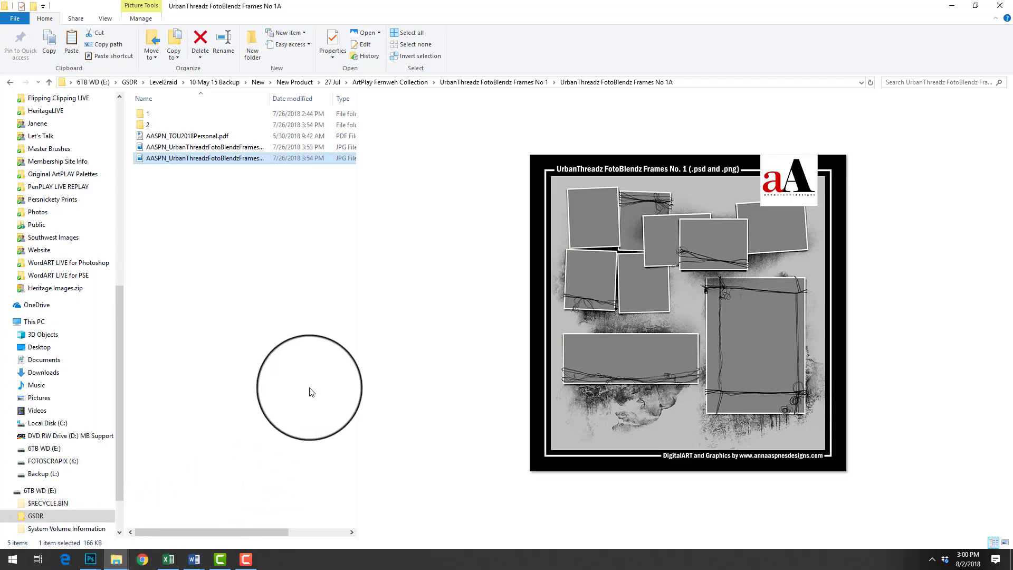
left_click(220, 148)
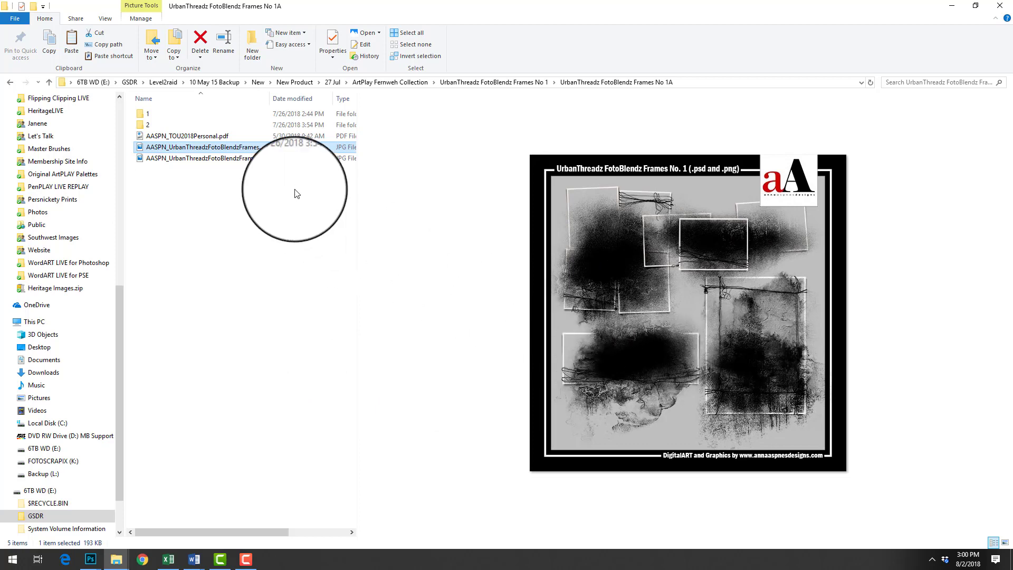
left_click(248, 158)
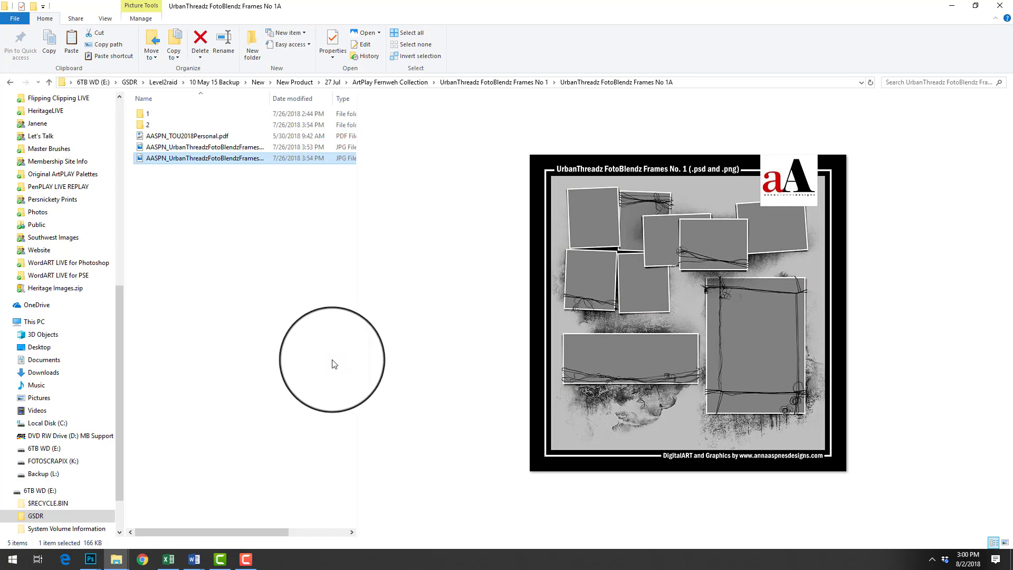
Go up to UrbanThreadz FotoBlendz Frames No 1, then open subfolder 1 inside UrbanThreadz FotoBlendz Frames No 1A
left_click(502, 80)
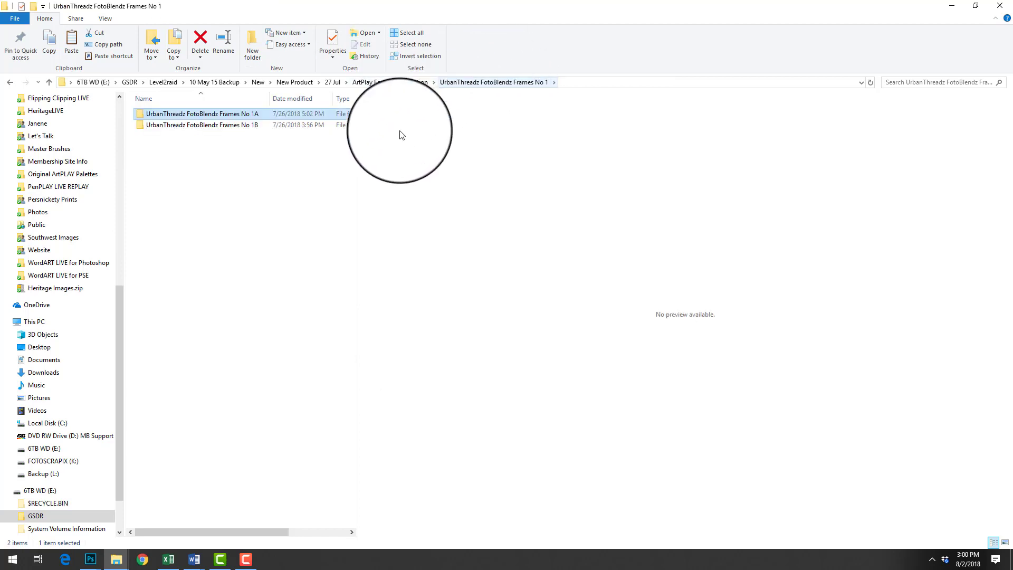
double_click(223, 115)
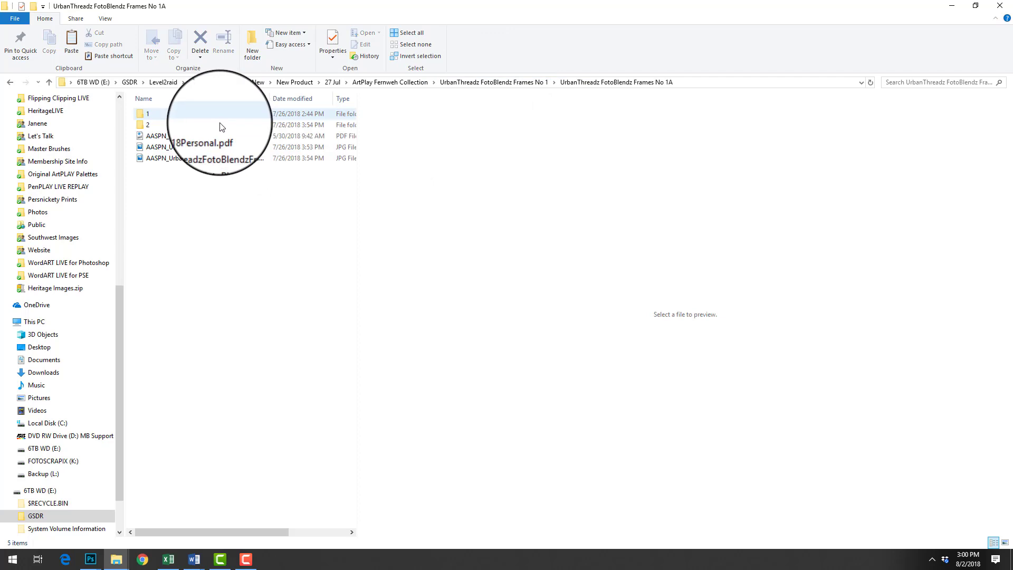
double_click(157, 117)
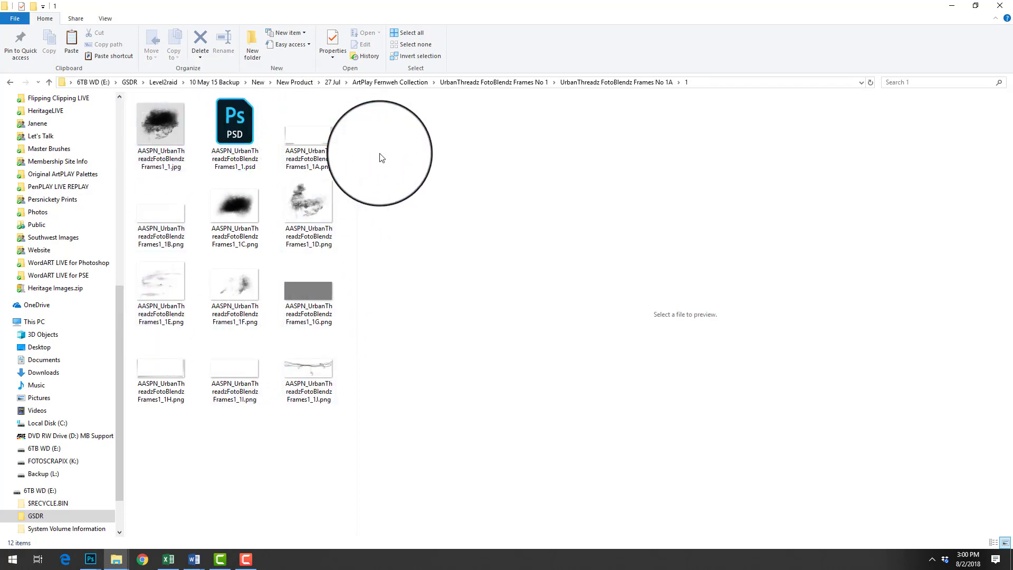
Examine the frame set's files in folder 1, previewing the JPG and the separate PNG elements 1A through 1D
left_click(244, 130)
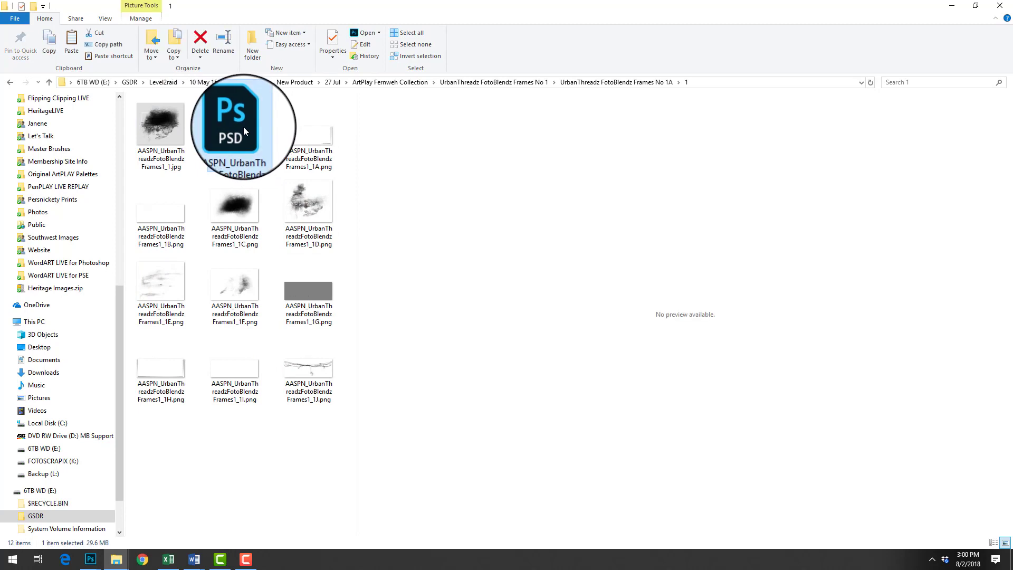
left_click(166, 130)
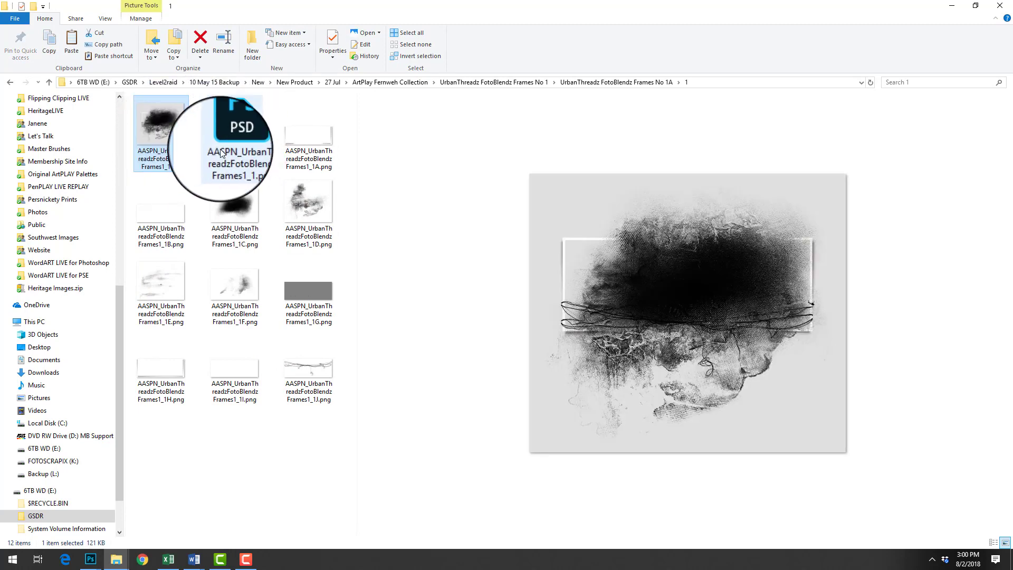
mouse_move(237, 153)
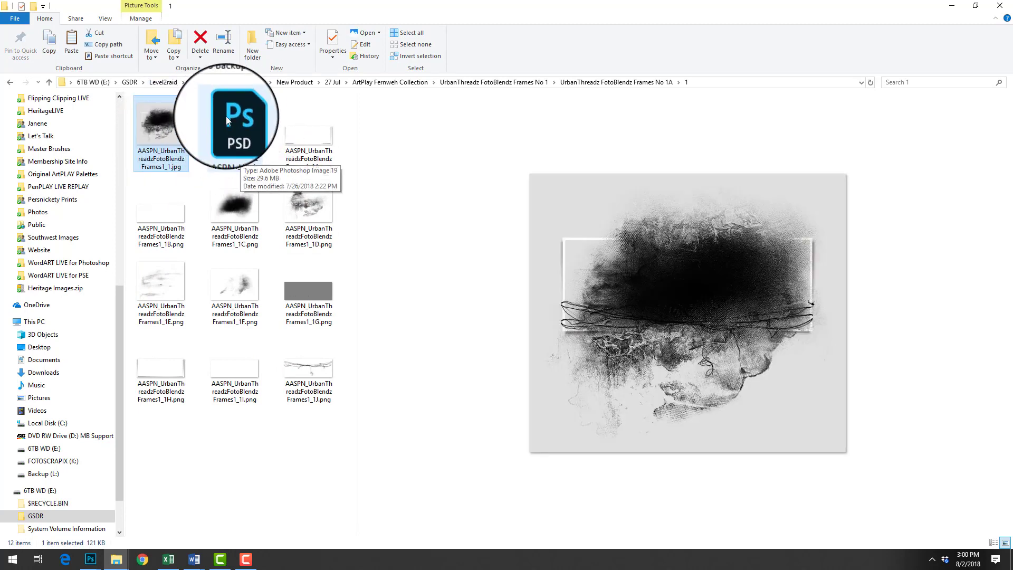
left_click(306, 147)
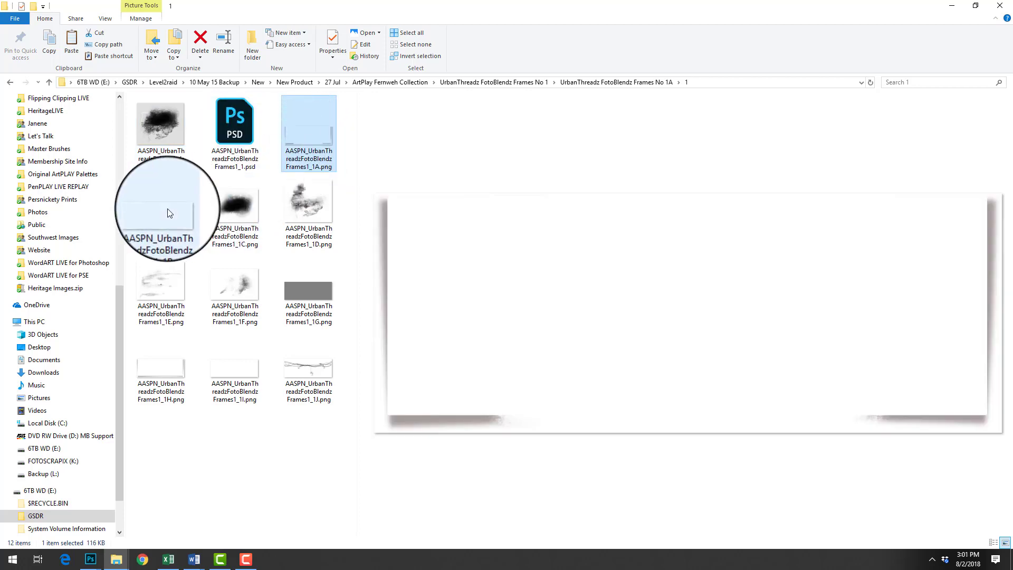
left_click(169, 213)
left_click(240, 214)
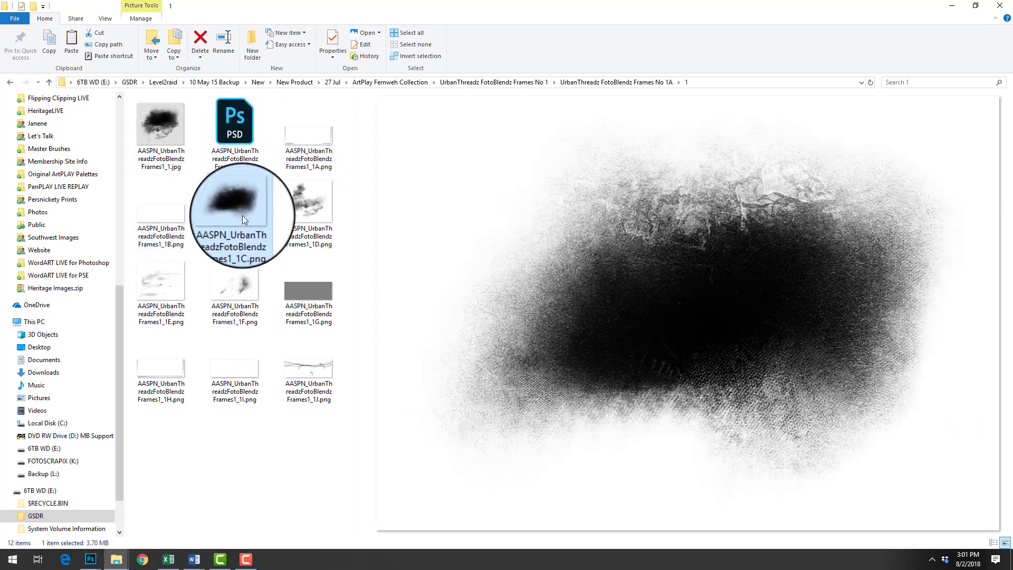
left_click(294, 207)
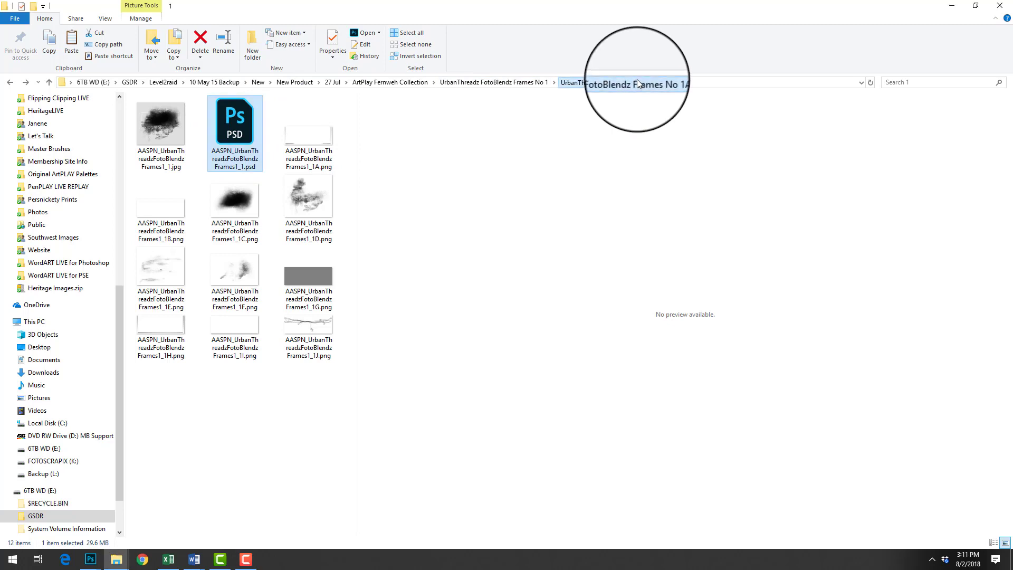
Preview the JPG in folder 2 of UrbanThreadz FotoBlendz Frames No 1A and open AASPN_UrbanThreadzFotoBlendzFrames1_2.psd in Photoshop, in front of DreamSpot.psd
left_click(638, 83)
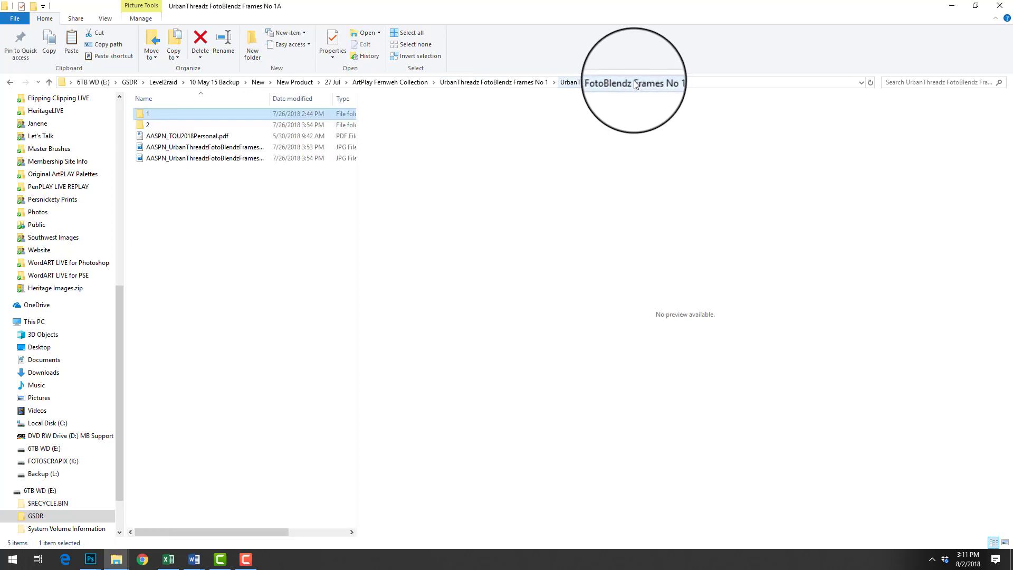
left_click(155, 127)
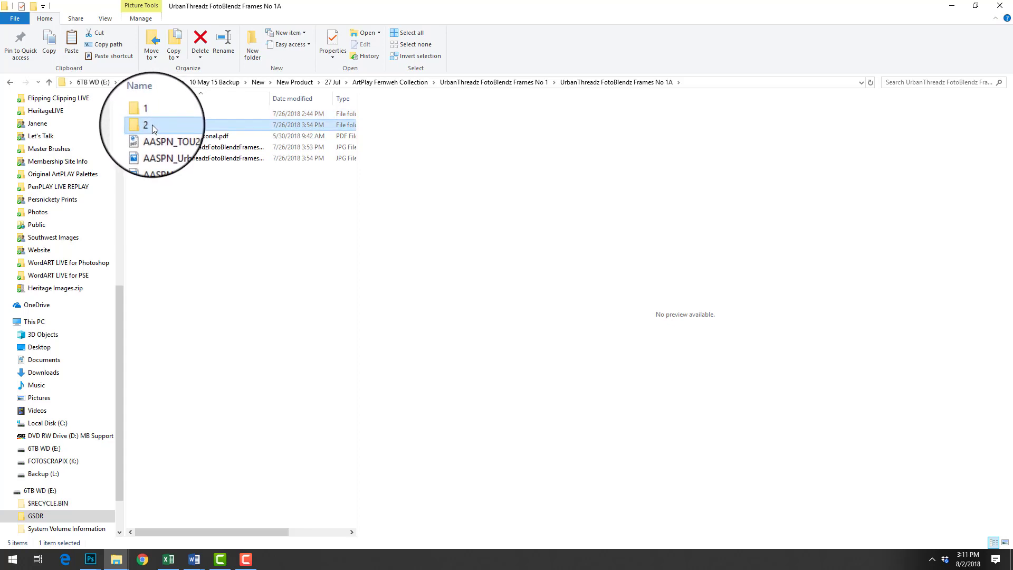
double_click(153, 125)
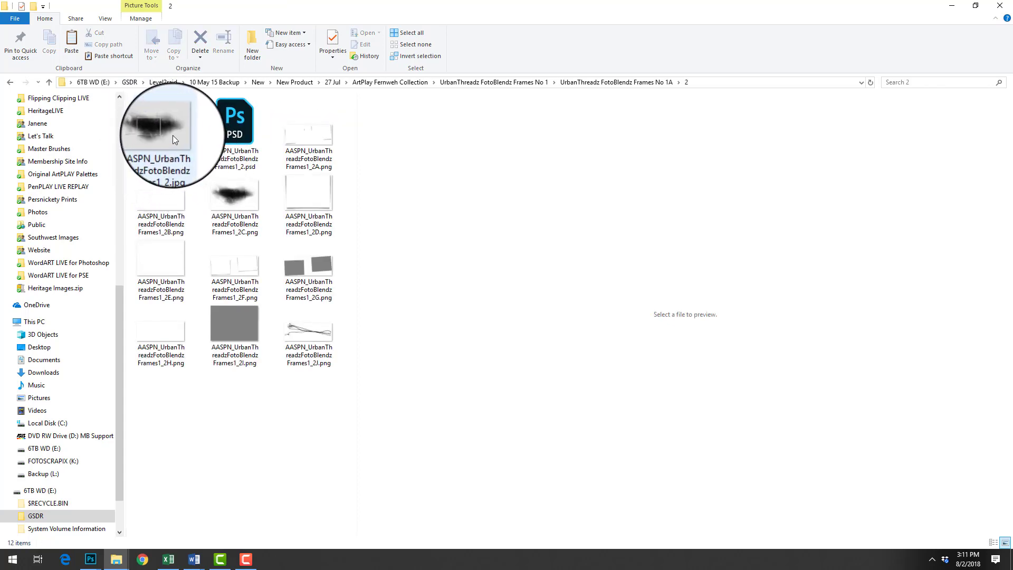
left_click(172, 136)
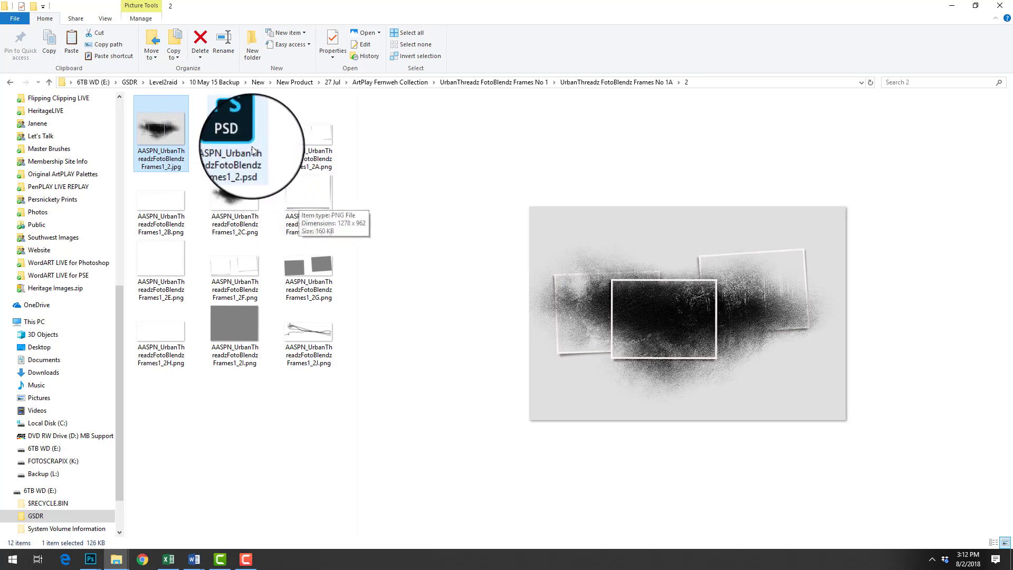
left_click_drag(239, 125, 29, 365)
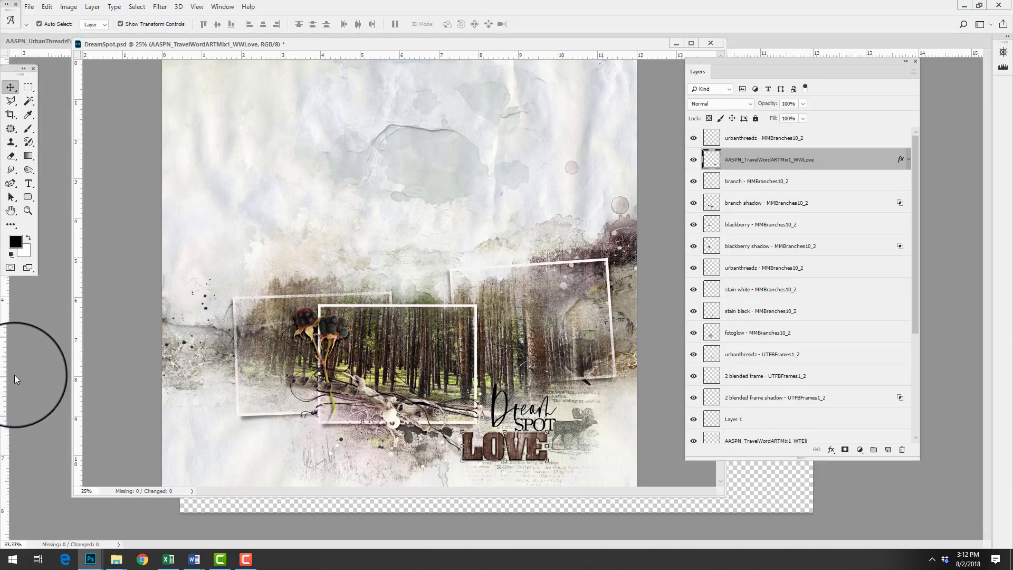
left_click(49, 53)
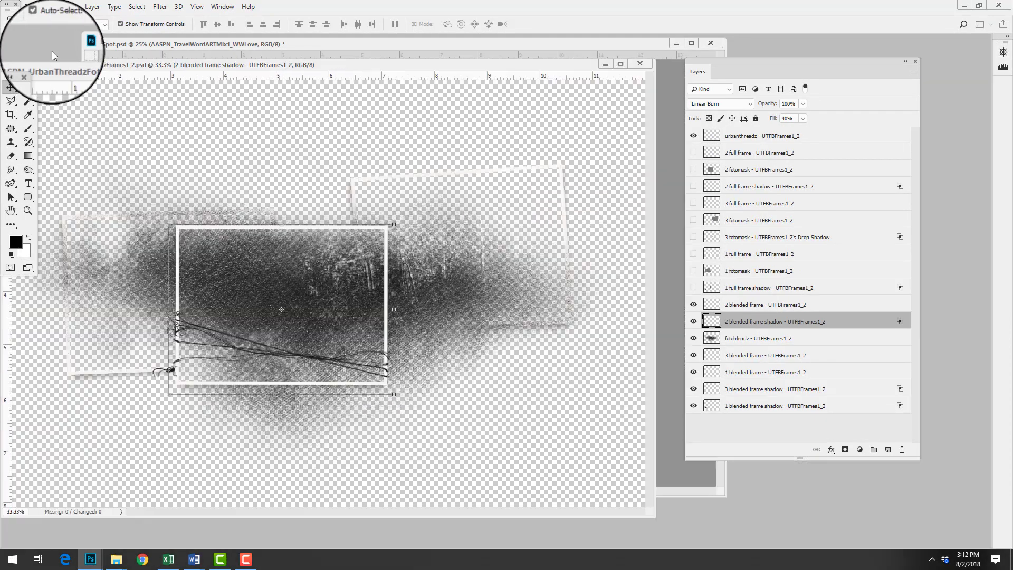
left_click(31, 7)
left_click(36, 30)
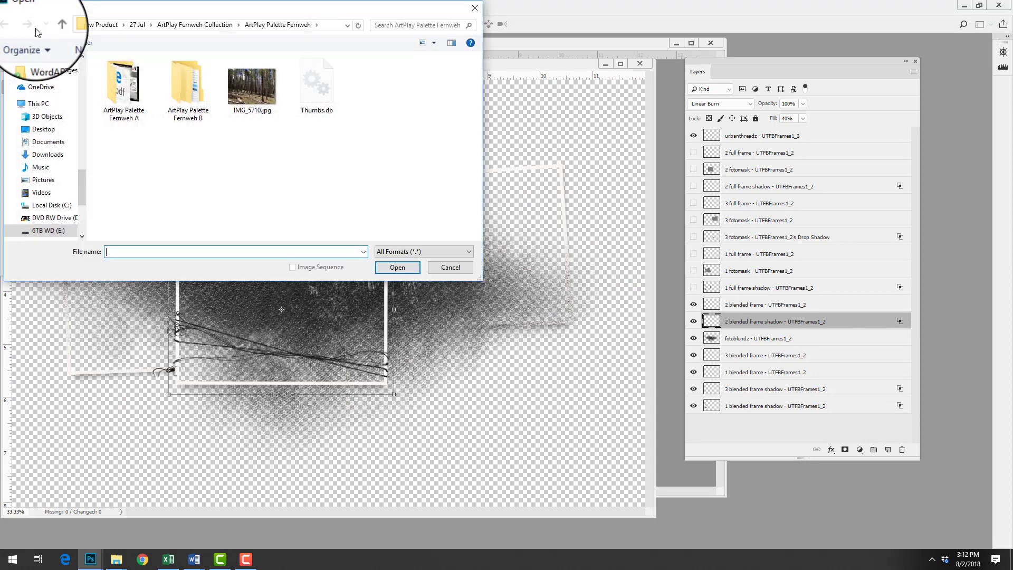
left_click(200, 25)
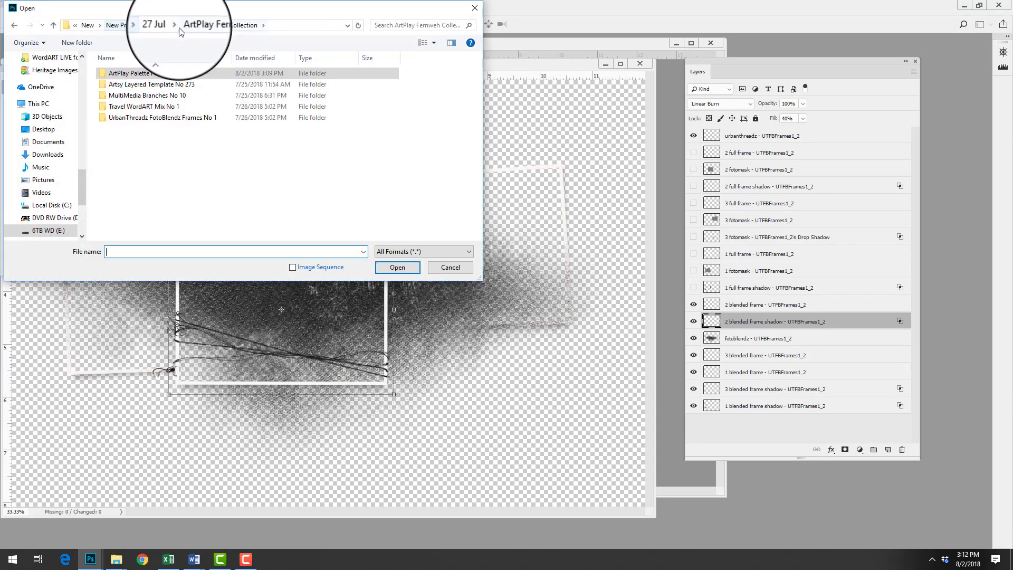
double_click(152, 119)
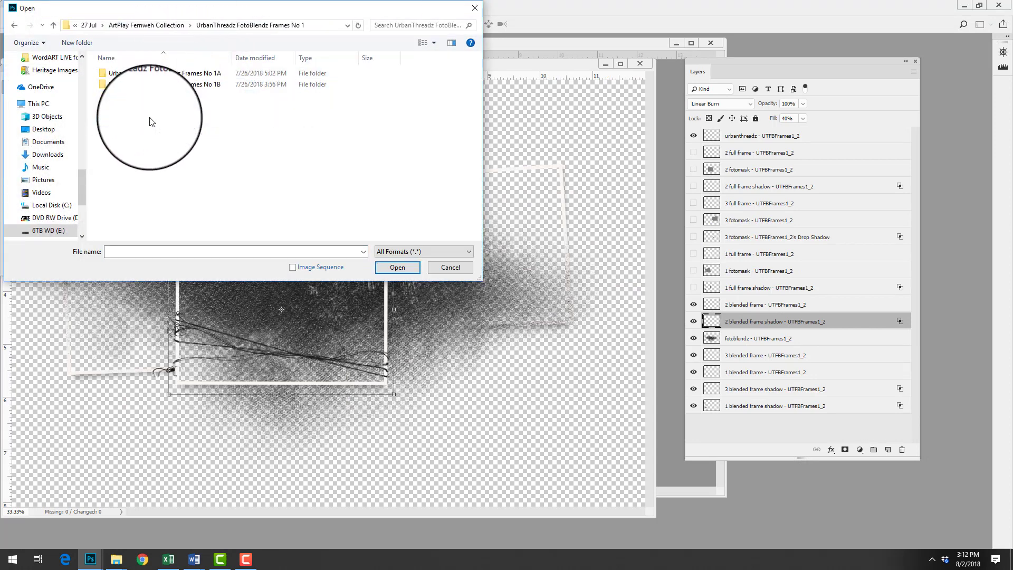
double_click(142, 74)
double_click(123, 85)
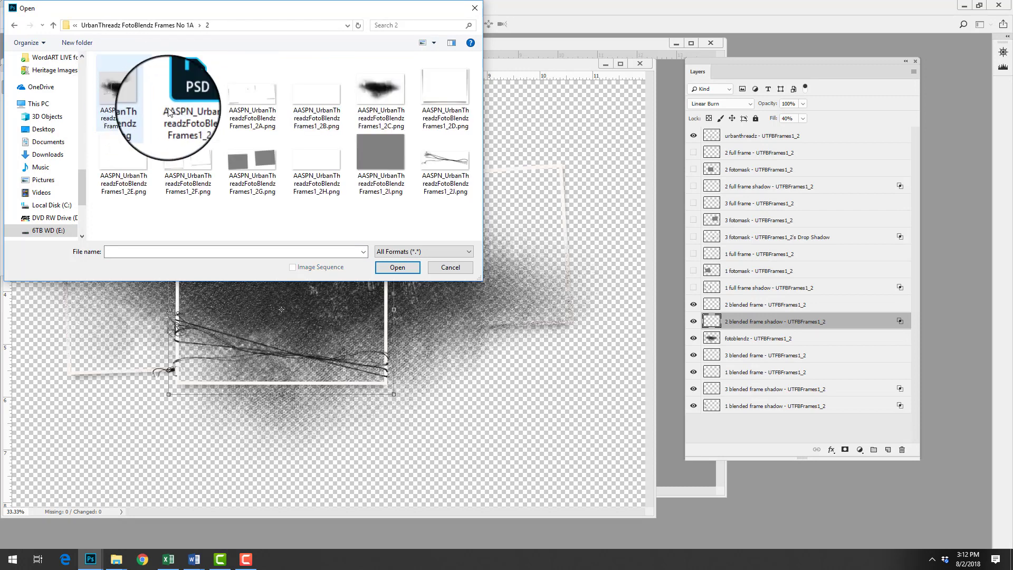
left_click(187, 85)
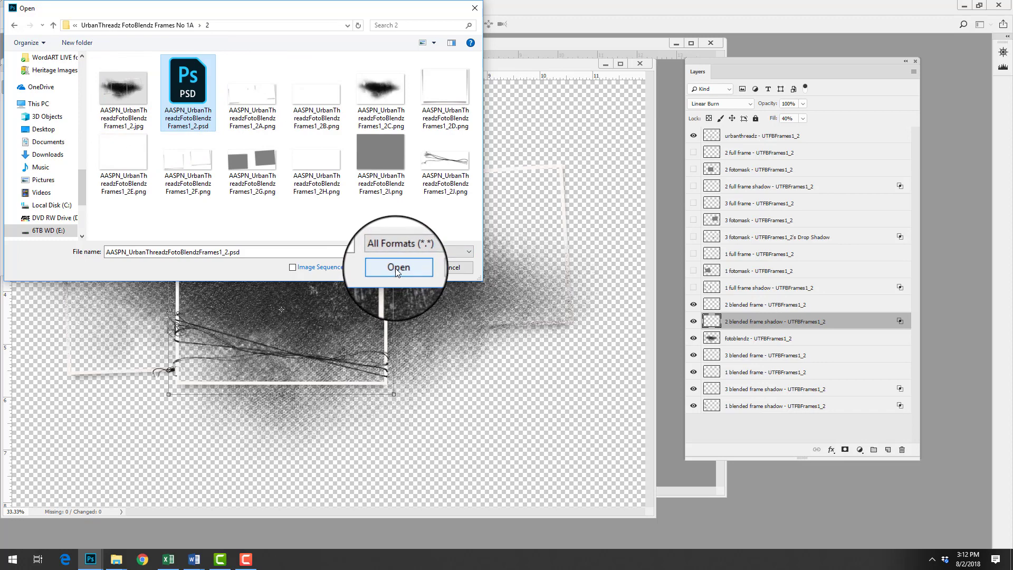
left_click(450, 268)
Close DreamSpot.psd without saving its changes
left_click_drag(595, 41, 540, 45)
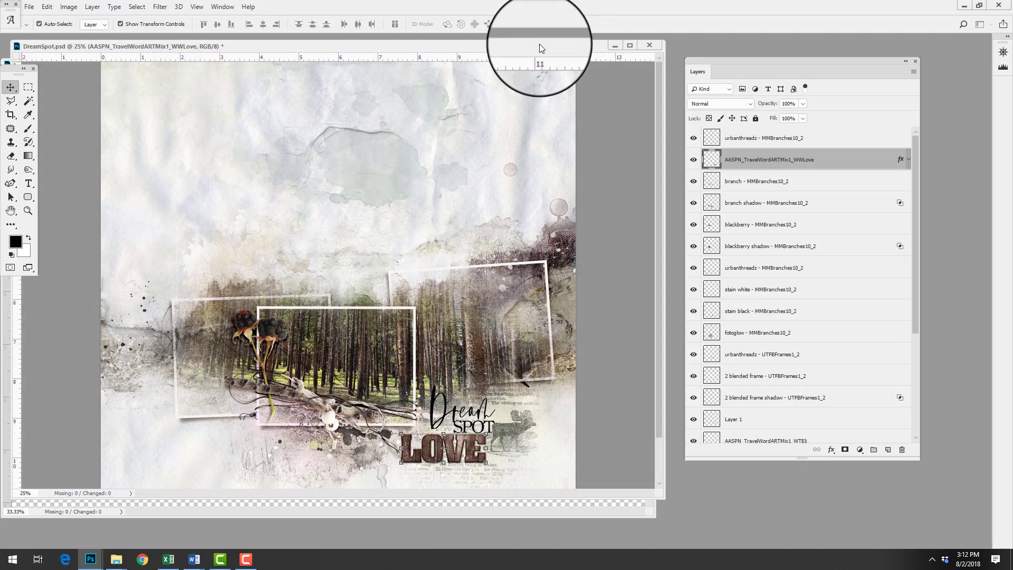
left_click(654, 46)
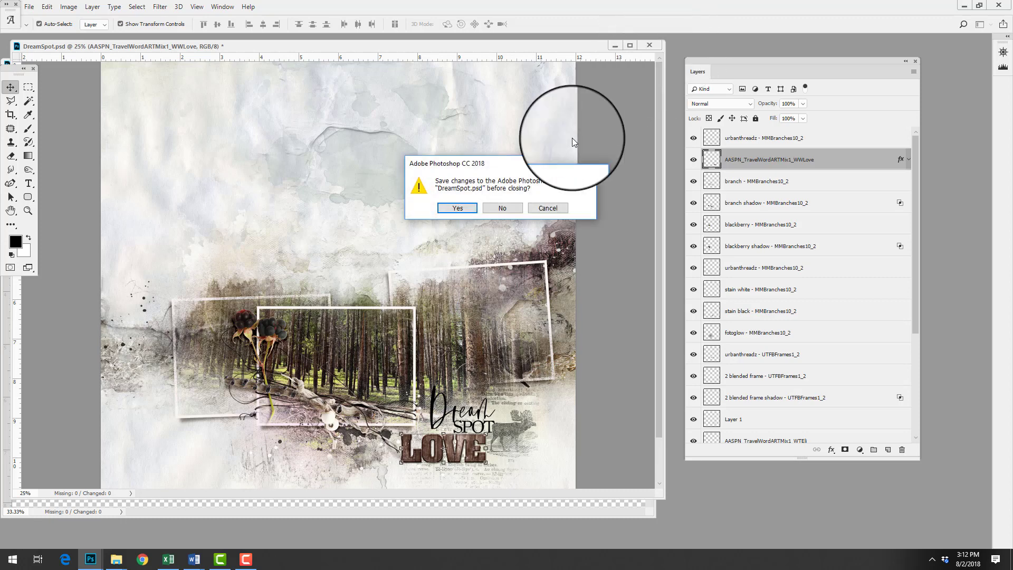
left_click(508, 206)
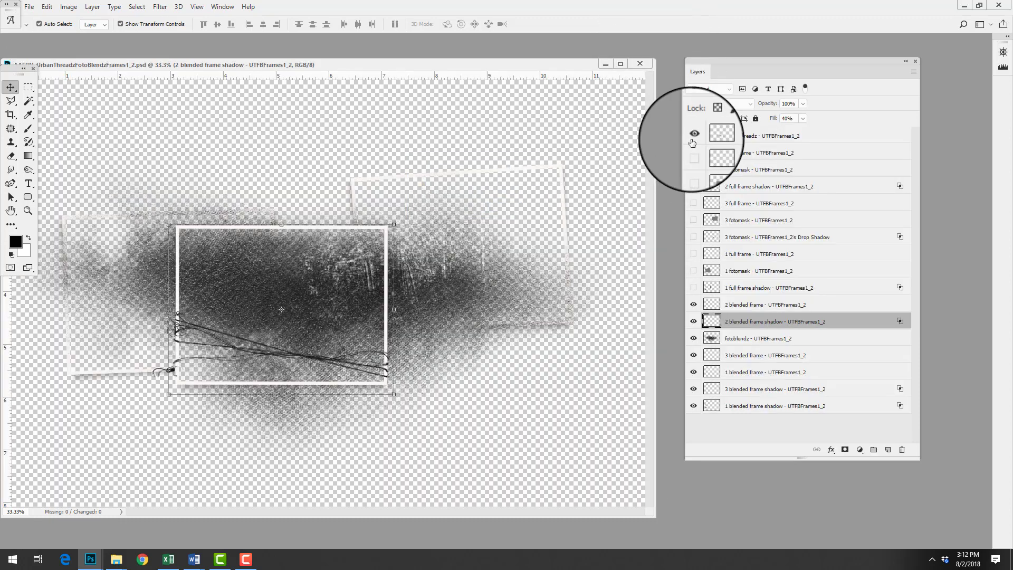
Create a new blank document from the recent 12 x 12 in at 300 ppi preset
left_click(29, 7)
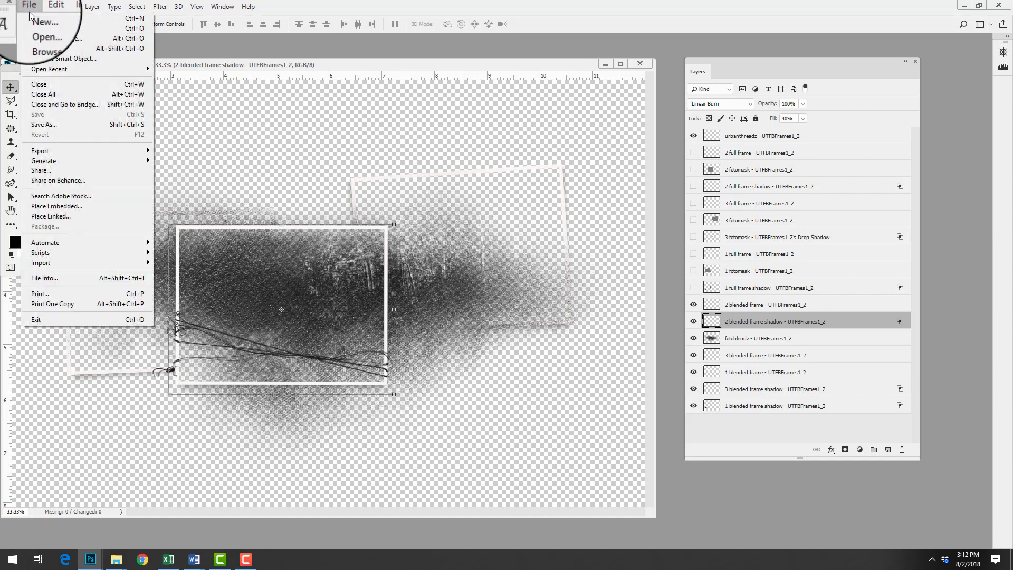
left_click(34, 19)
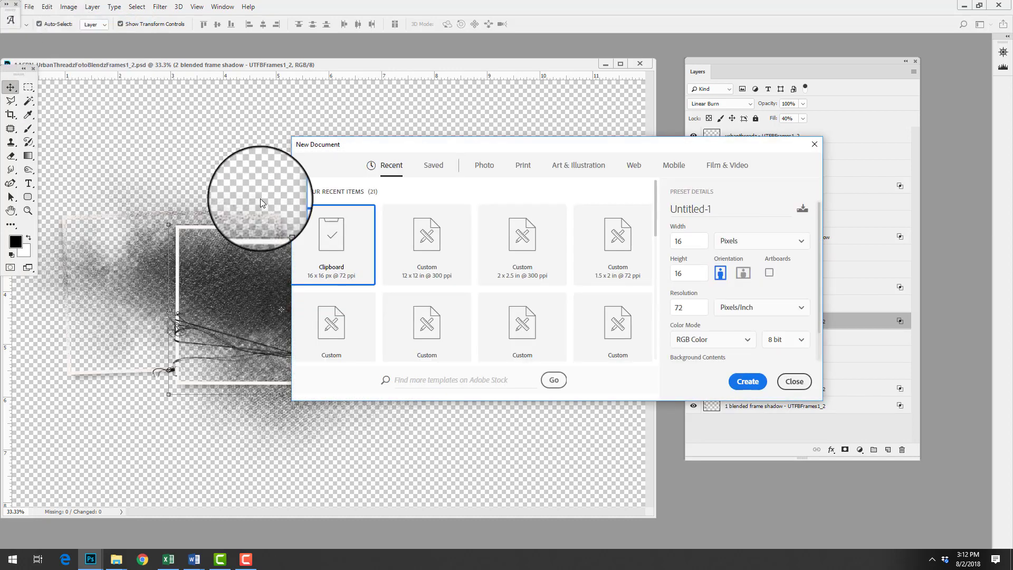
left_click(429, 253)
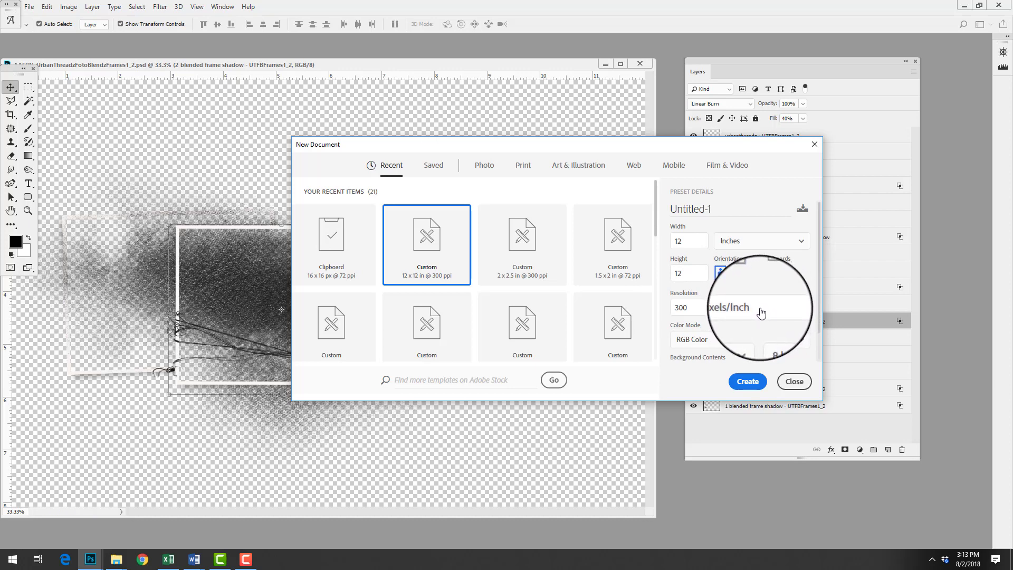
left_click(751, 386)
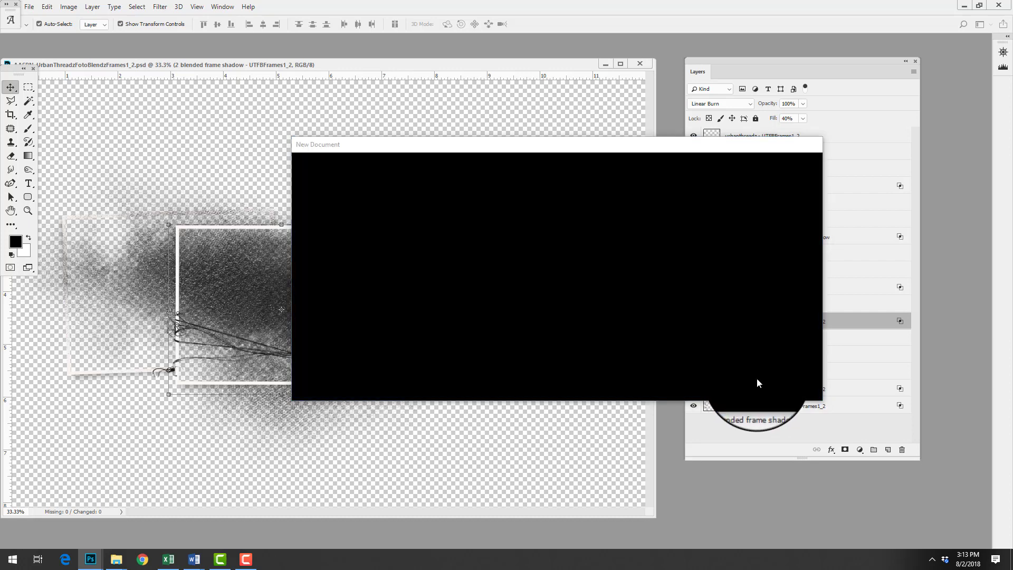
Float the blank document's window over the frames template and enlarge it so the full page width shows
left_click_drag(415, 58, 196, 66)
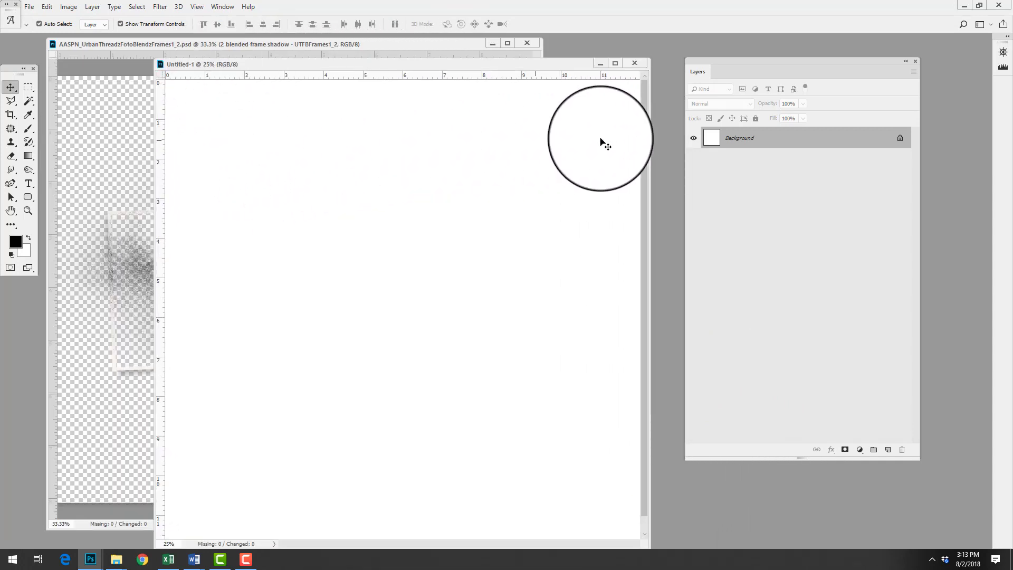
left_click_drag(650, 131, 680, 126)
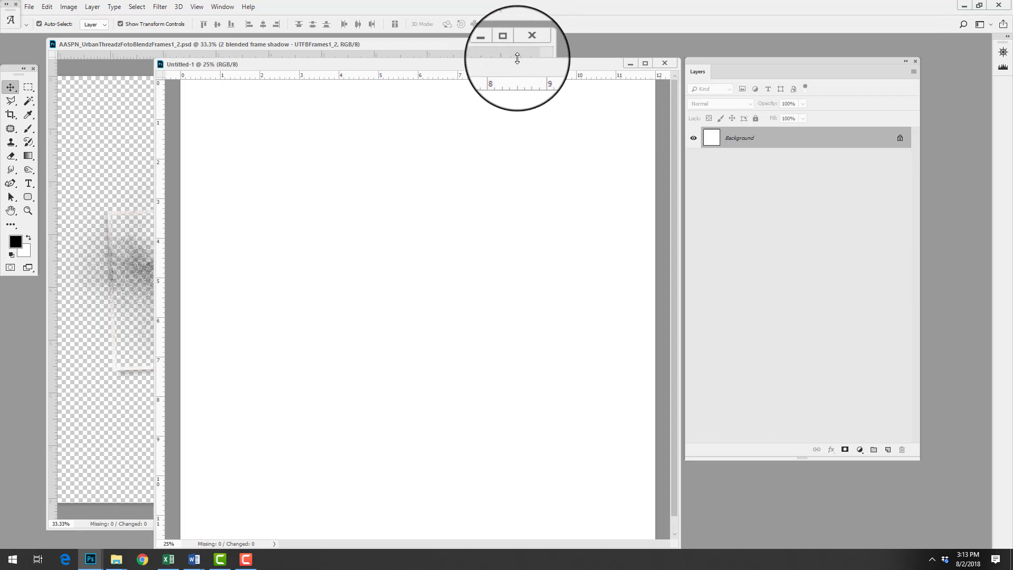
left_click_drag(517, 60, 520, 45)
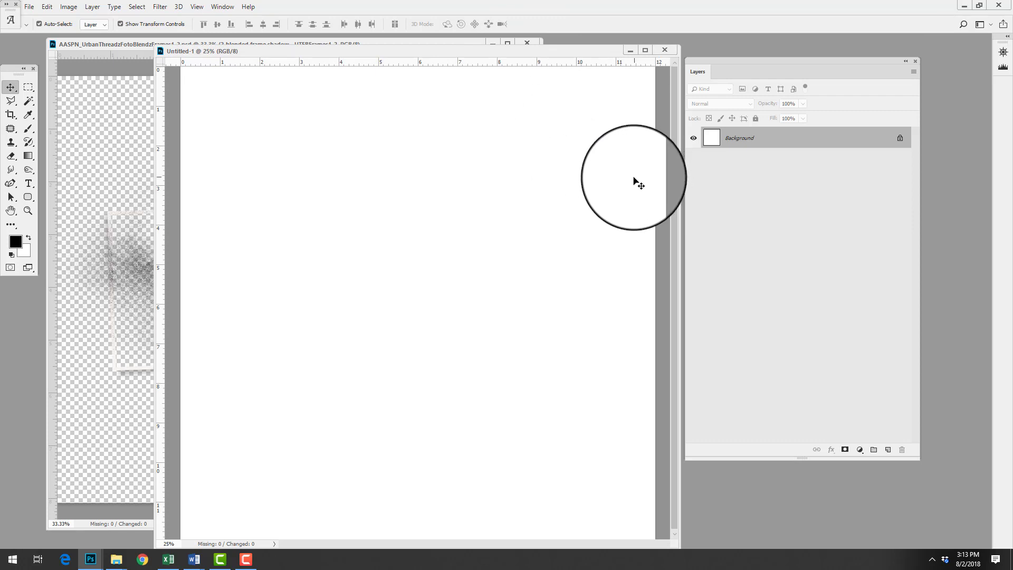
Switch to File Explorer and open the Paperie folder inside ArtPlay Palette Fernweh A of the ArtPlay Fernweh Collection
left_click(29, 6)
left_click(116, 561)
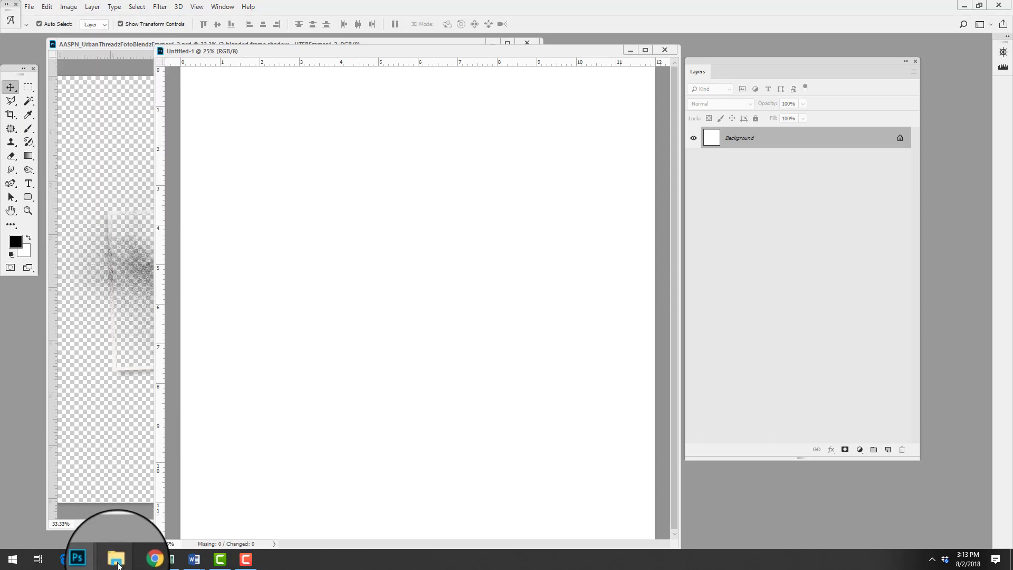
left_click(95, 523)
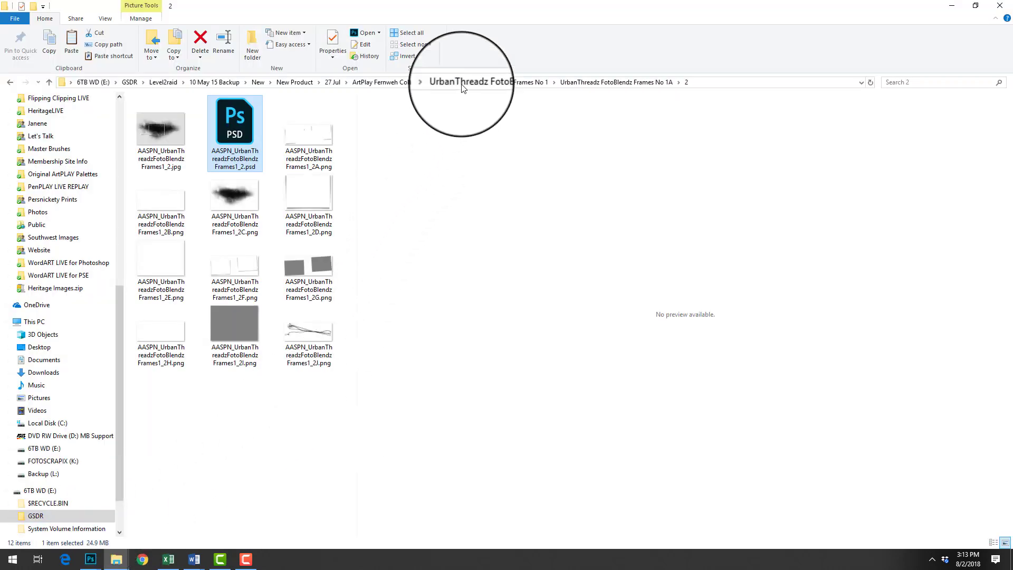
left_click(399, 83)
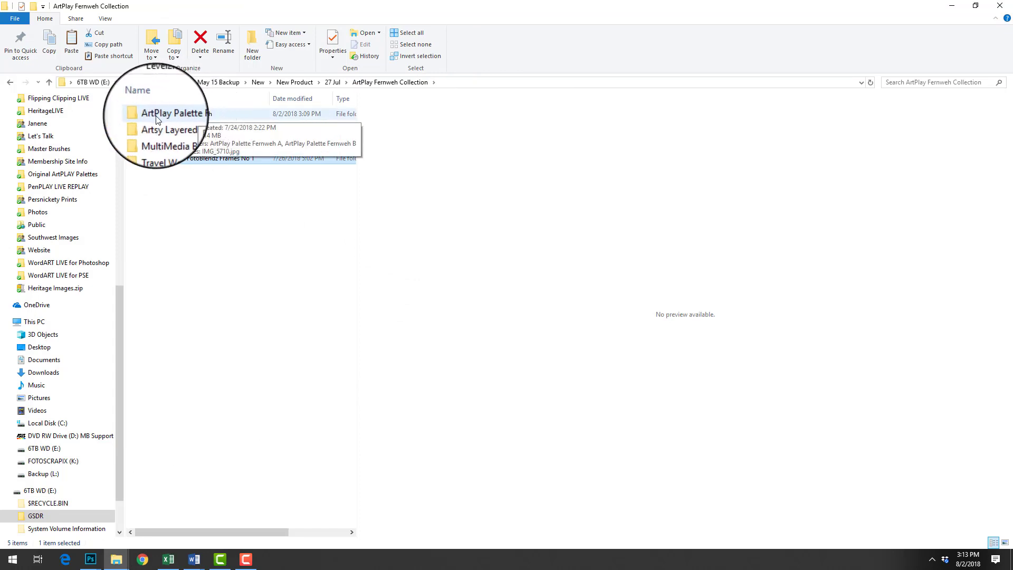
double_click(177, 115)
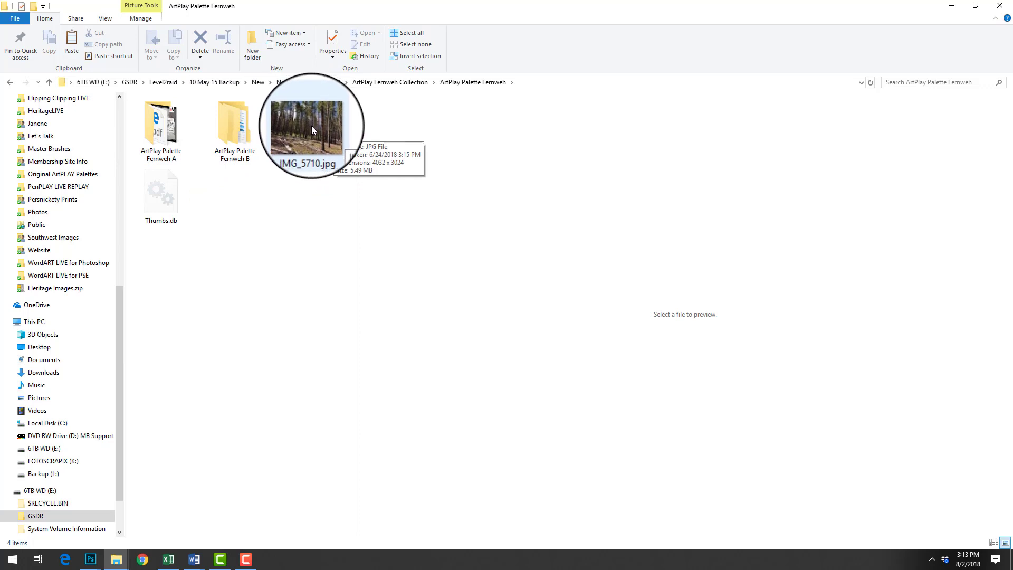
left_click(164, 134)
double_click(164, 134)
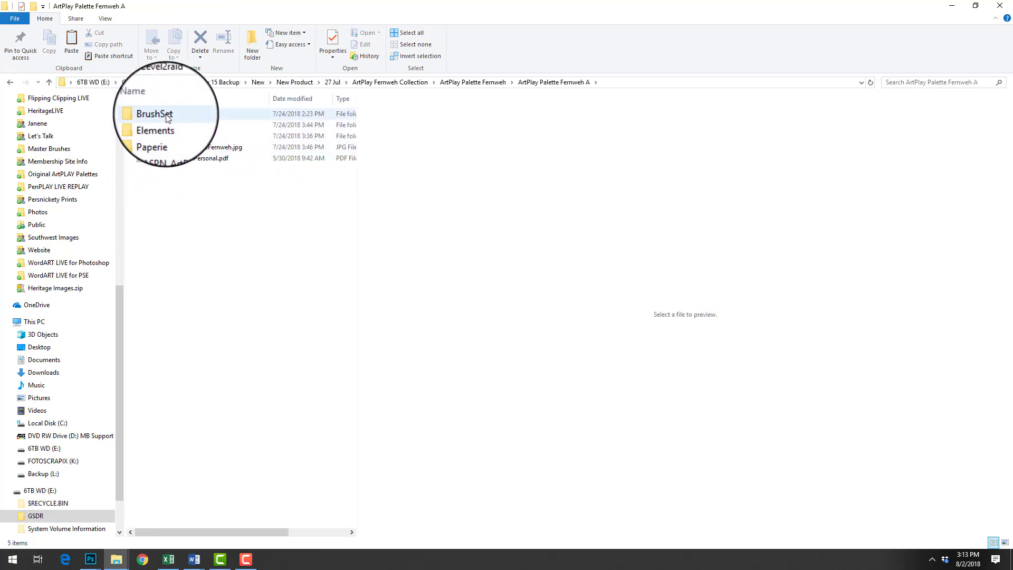
double_click(161, 135)
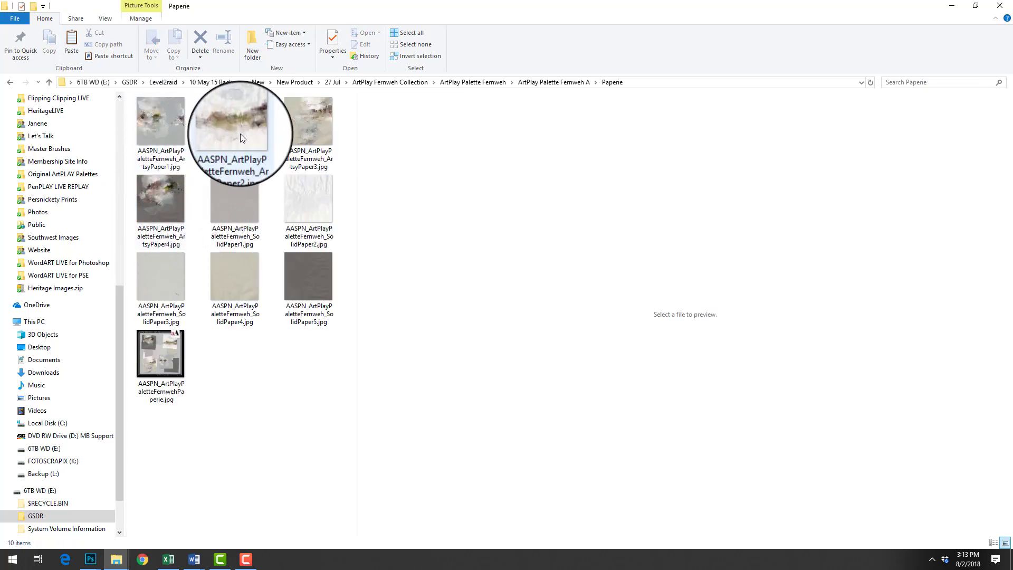
Preview the artsy papers and place AASPN_ArtPlayPaletteFernweh_ArtsyPaper2 over the full blank page in Photoshop
left_click(181, 129)
left_click(228, 133)
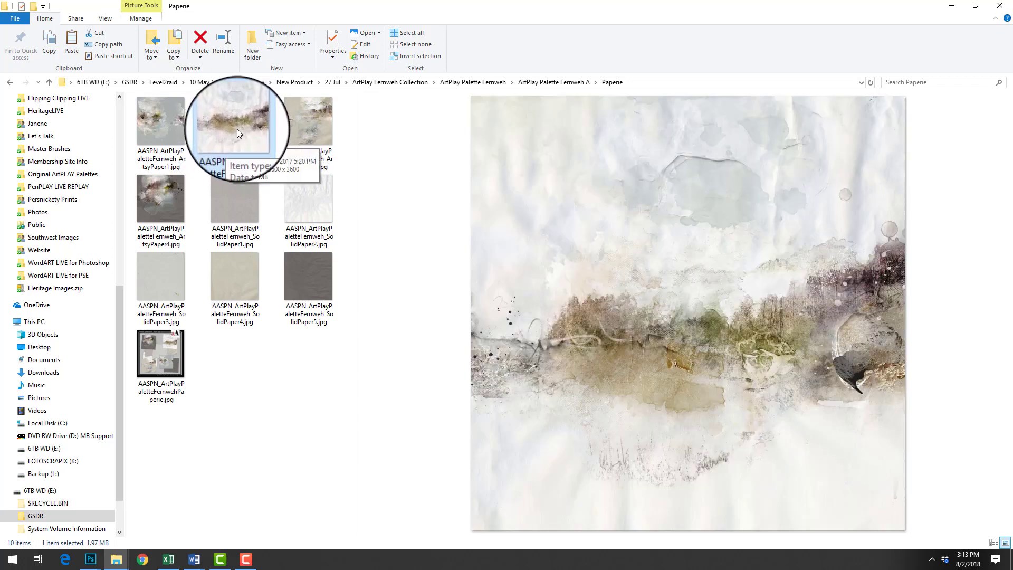
left_click_drag(167, 336, 390, 347)
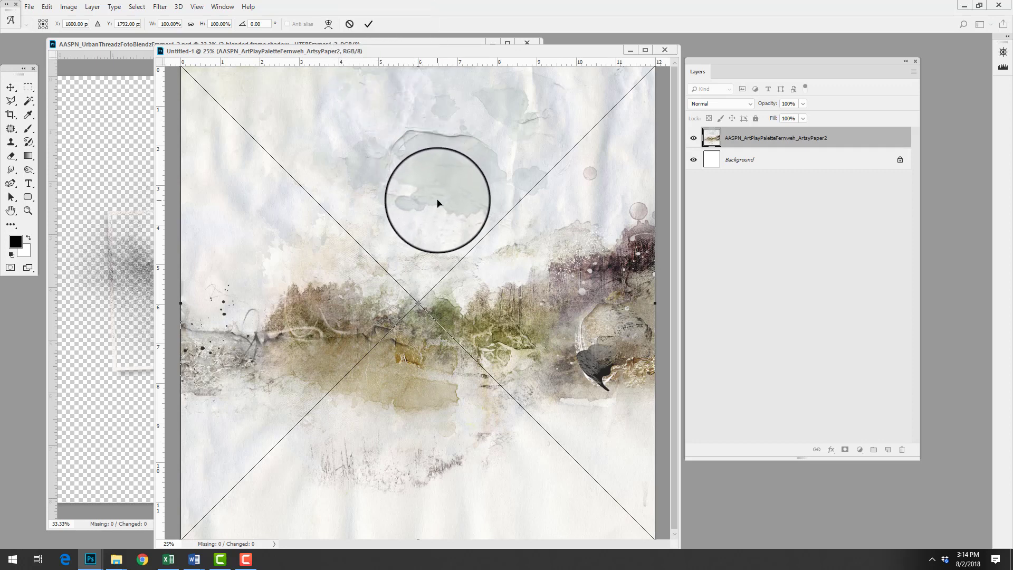
left_click(369, 24)
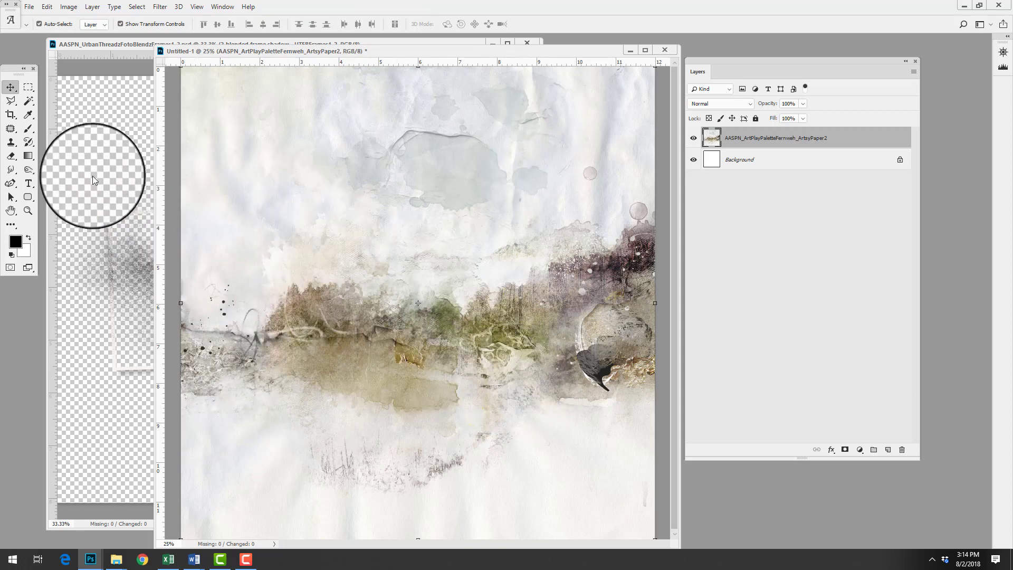
left_click(29, 7)
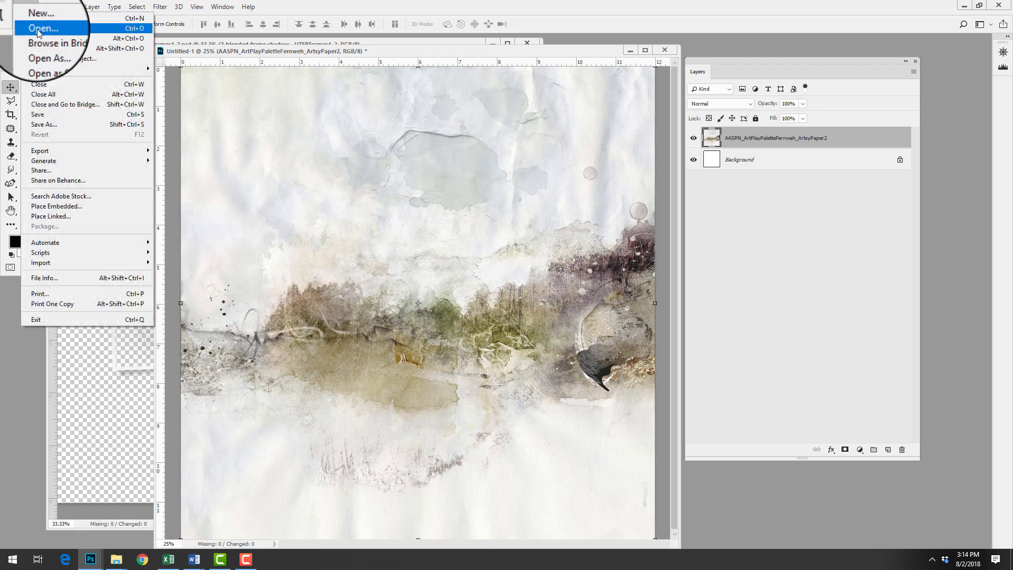
left_click(35, 27)
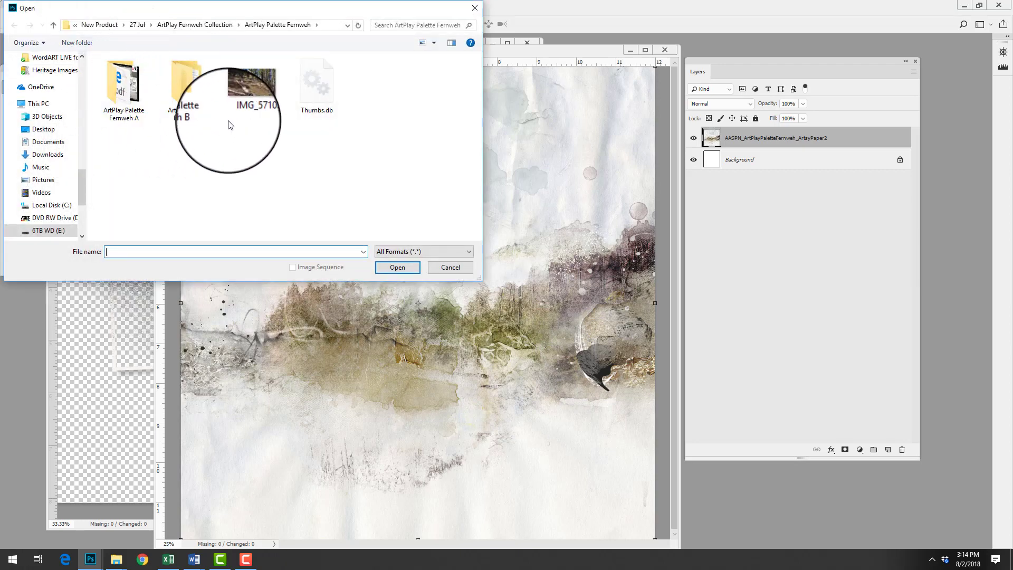
left_click(464, 269)
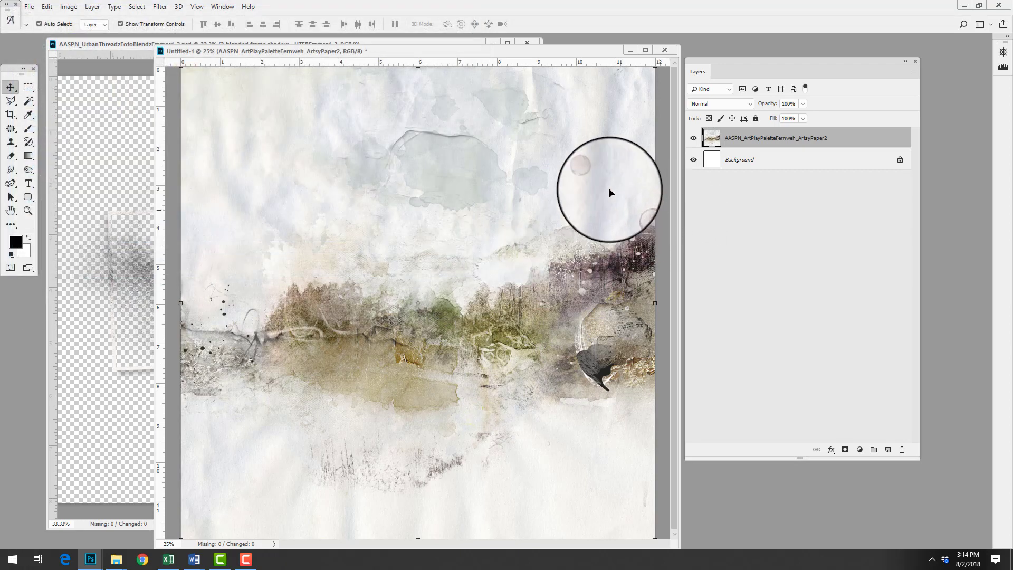
Copy all layers of the frames template, from urbanthreadz down to 1 blended frame shadow, onto the middle of the paper page
left_click_drag(461, 52, 458, 52)
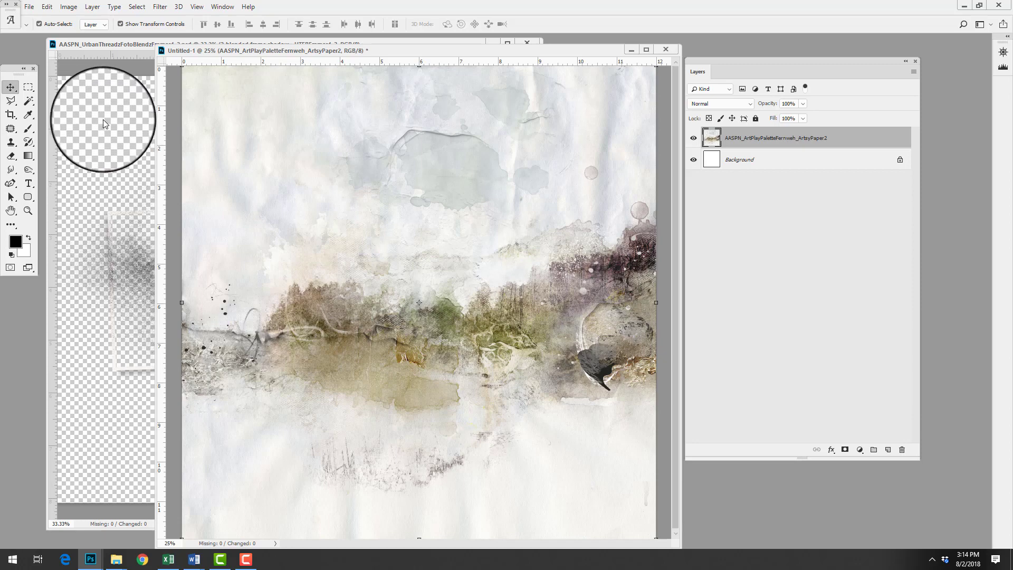
left_click(105, 121)
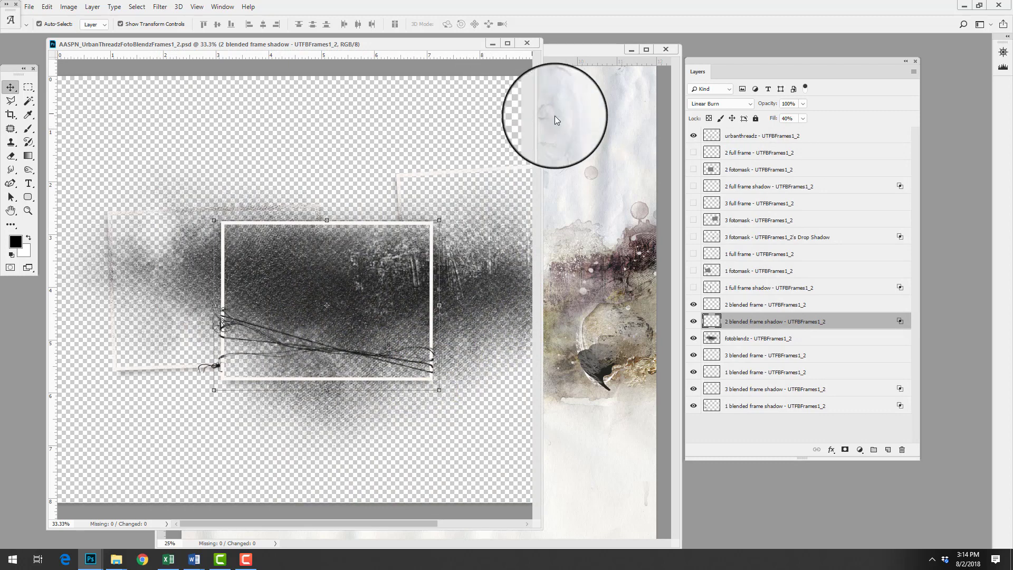
left_click(747, 137)
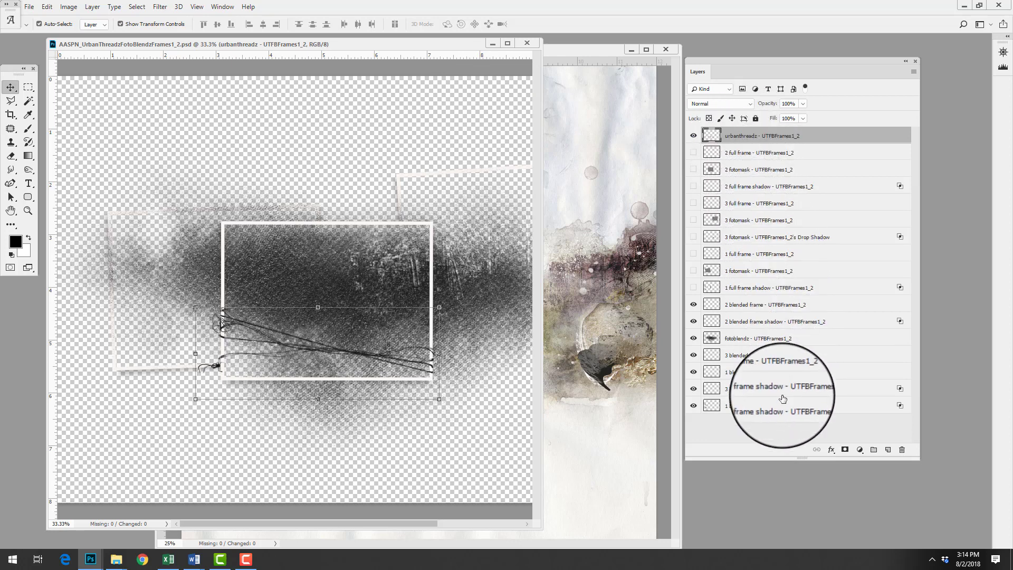
left_click(729, 410)
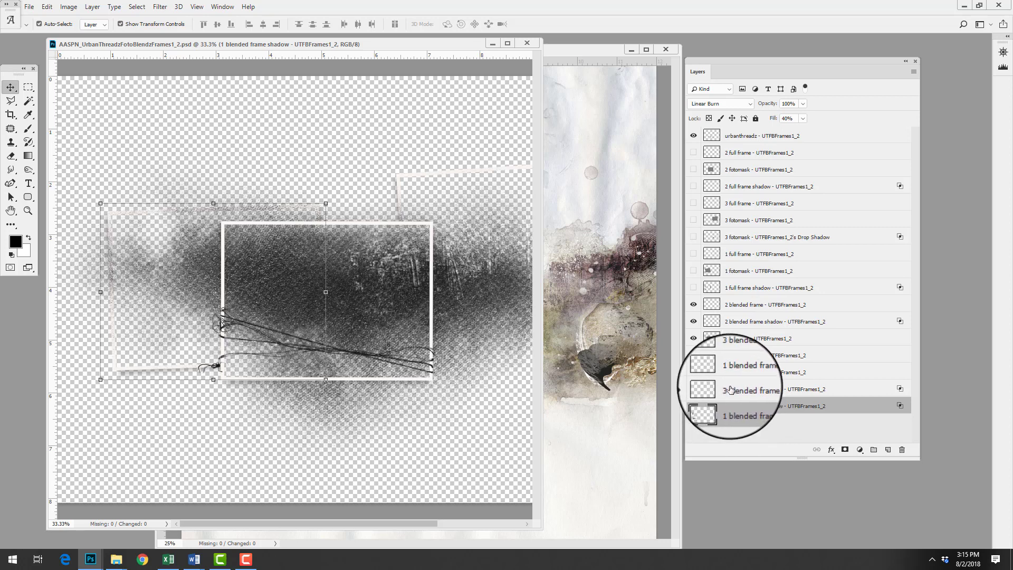
left_click(741, 137, "shift")
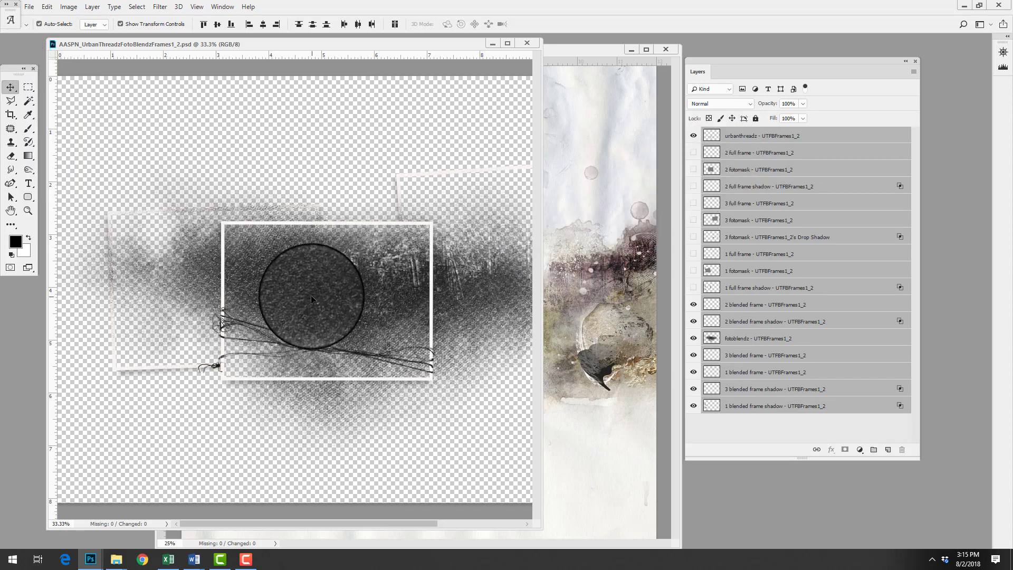
left_click_drag(336, 290, 532, 343)
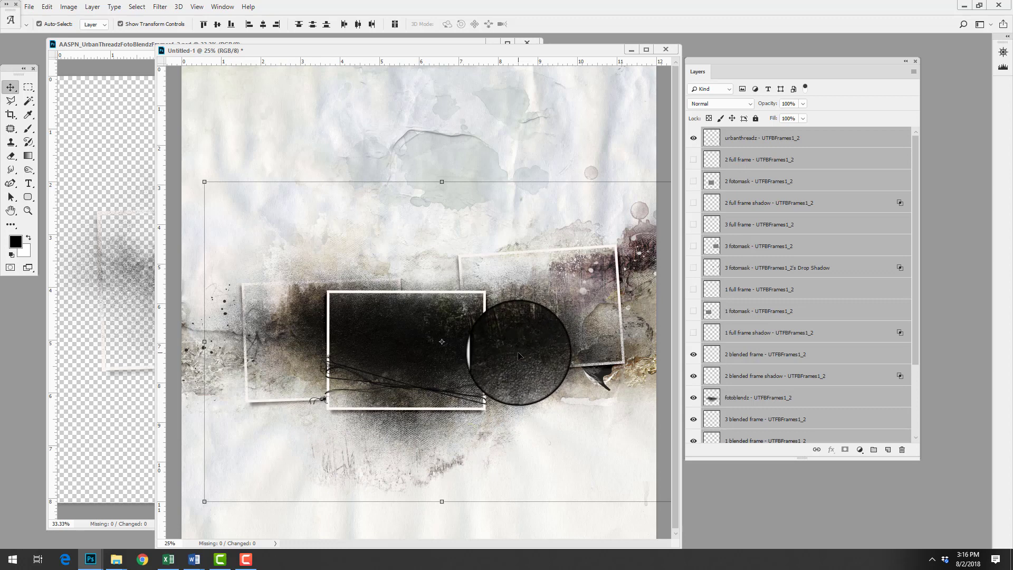
Close the frames template document and move the scrapbook page's window away from the Layers panel
left_click_drag(517, 356, 125, 344)
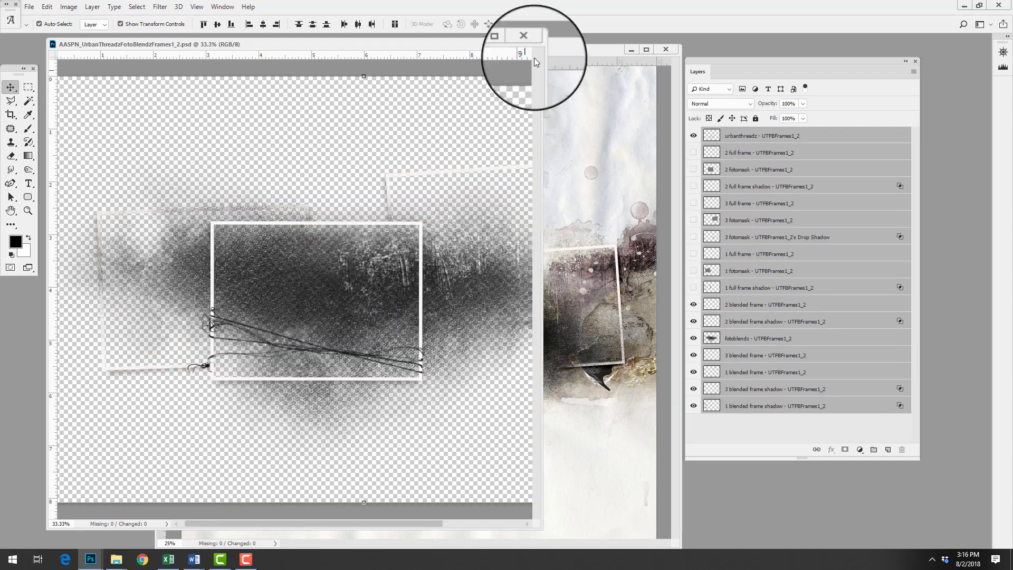
left_click(525, 43)
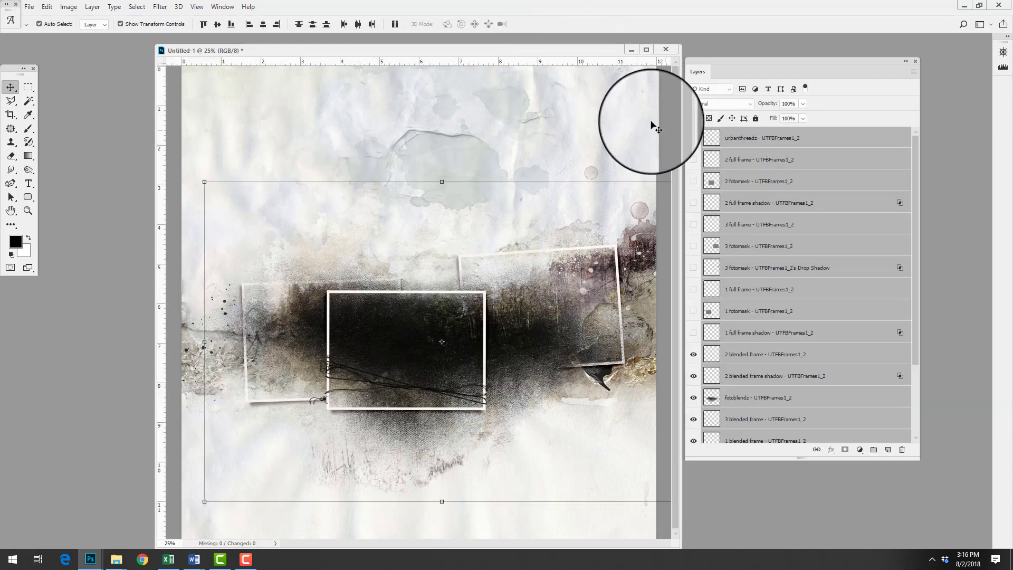
left_click_drag(571, 49, 537, 47)
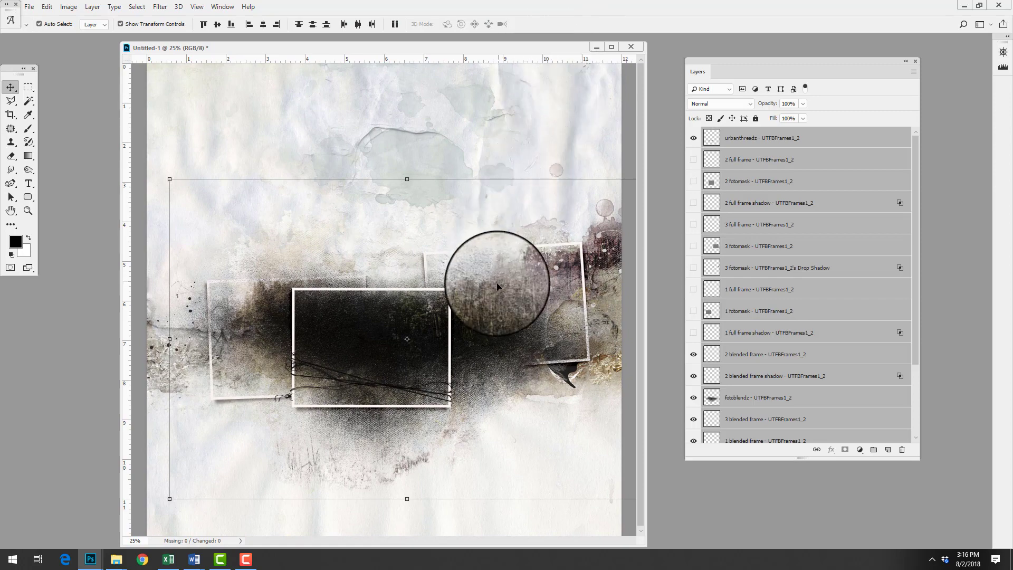
Examine the ArtsyPaper2 and 1 blended frame shadow layers in the page's stack, toggling the shadow's visibility to see its effect
left_click(770, 227)
left_click_drag(917, 241, 913, 327)
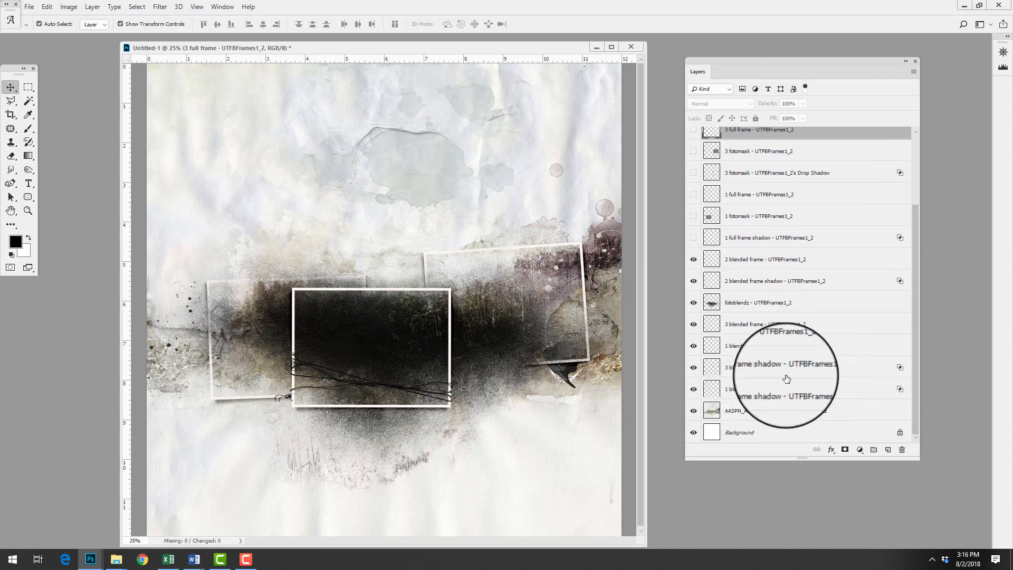
left_click(747, 412)
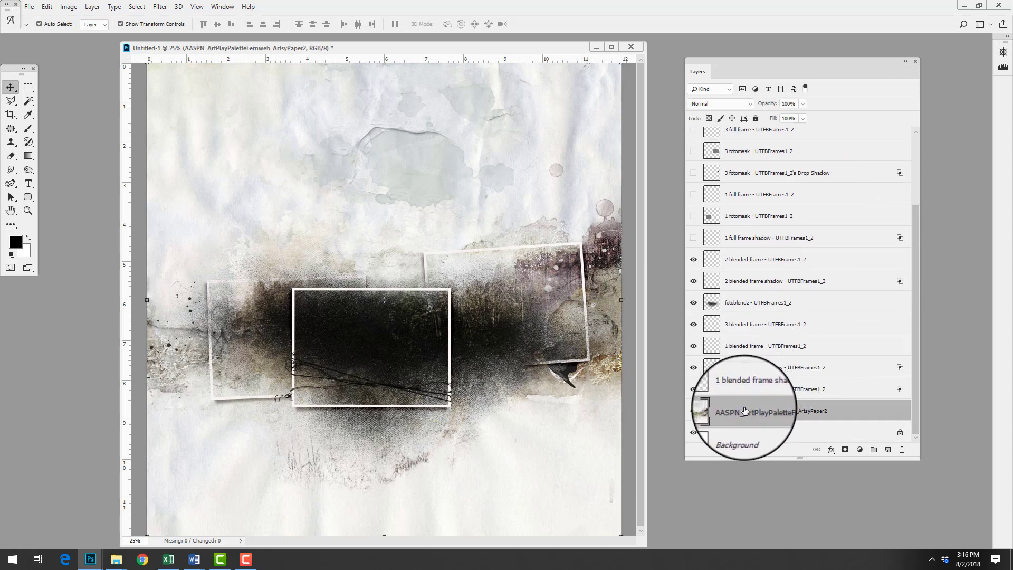
left_click(739, 389)
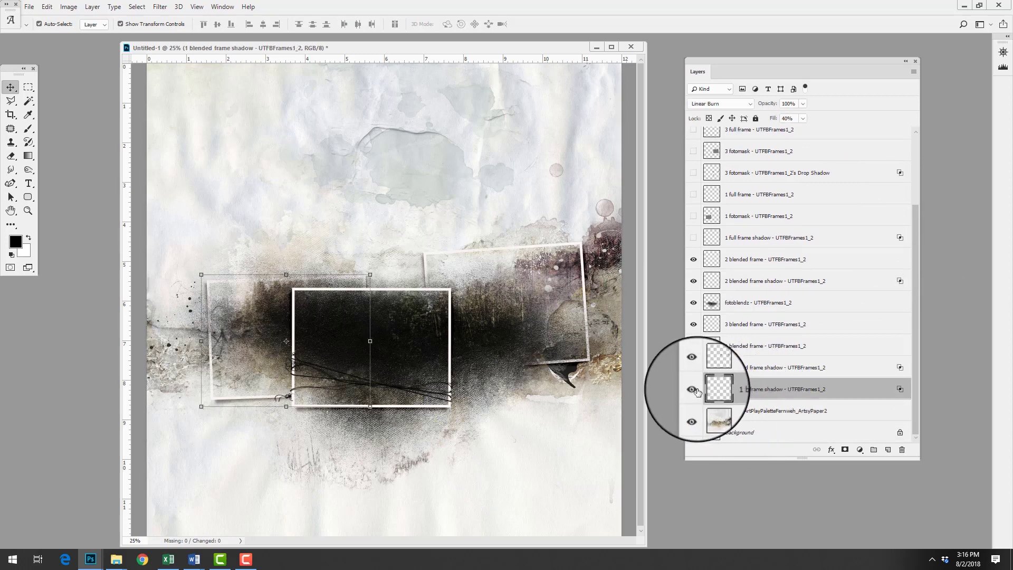
left_click(693, 389)
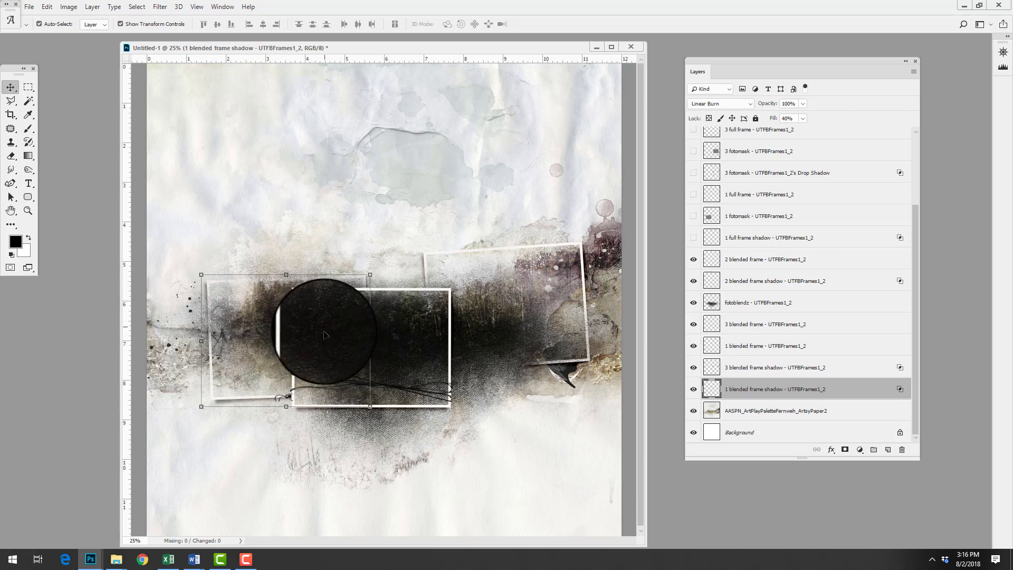
Examine the 1 and 3 blended frame layers, toggling the 3 blended frame shadow and fotoblendz layers off and on for comparison
left_click(739, 324)
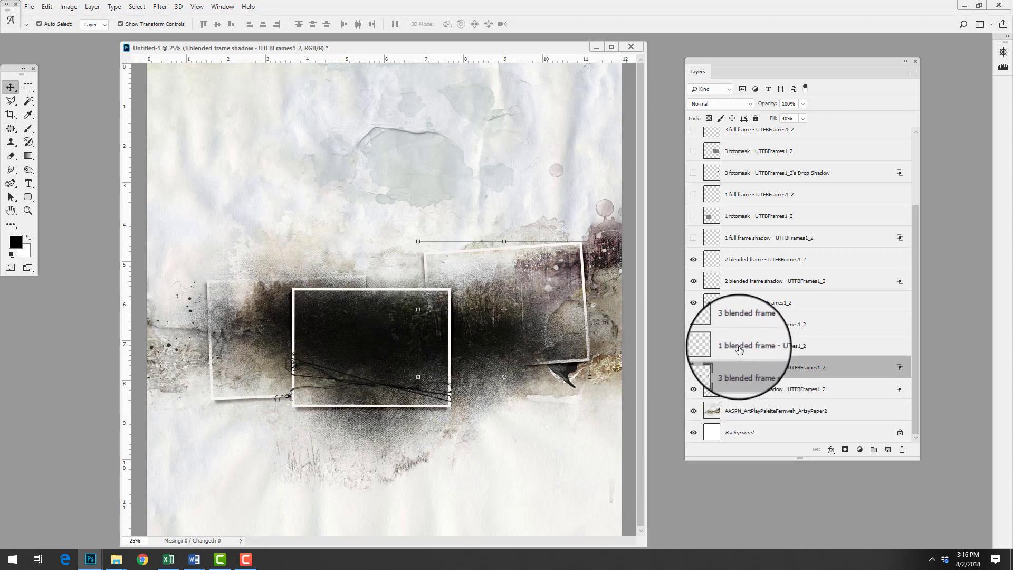
left_click(737, 343)
left_click(733, 324)
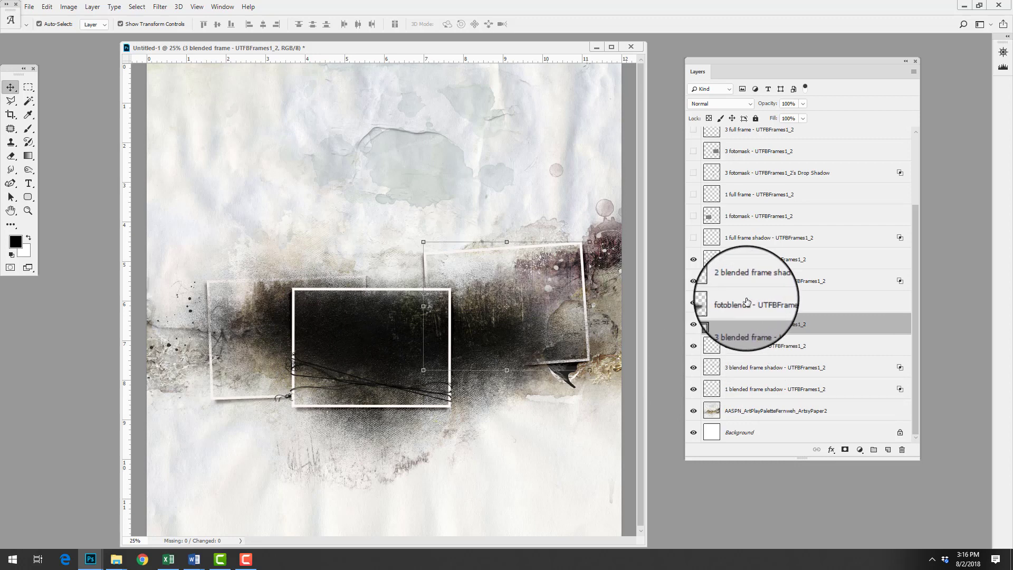
left_click(731, 366)
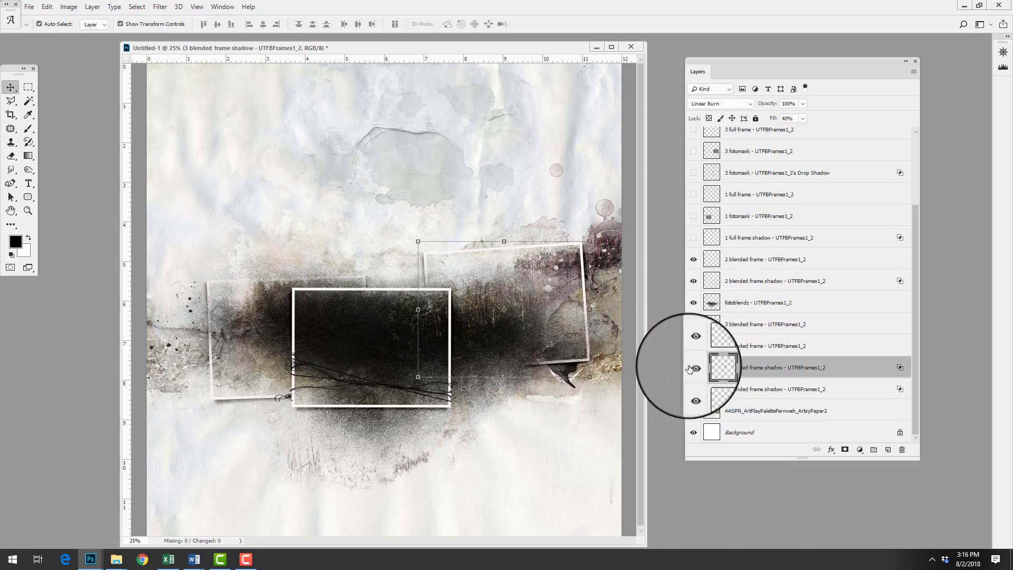
left_click(693, 368)
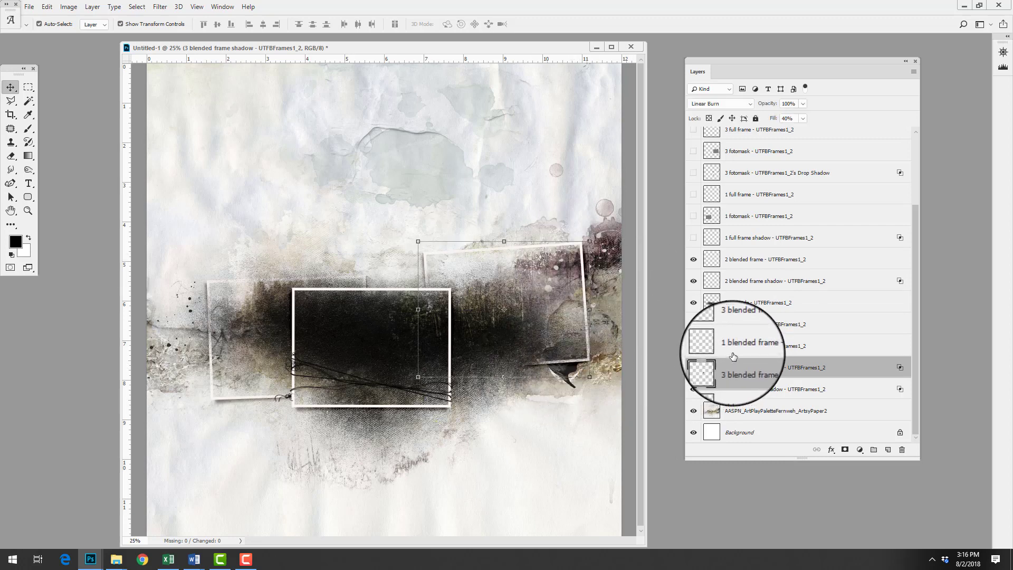
left_click(694, 304)
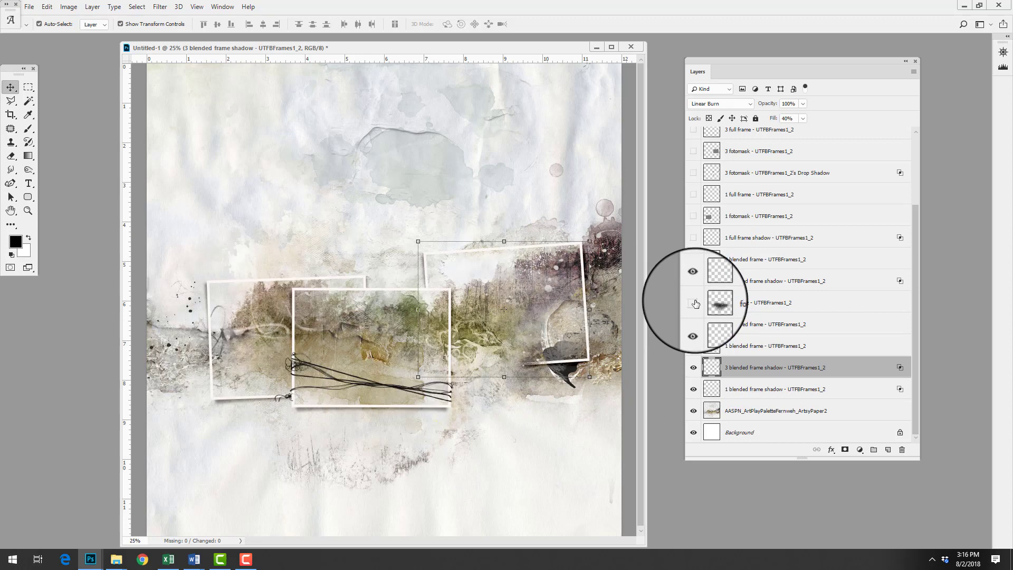
left_click(694, 304)
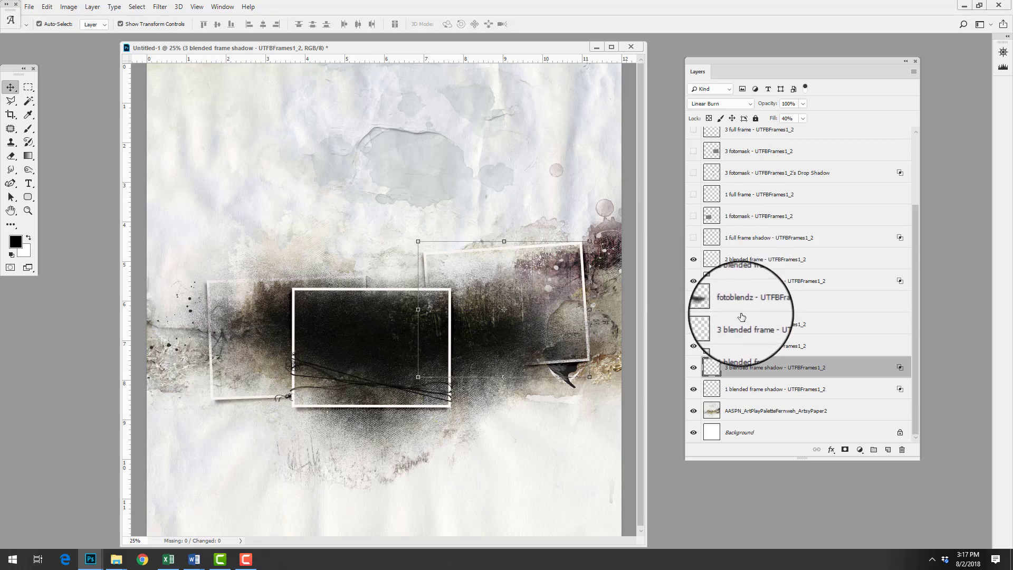
Preview the 1 full frame, 1 fotomask and 1 full frame shadow layers on the page and hide them again
left_click_drag(919, 267, 931, 193)
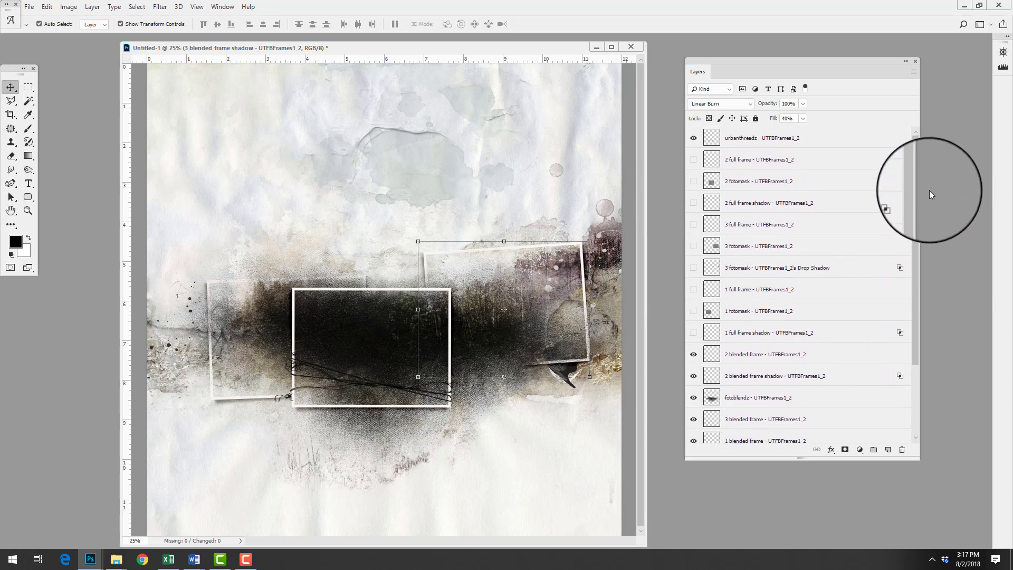
left_click(693, 312)
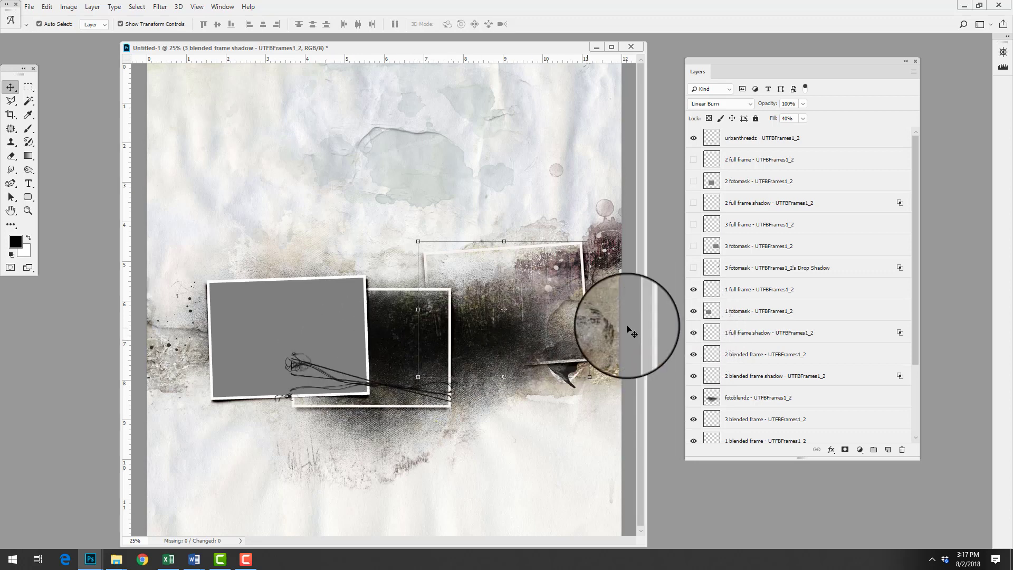
left_click(694, 289)
left_click(693, 311)
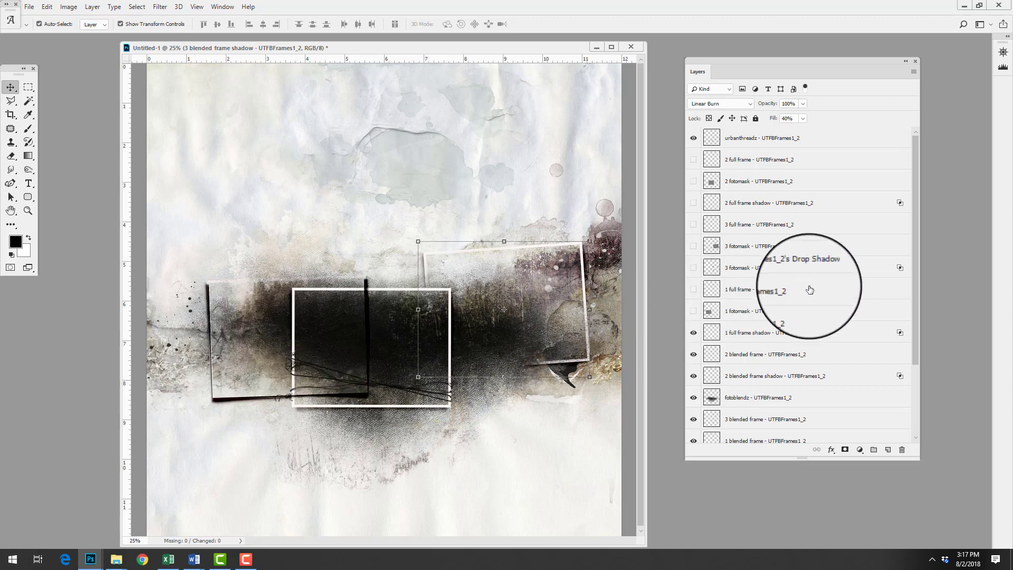
left_click(693, 332)
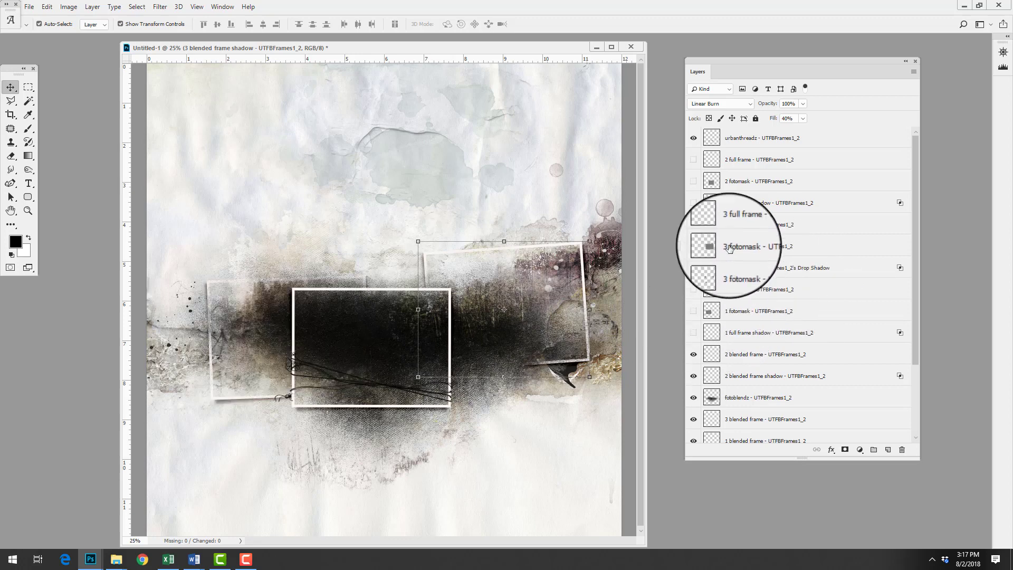
Toggle the urbanthreadz layer's visibility off and on to see what it adds to the page
left_click(693, 138)
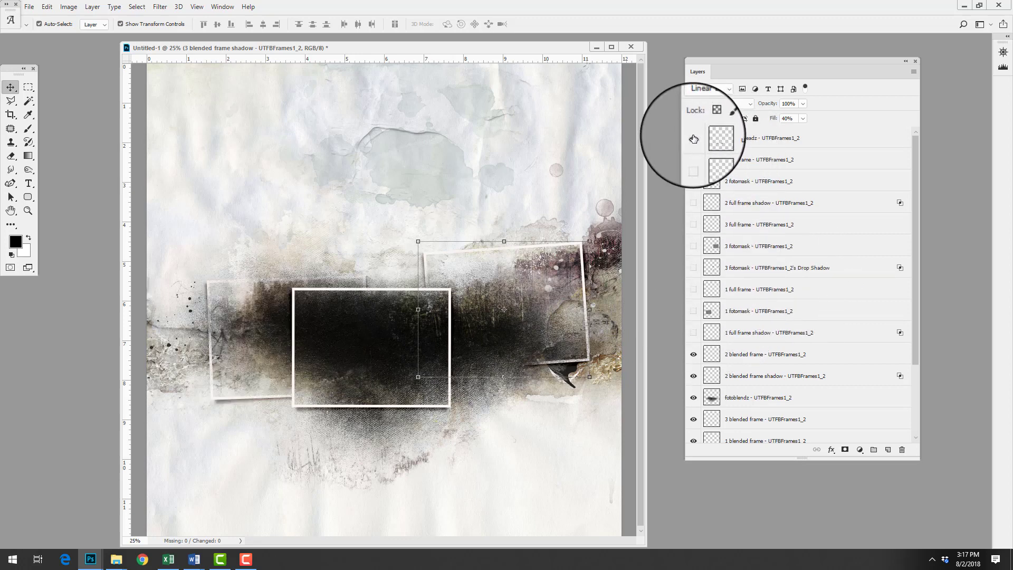
left_click(693, 138)
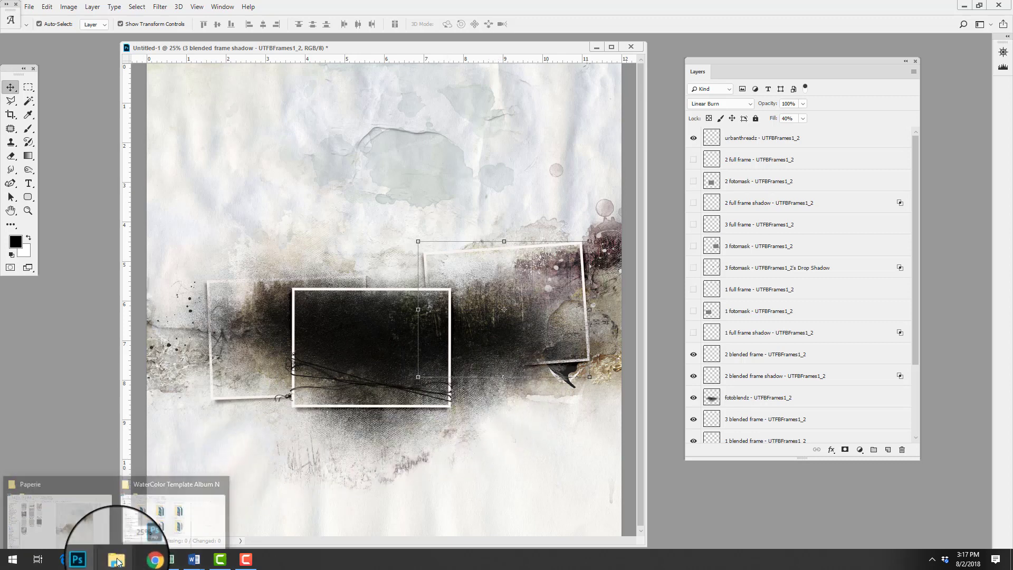
Open the photo IMG_5710.jpg and float its window apart from the scrapbook page so both documents are accessible
left_click(29, 7)
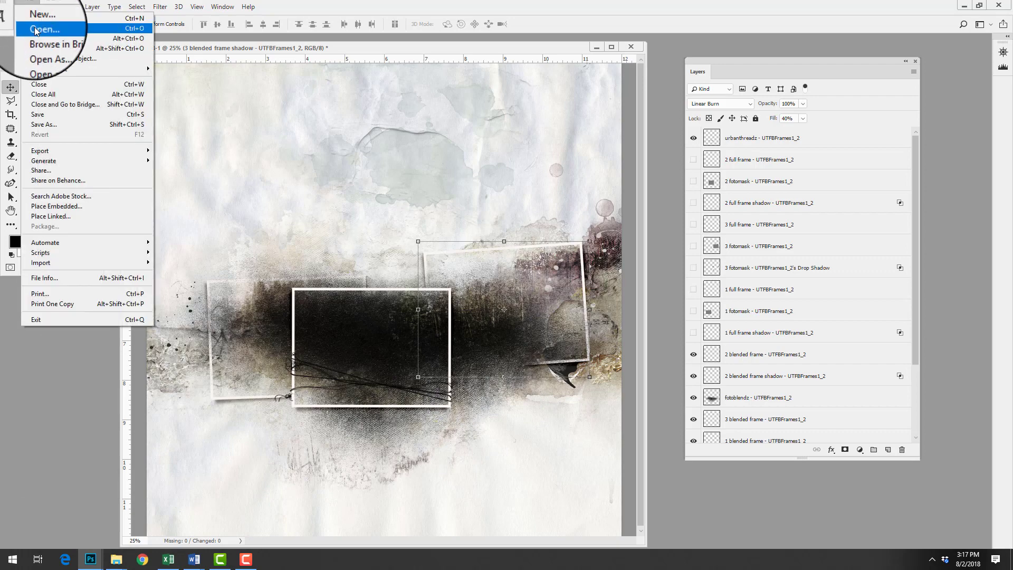
left_click(34, 27)
left_click(246, 90)
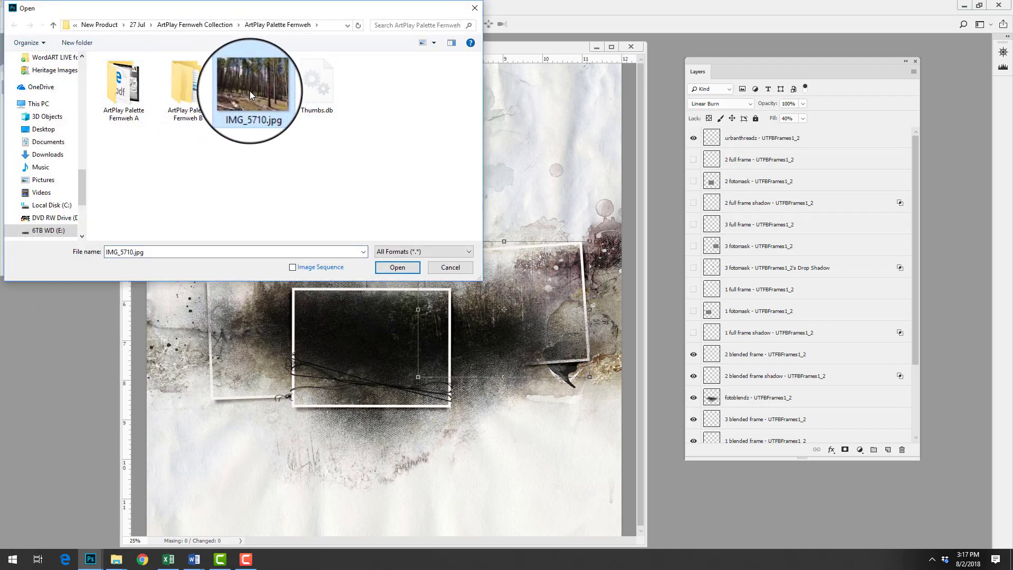
double_click(250, 91)
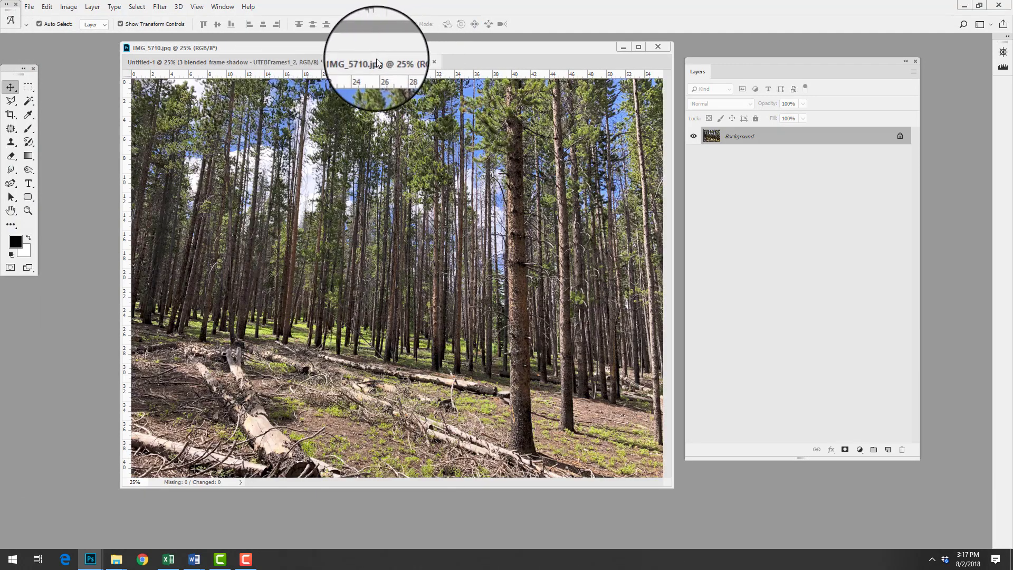
left_click_drag(384, 62, 41, 170)
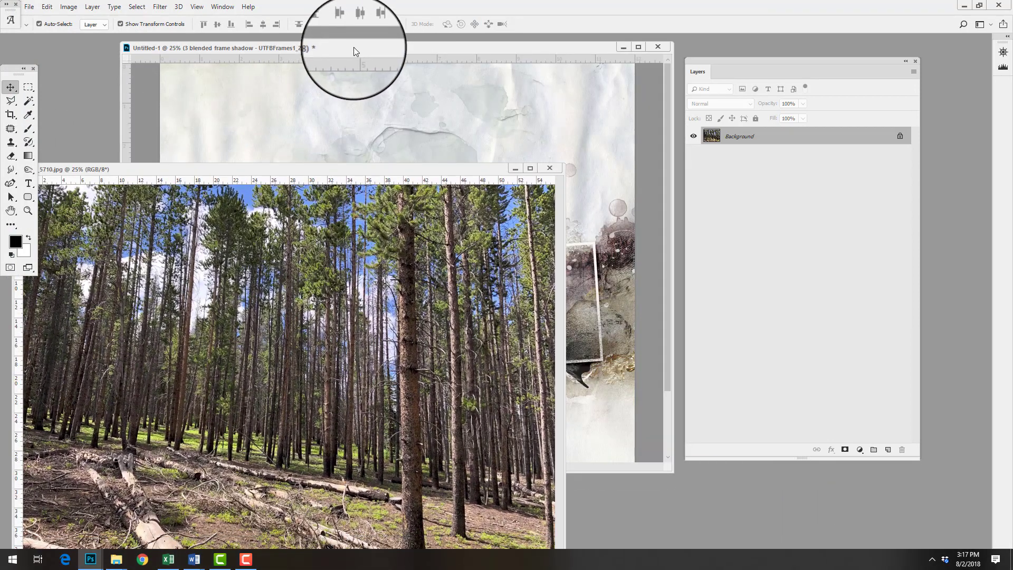
left_click_drag(354, 47, 372, 55)
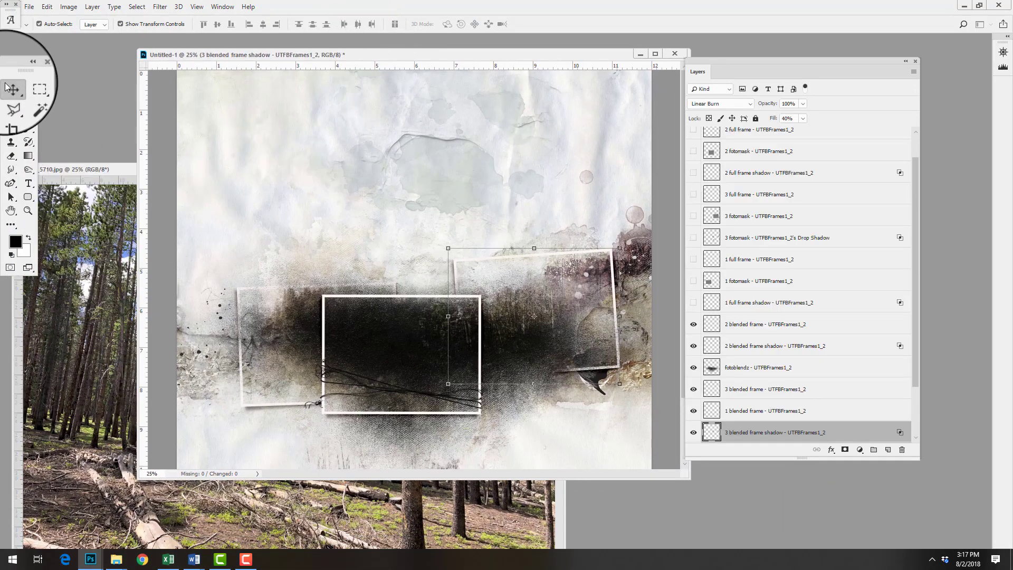
Copy the forest photo onto the scrapbook page as a new layer and close the original photo document
left_click(196, 275)
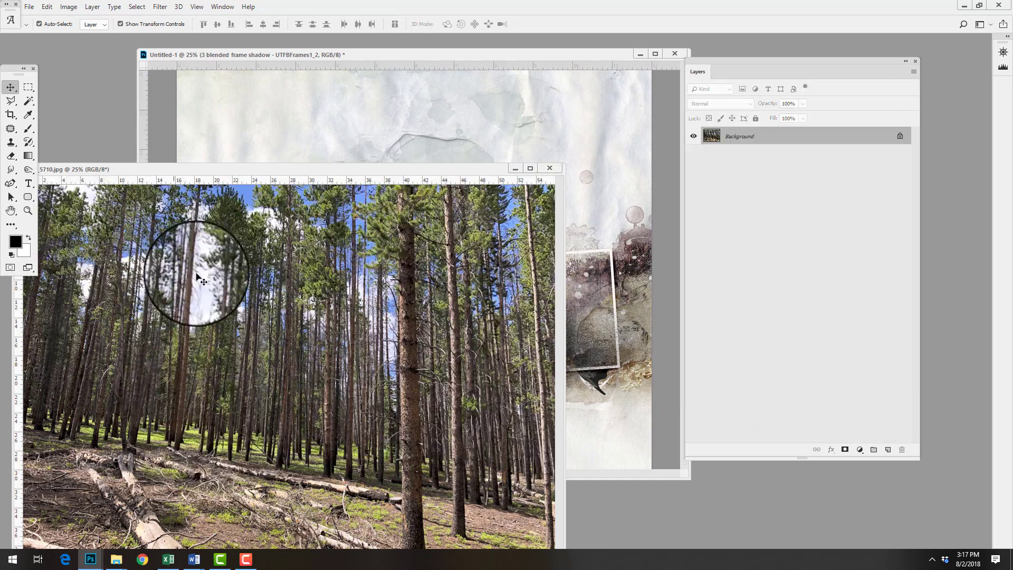
left_click_drag(196, 274, 370, 140)
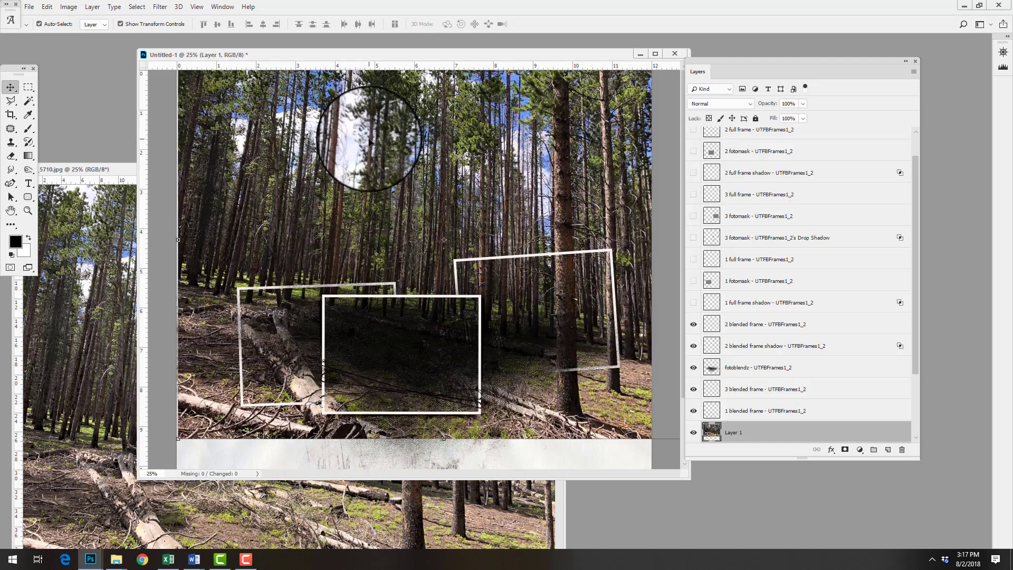
left_click(108, 280)
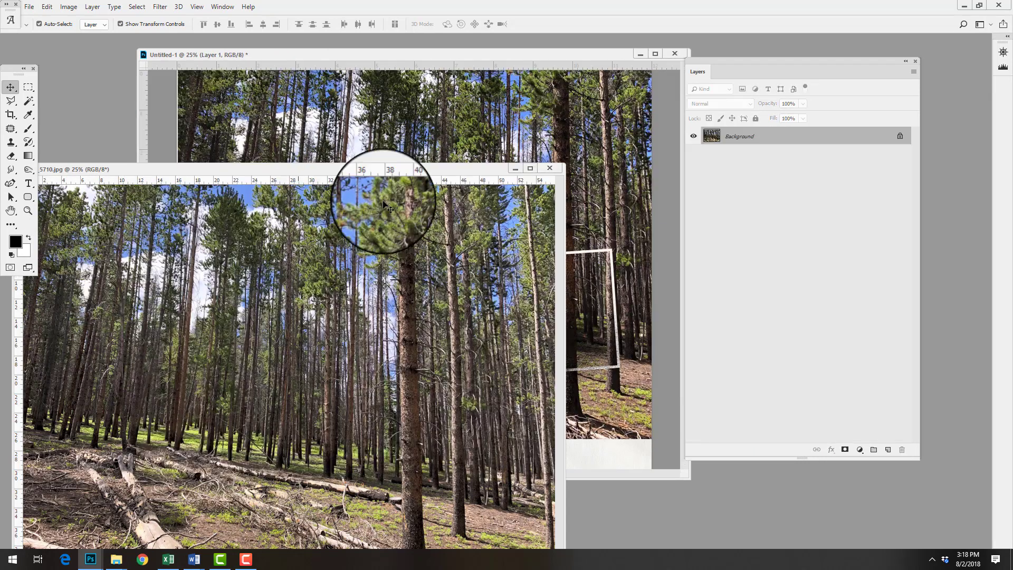
left_click(547, 168)
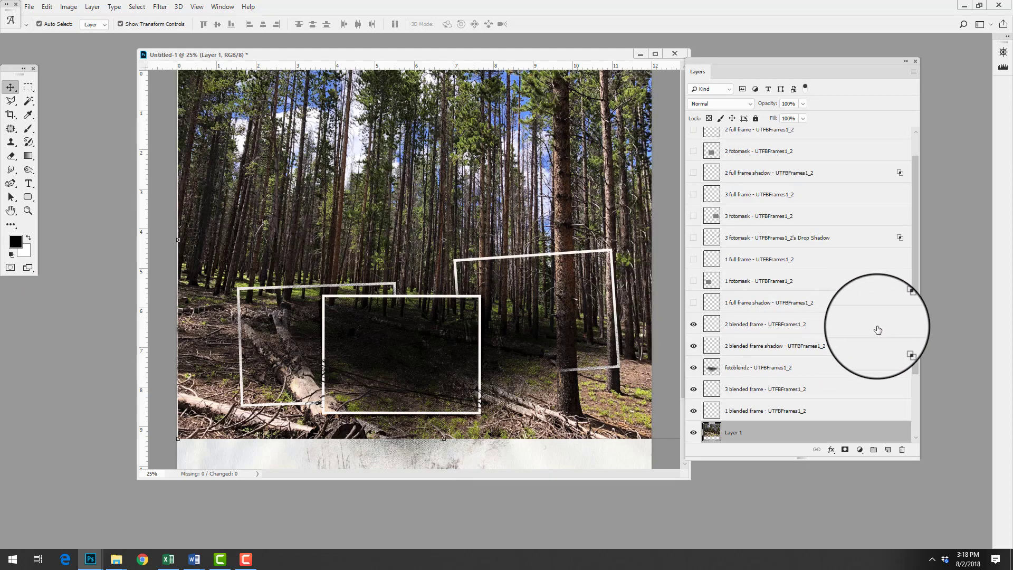
Move the forest photo layer directly above the fotoblendz layer and enlarge the page's window to show more of the page
scroll(897, 322, "down", 2)
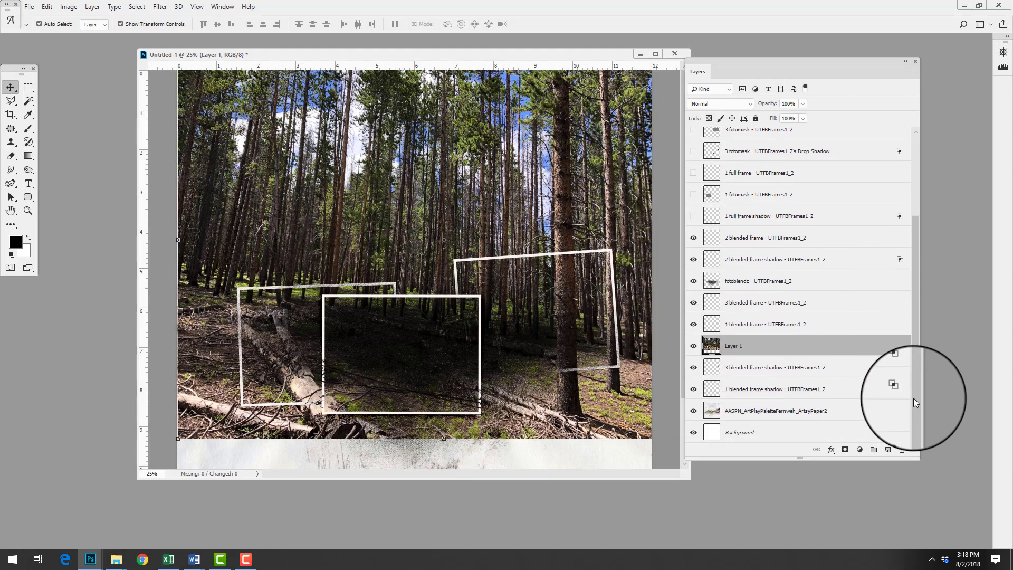
left_click(734, 371)
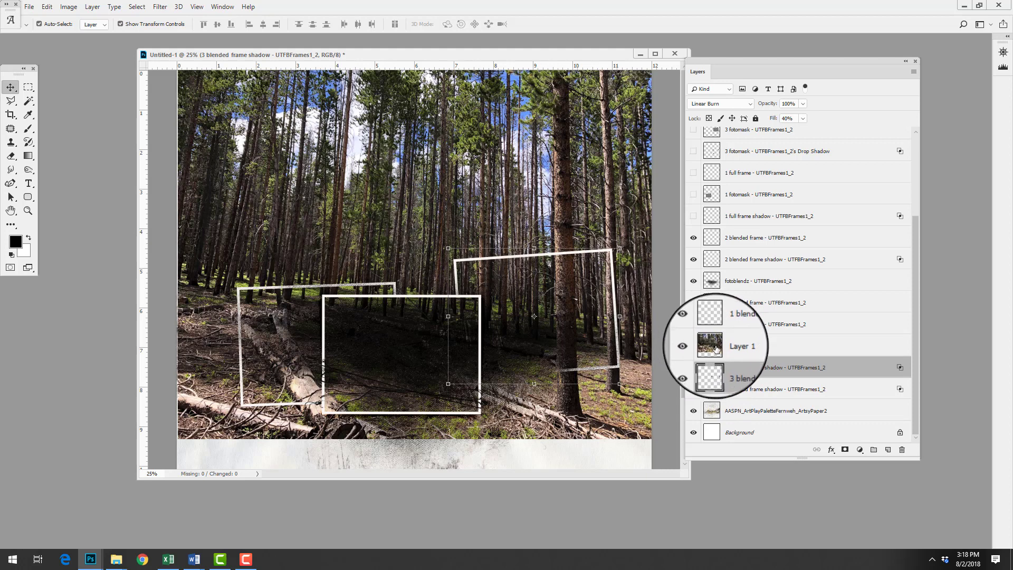
left_click(712, 346)
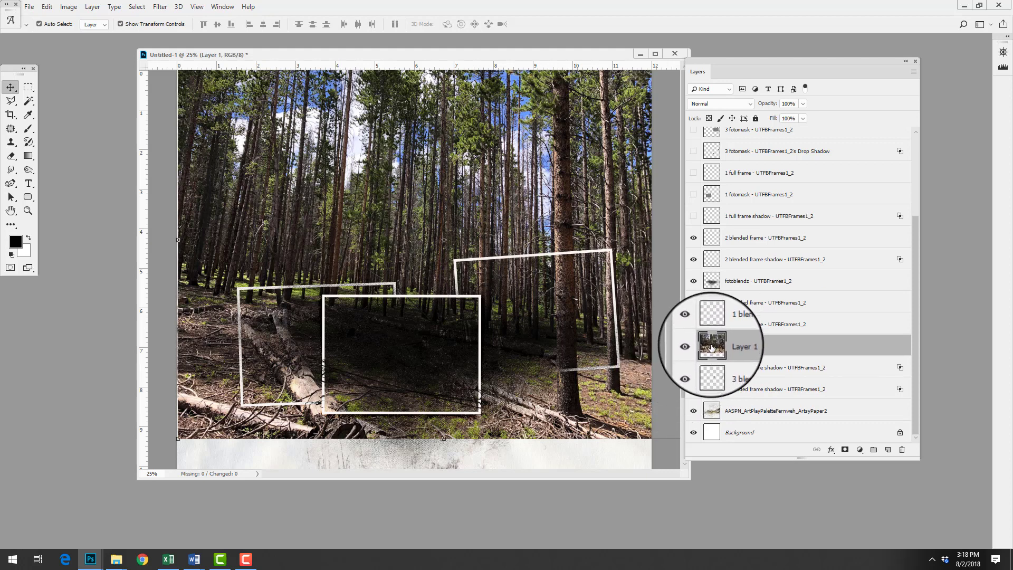
left_click_drag(714, 334, 721, 268)
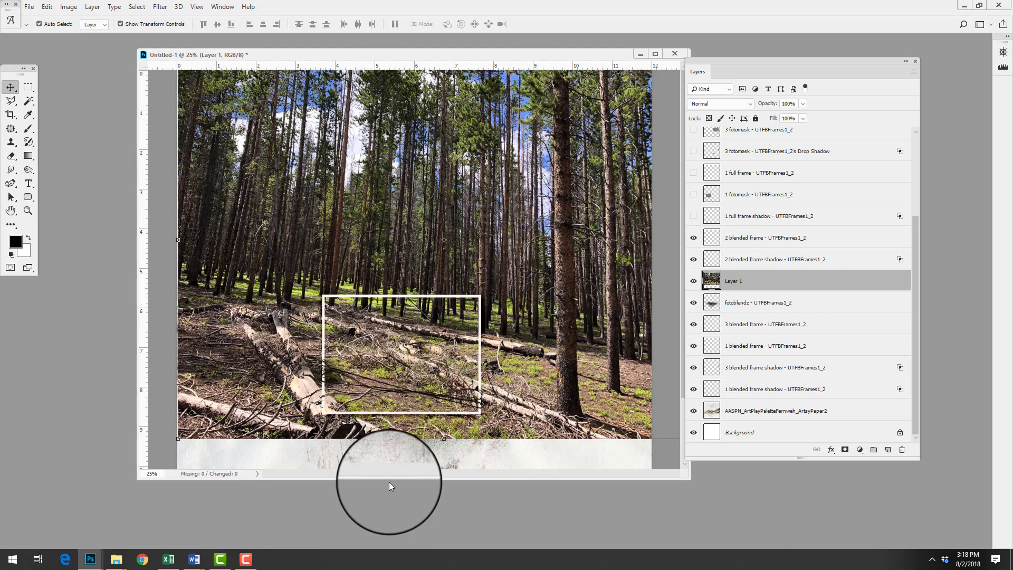
left_click_drag(389, 483, 395, 552)
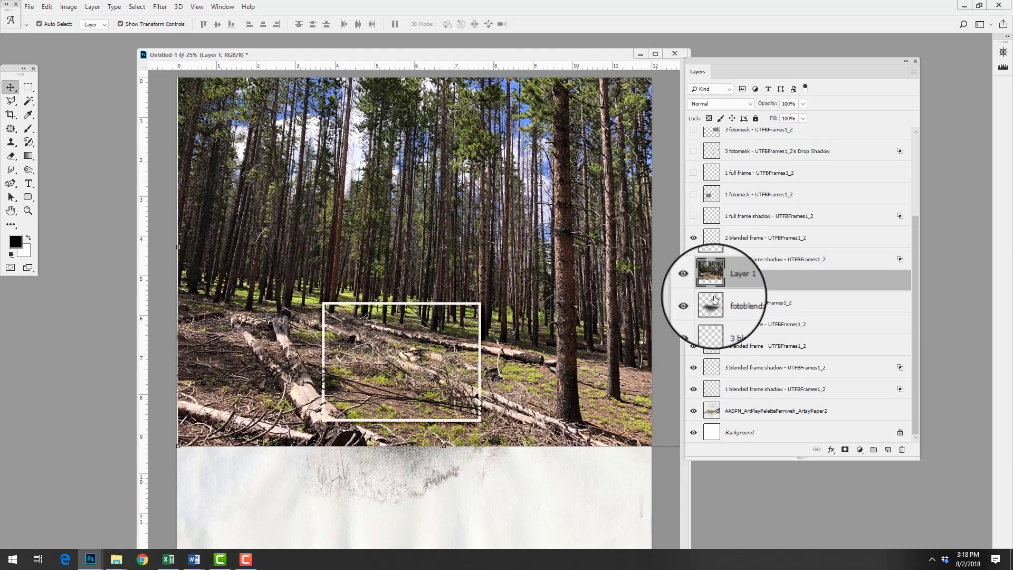
Lower the forest photo layer's opacity to 45% and shift the photo down and to the left over the frames
left_click(806, 105)
left_click_drag(803, 116, 776, 119)
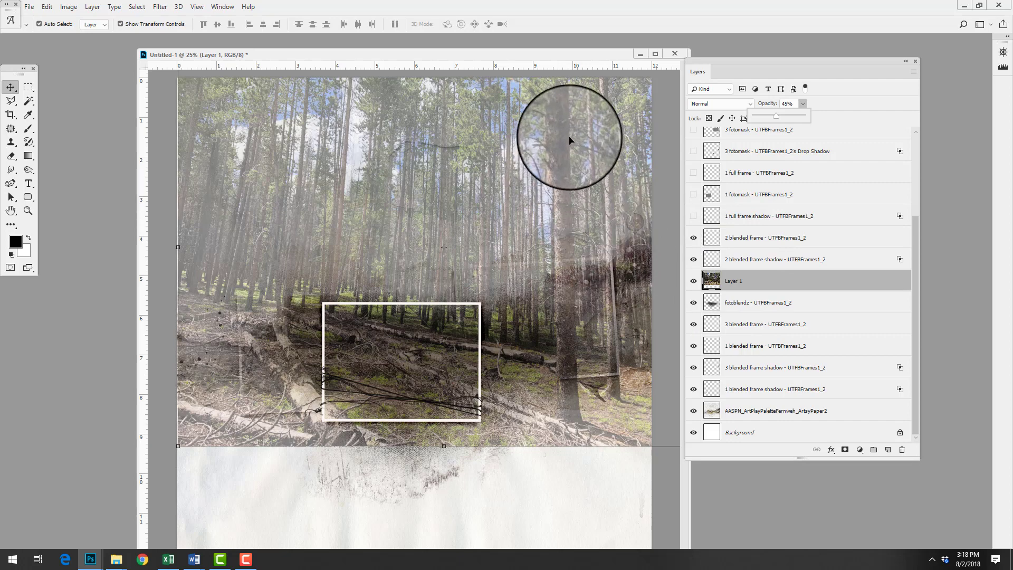
left_click_drag(570, 140, 497, 197)
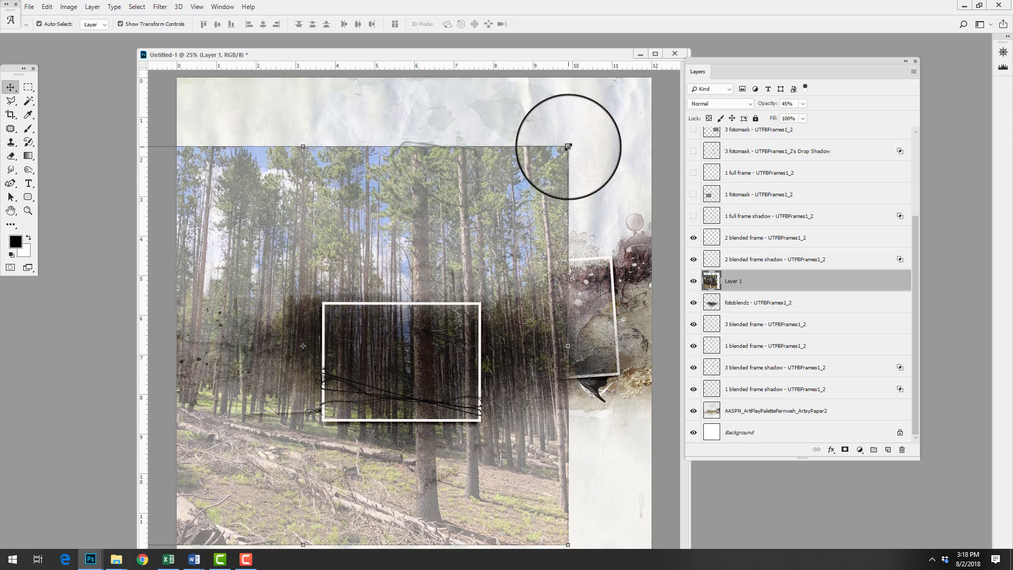
Scale the forest photo to about 80% and position it over the fotoblendz mask and the three frames
left_click(569, 145)
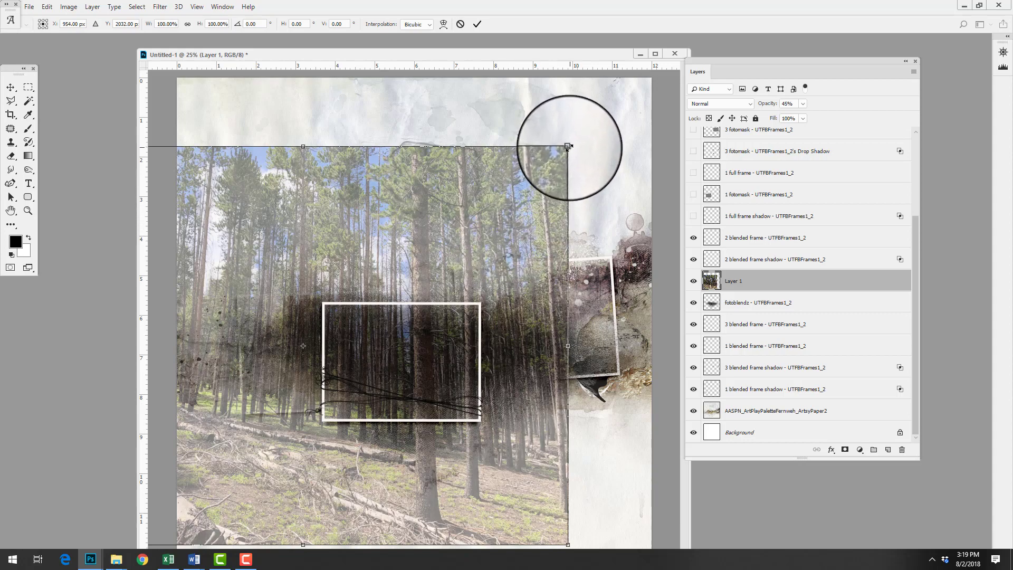
left_click_drag(570, 148, 308, 342)
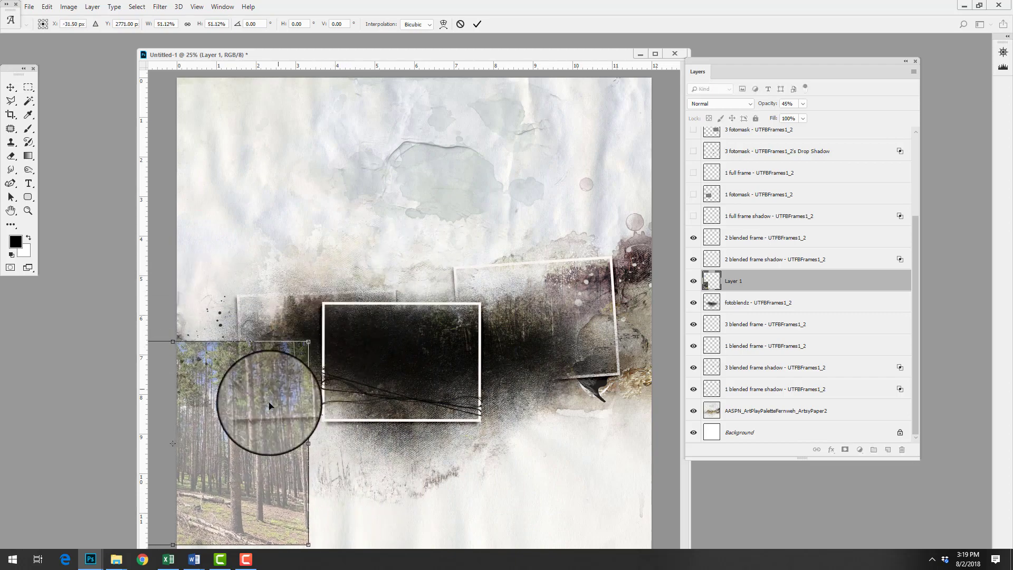
left_click_drag(269, 405, 447, 389)
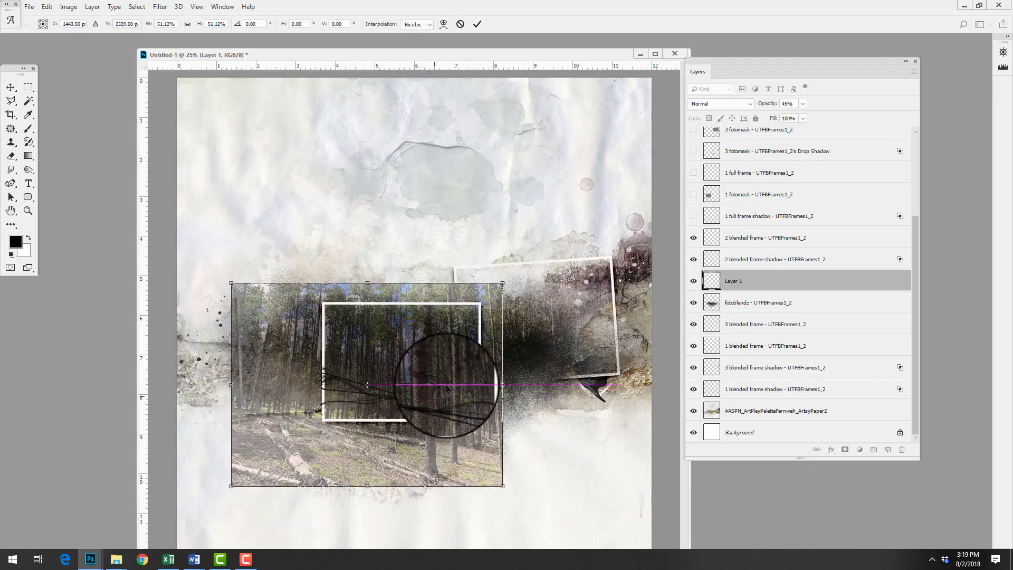
left_click_drag(502, 283, 646, 186)
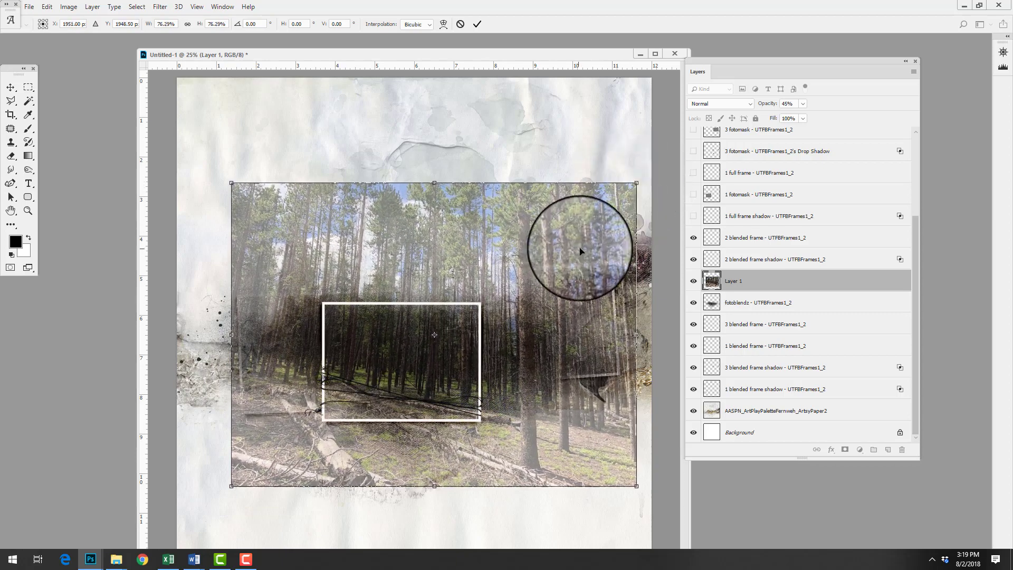
left_click_drag(580, 251, 549, 256)
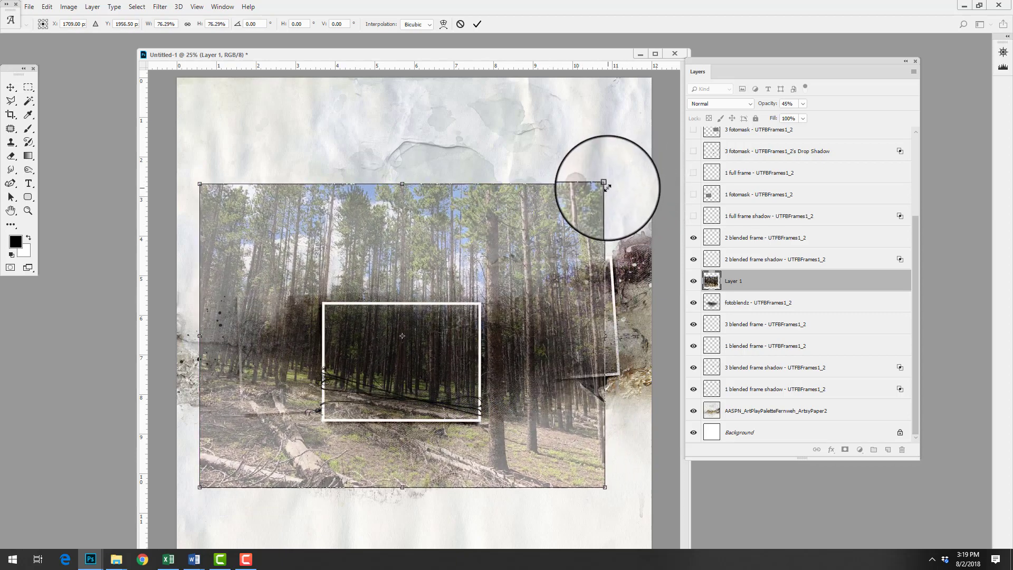
left_click_drag(608, 188, 628, 176)
left_click_drag(567, 228, 570, 244)
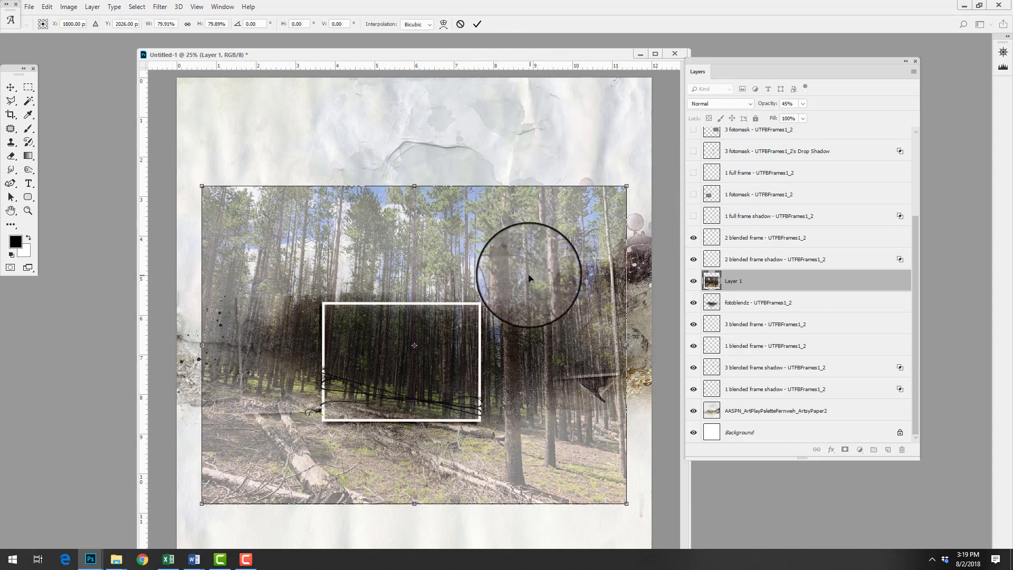
key("Return")
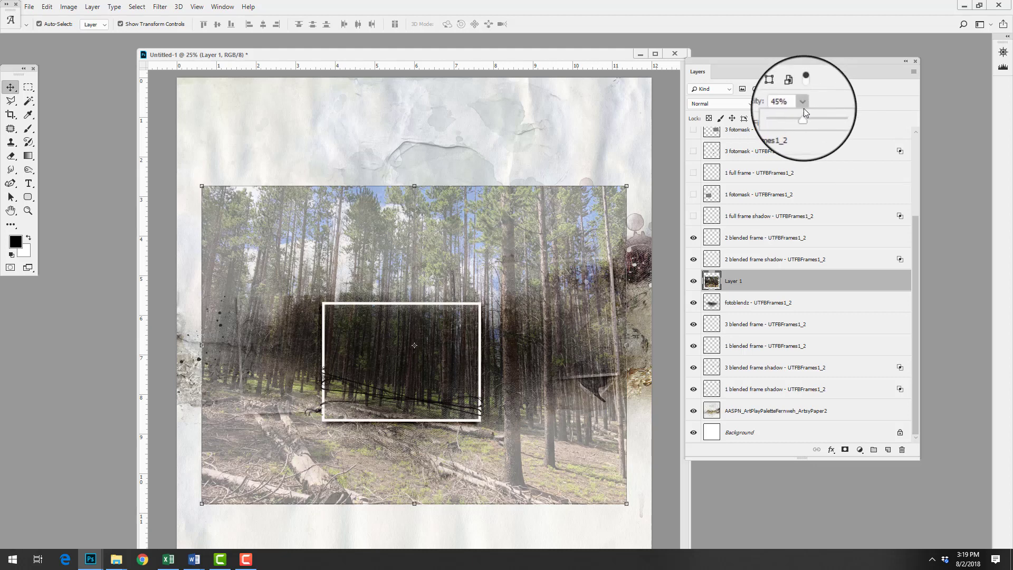
Set the forest photo layer's opacity to 100% and clip it to the fotoblendz layer with a clipping mask
left_click(805, 105)
left_click_drag(803, 115, 835, 117)
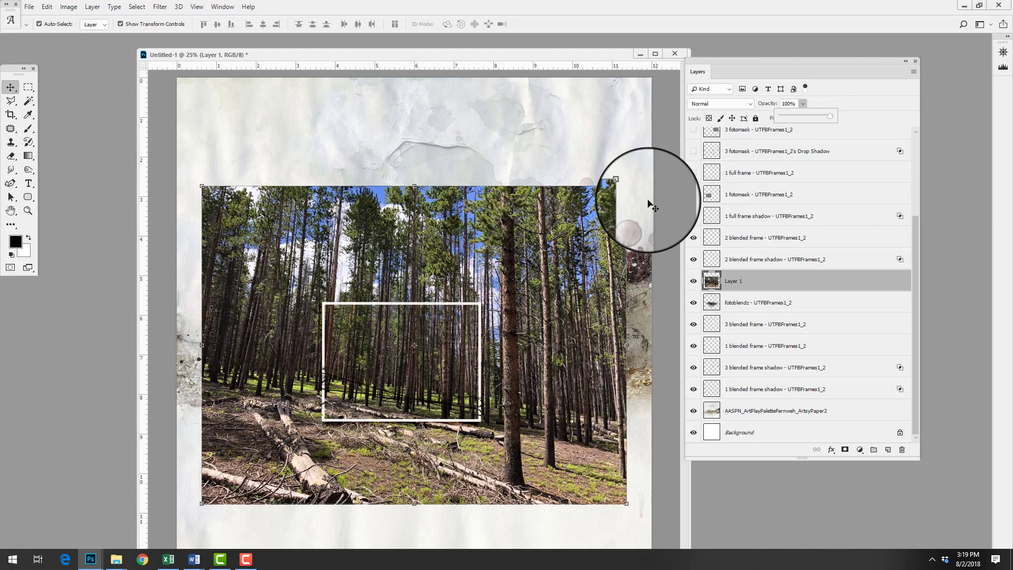
left_click(92, 7)
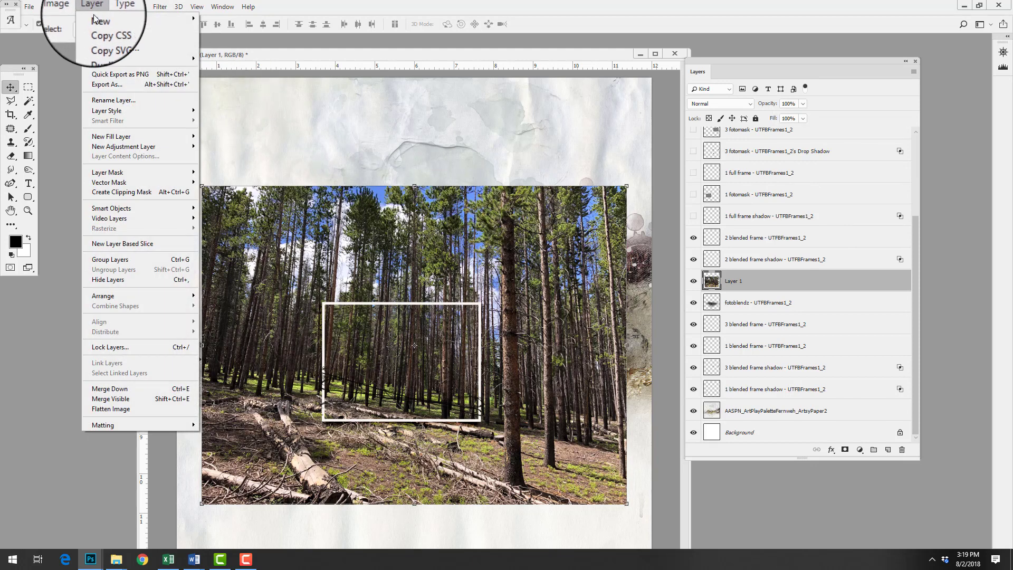
left_click(184, 193)
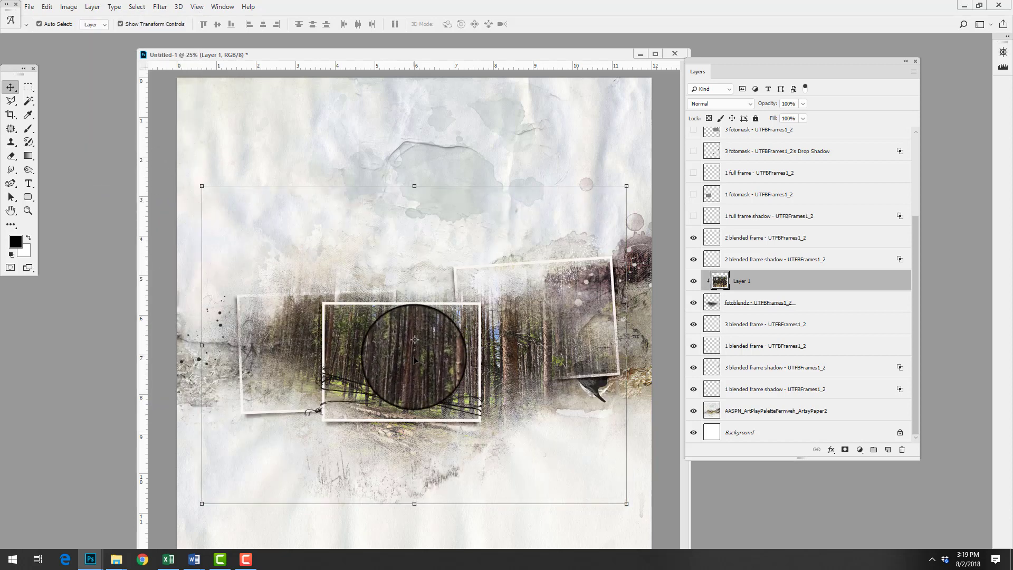
Reposition the clipped forest photo, scale it to about 96% and rotate it about -3.26 degrees
left_click_drag(420, 349, 434, 365)
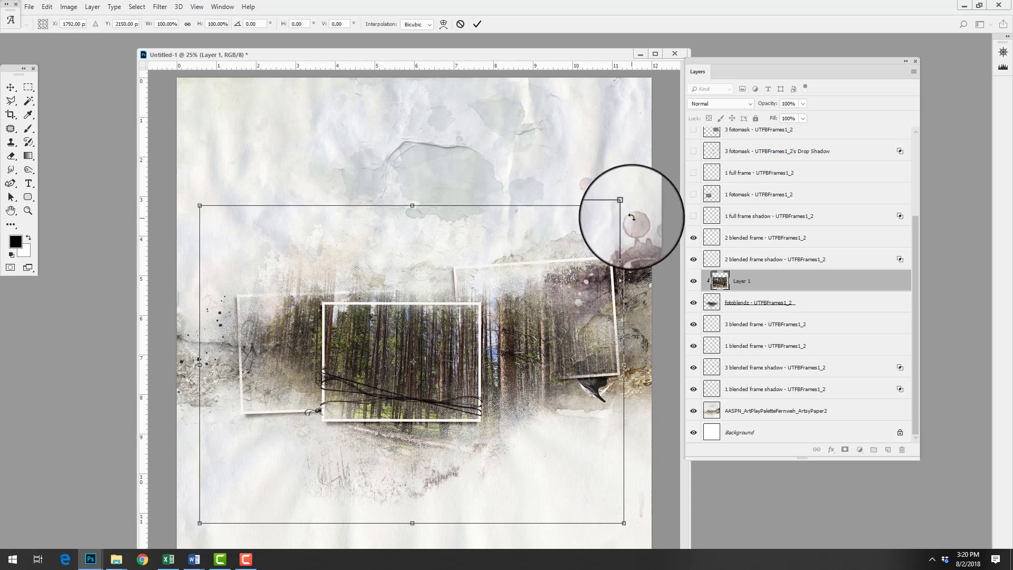
left_click_drag(623, 205, 609, 217)
left_click_drag(561, 293, 582, 290)
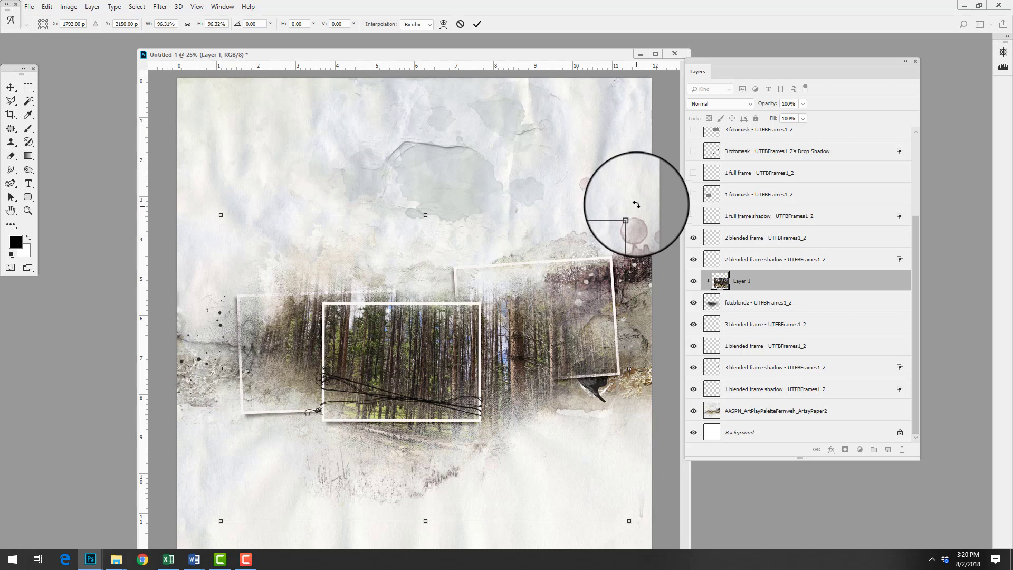
left_click_drag(636, 204, 625, 198)
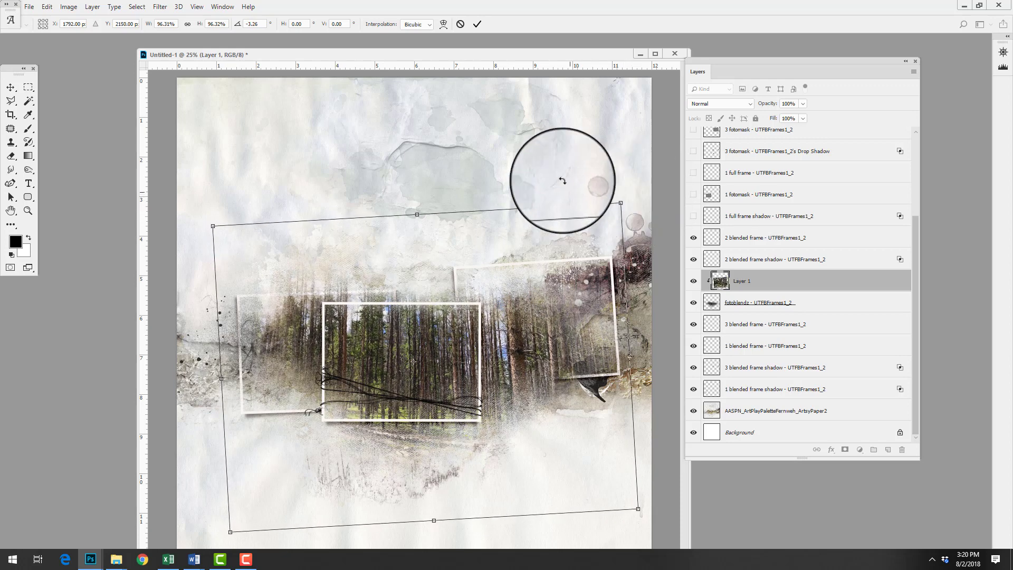
left_click(477, 23)
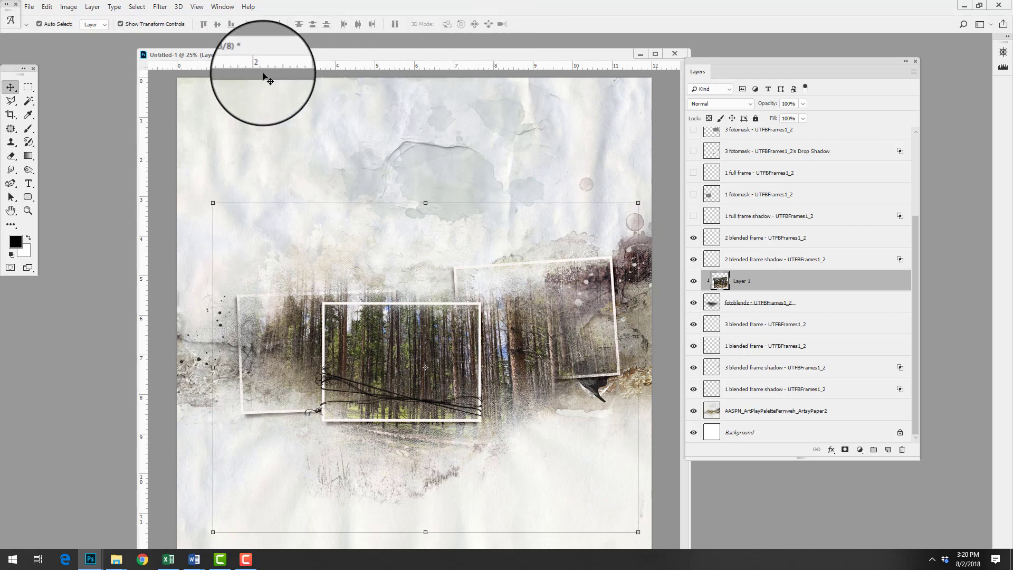
Apply a Levels adjustment to the clipped forest photo with input levels 13, 1.25 and 214
left_click(68, 7)
mouse_move(80, 38)
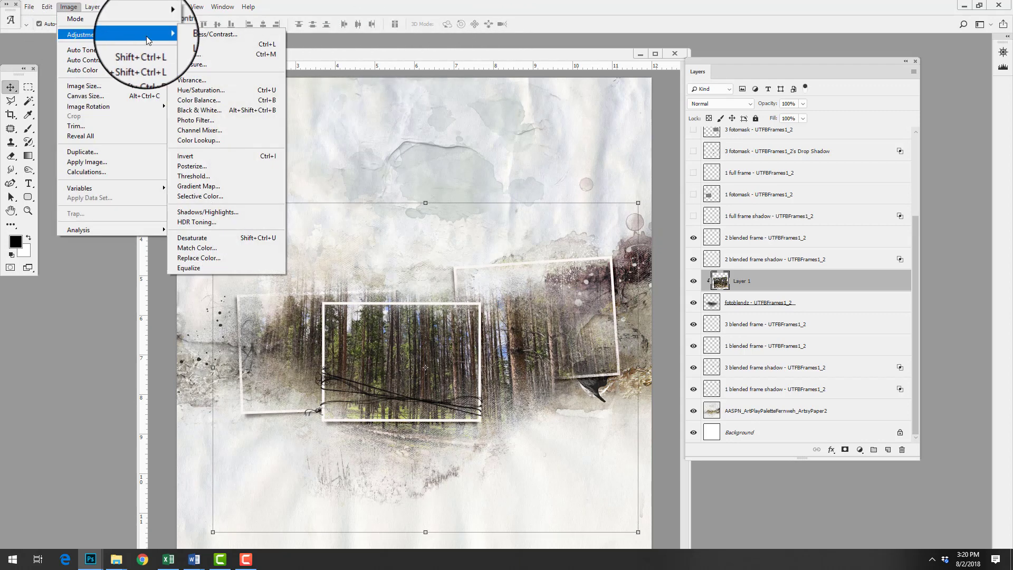
left_click(201, 46)
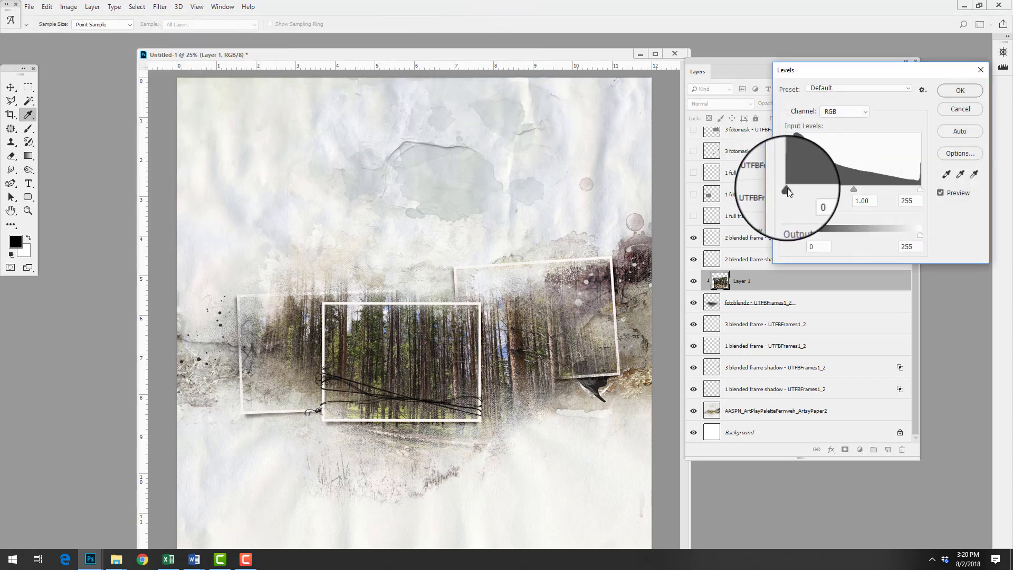
left_click_drag(788, 192, 795, 192)
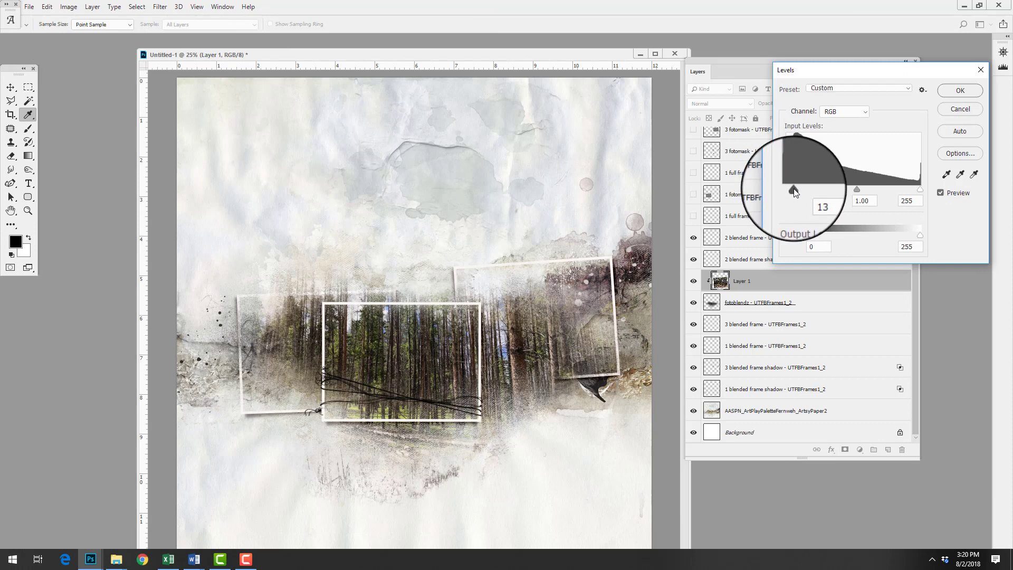
left_click_drag(920, 190, 838, 190)
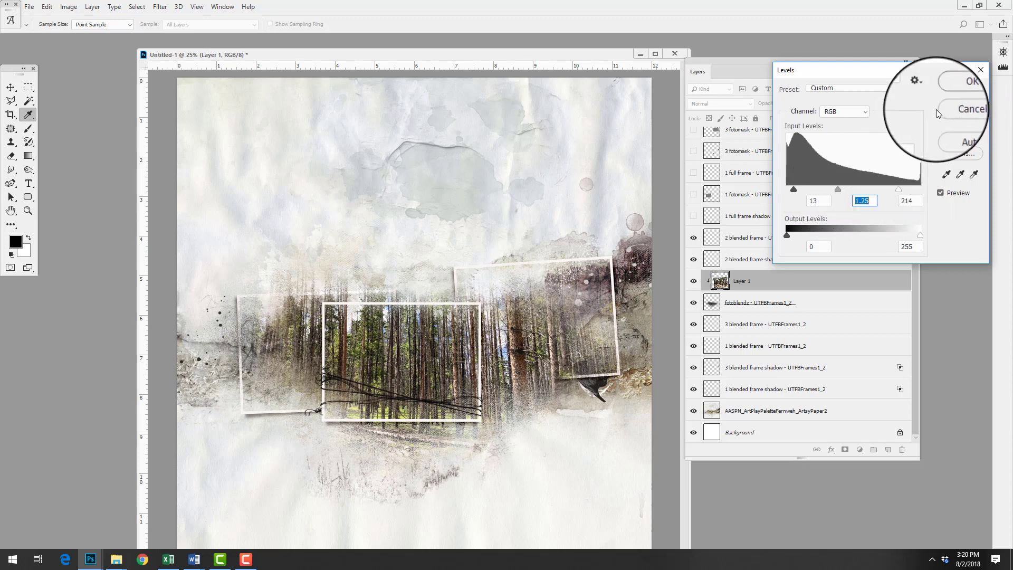
left_click(958, 93)
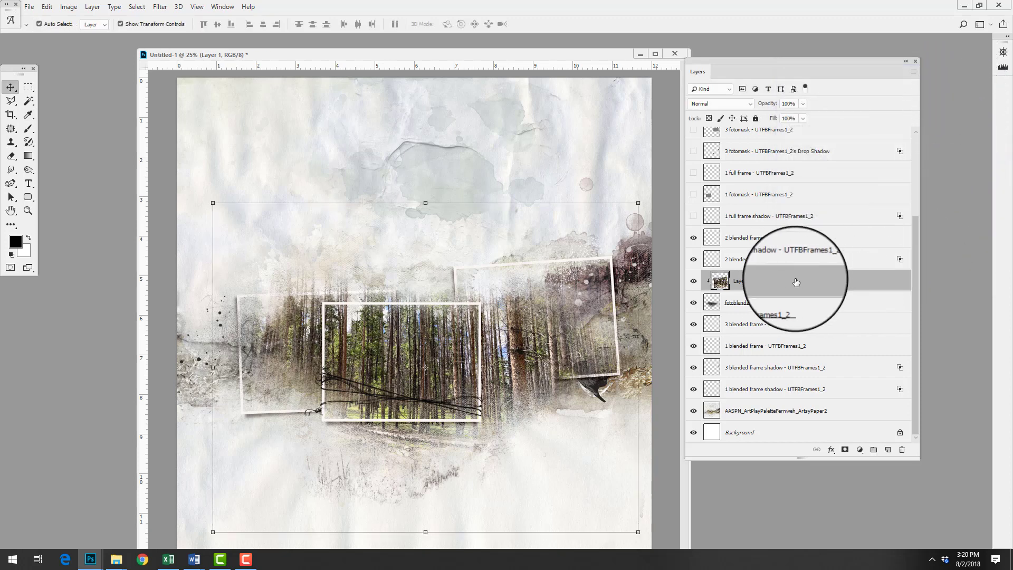
Show the 1 full frame shadow, 1 fotomask and 1 full frame layers
left_click_drag(916, 239, 917, 203)
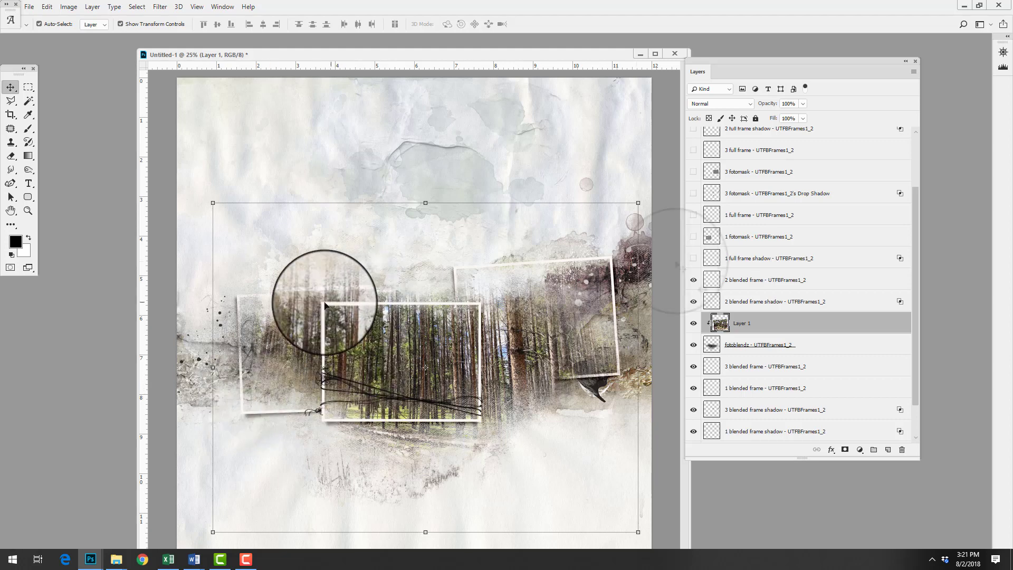
left_click(693, 258)
left_click(697, 238)
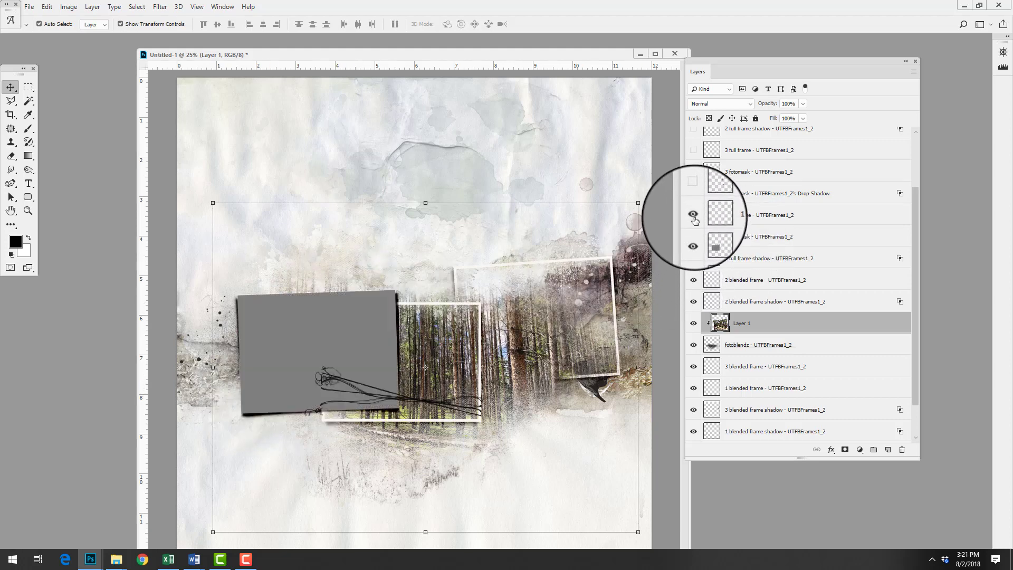
left_click(693, 215)
Duplicate the forest photo layer, move the copy directly above 1 fotomask and clip it to that mask
left_click_drag(746, 321, 888, 449)
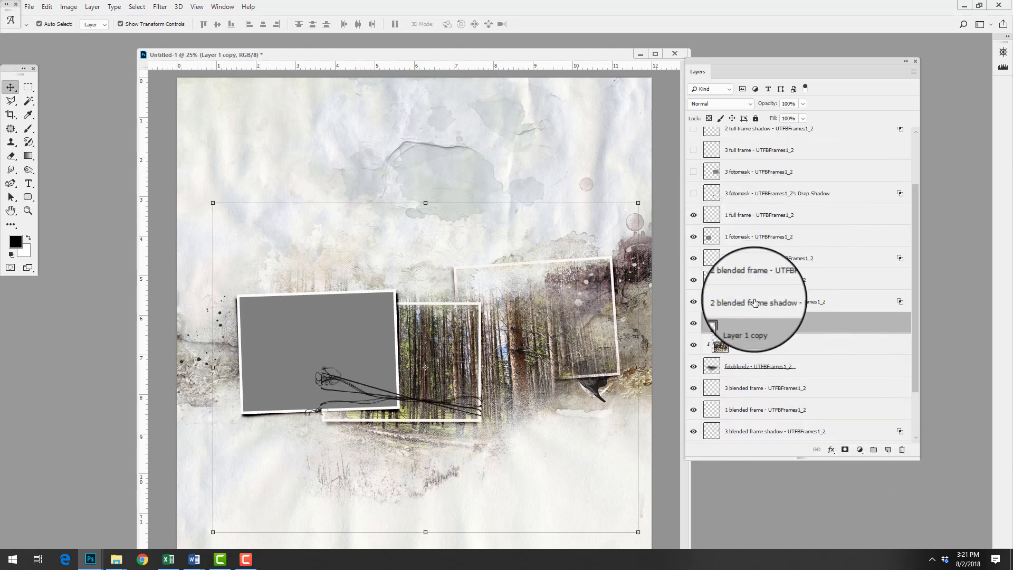
left_click_drag(722, 323, 723, 238)
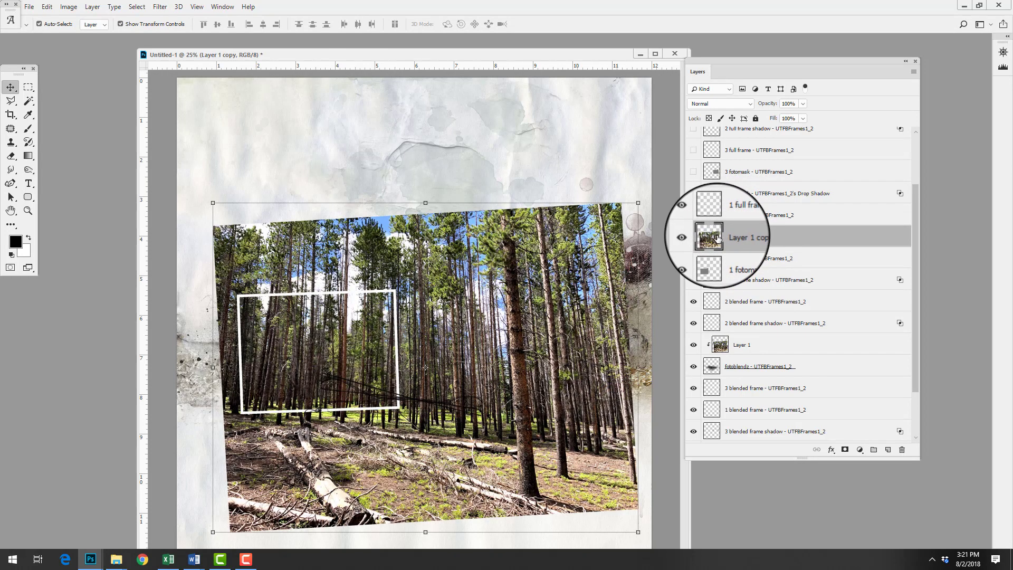
left_click(92, 6)
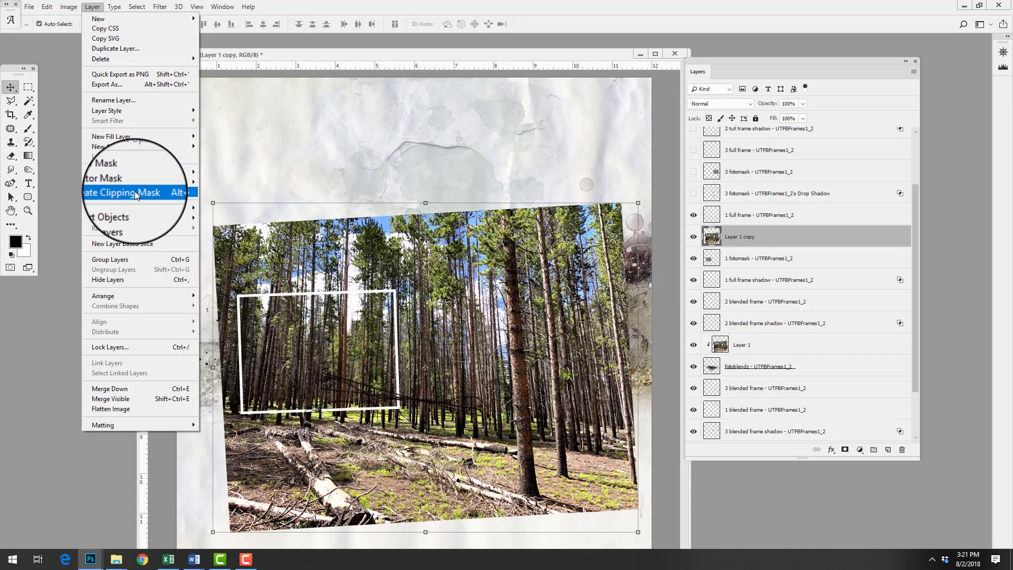
left_click(135, 192)
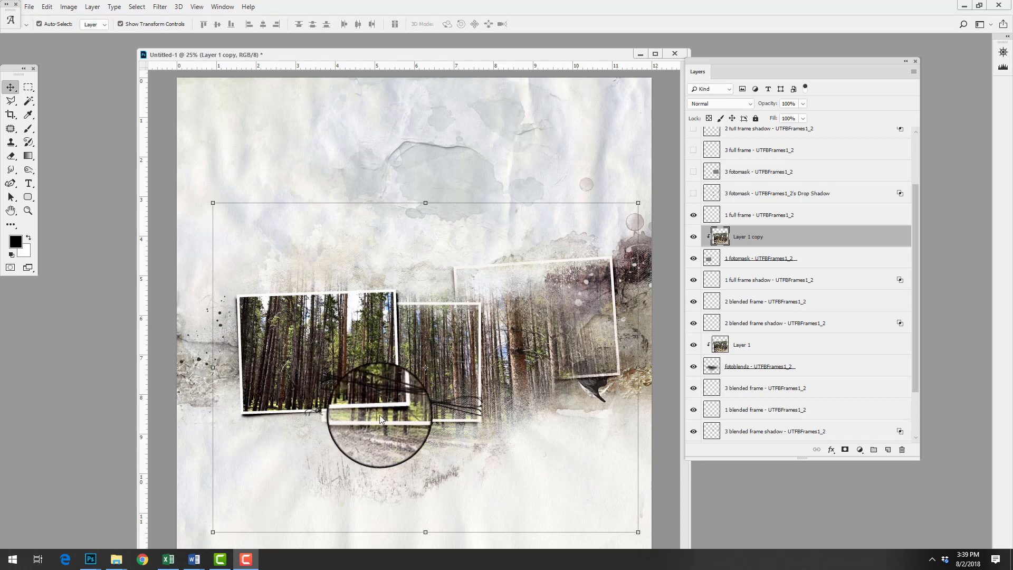
Set the opacity of the 1 full frame shadow layer to 48%
left_click(742, 281)
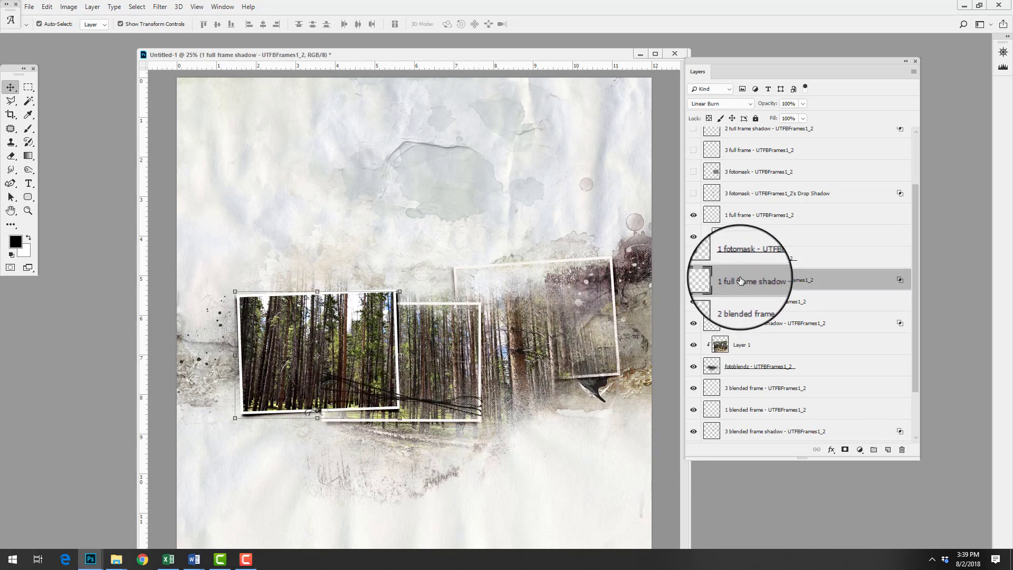
left_click(803, 104)
left_click_drag(803, 113, 780, 119)
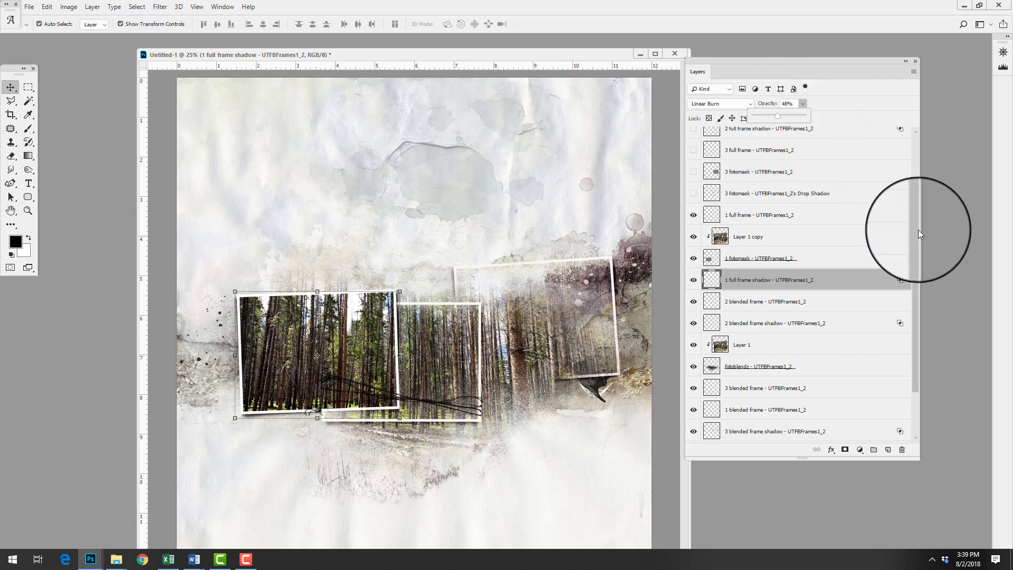
Hide the 1 blended frame shadow and 1 blended frame layers
left_click_drag(918, 230, 917, 288)
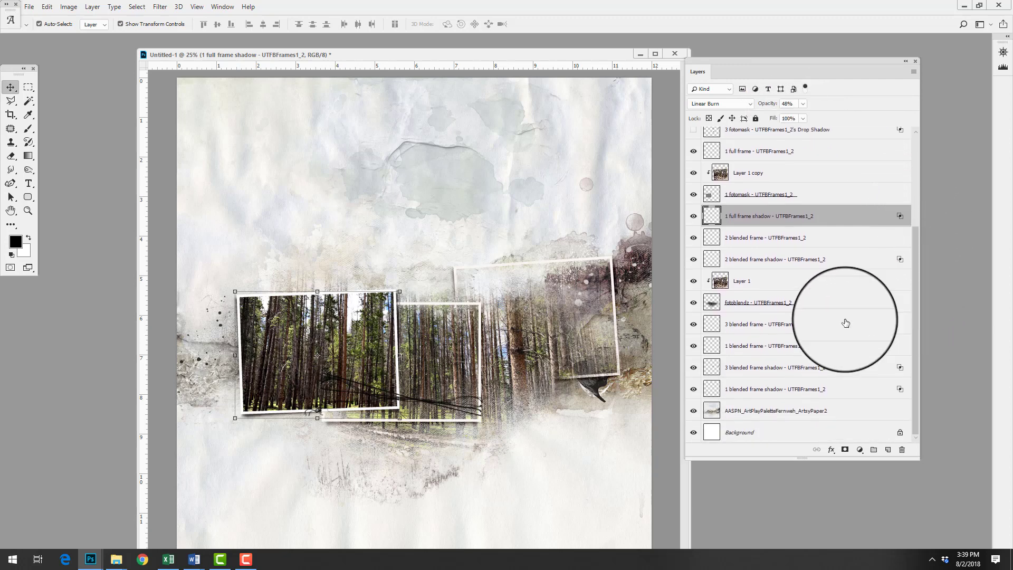
left_click(693, 389)
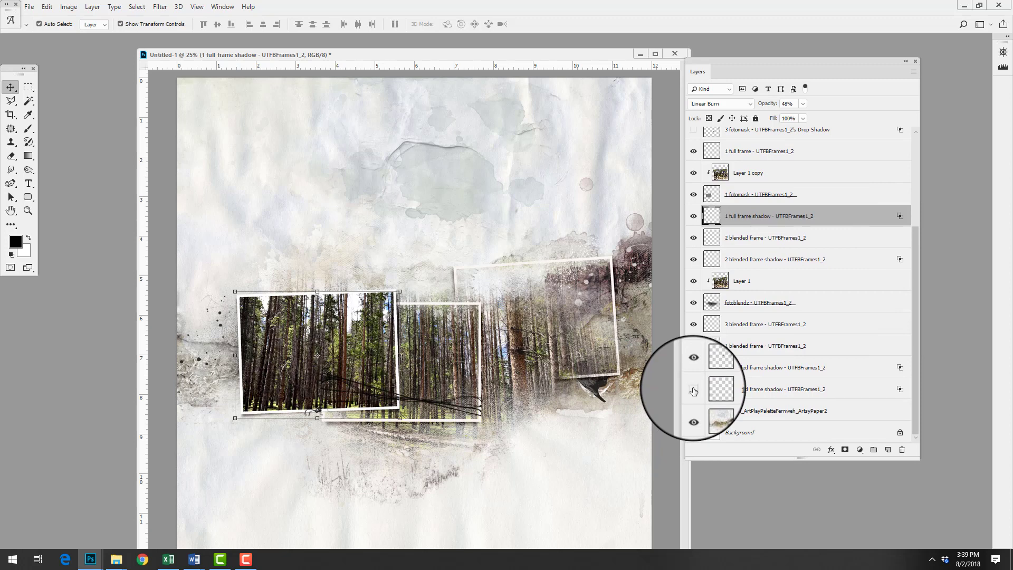
left_click(695, 347)
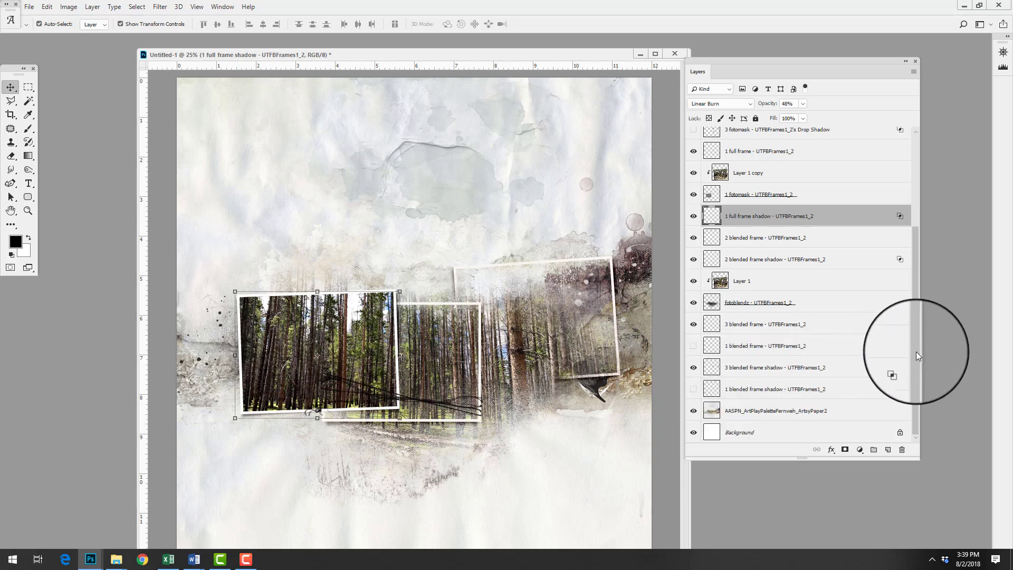
Turn off layer auto-selection, move the urbanthreadz layer onto the lower part of frame 1 and rotate it about -3.81 degrees
left_click_drag(916, 352, 845, 227)
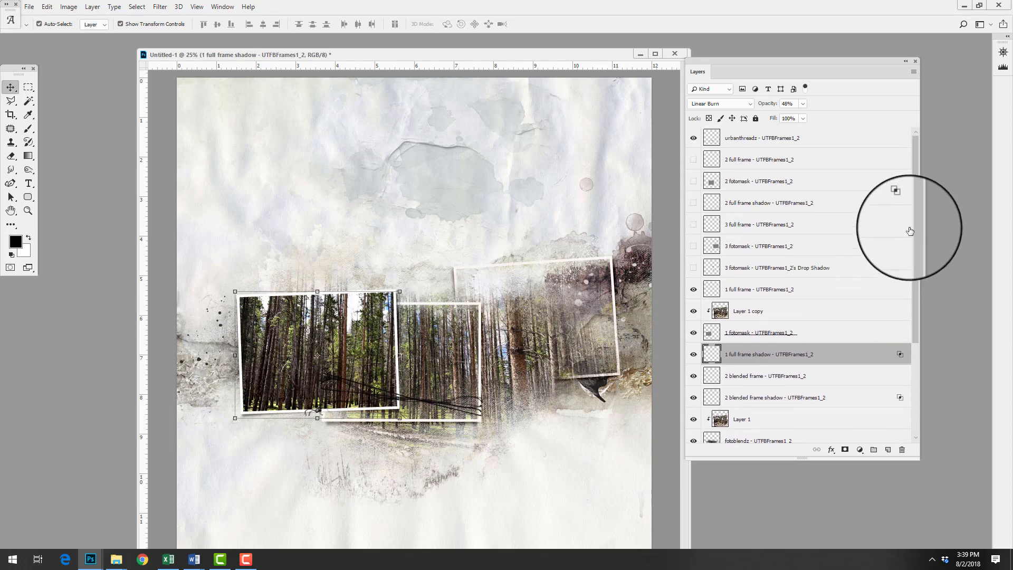
left_click(743, 140)
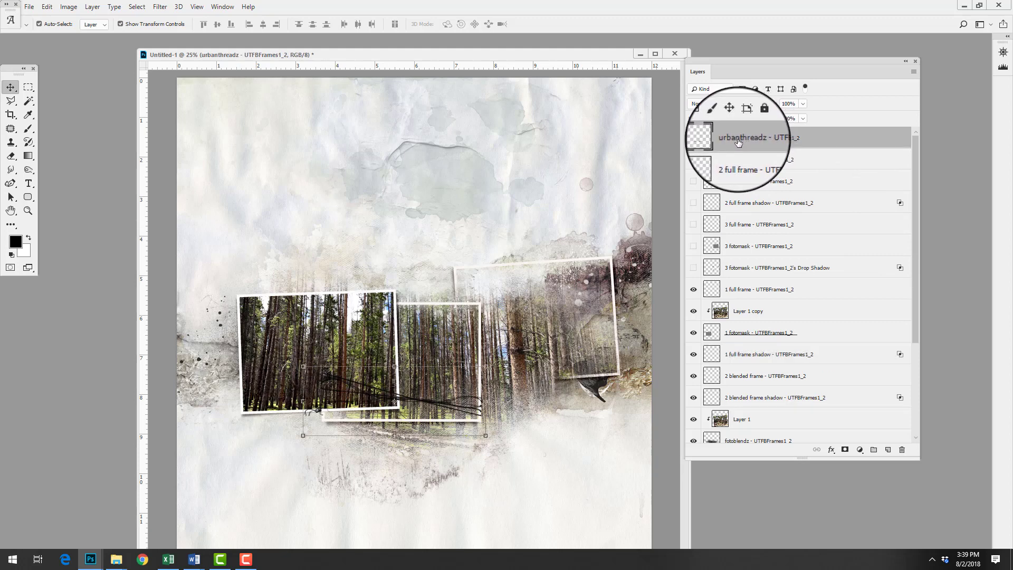
left_click(46, 25)
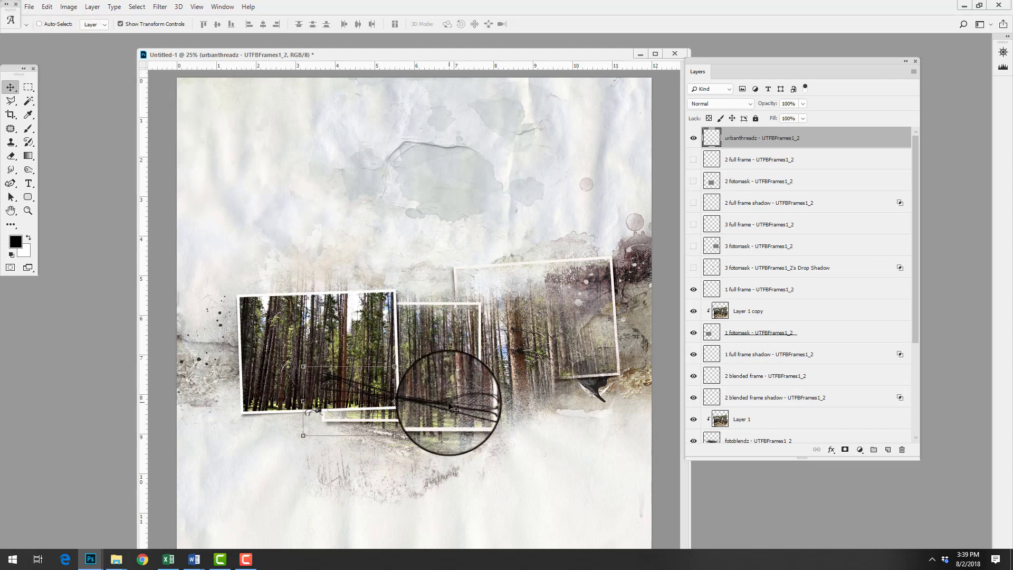
left_click_drag(449, 404, 366, 387)
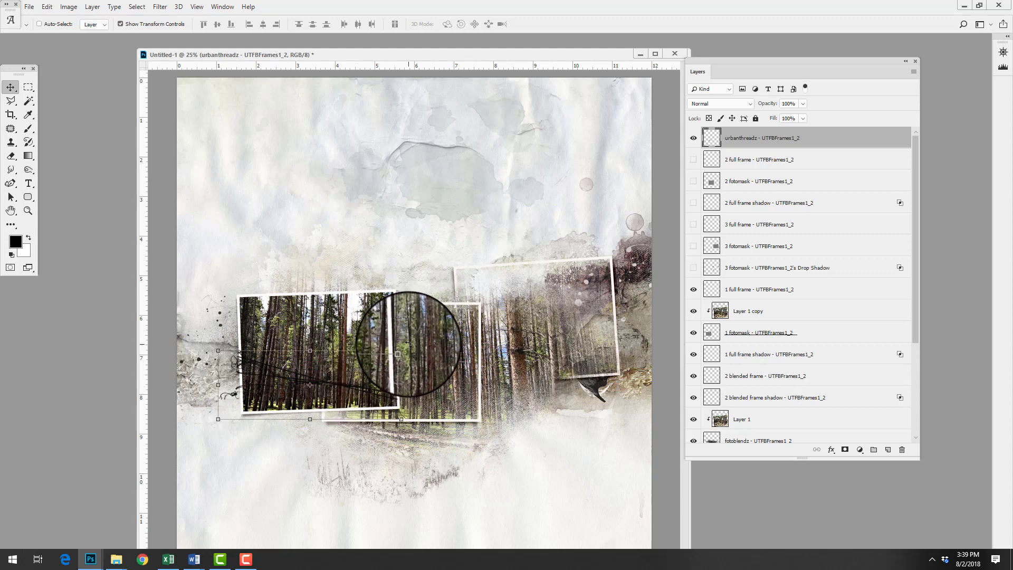
left_click_drag(408, 344, 410, 336)
left_click_drag(347, 373, 348, 376)
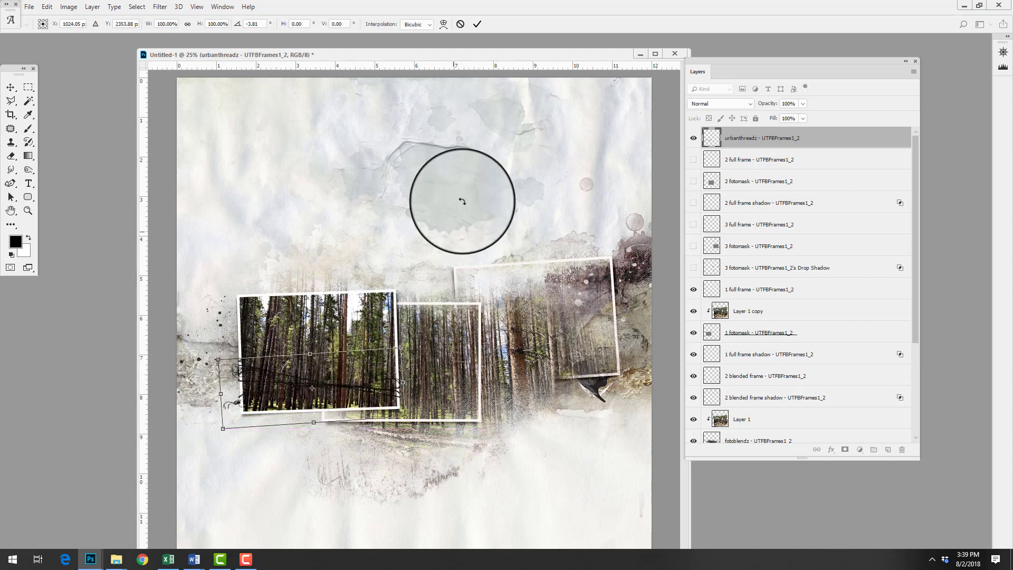
left_click(477, 24)
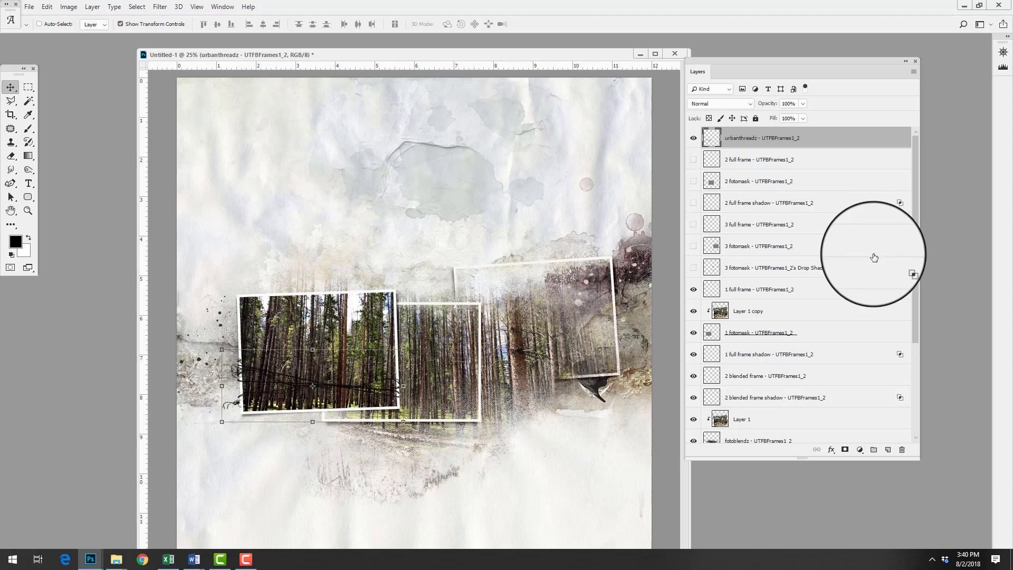
Toggle the visibility of the 1 full frame, Layer 1 copy and 1 fotomask layers to examine how the framed photo is built up
left_click(694, 290)
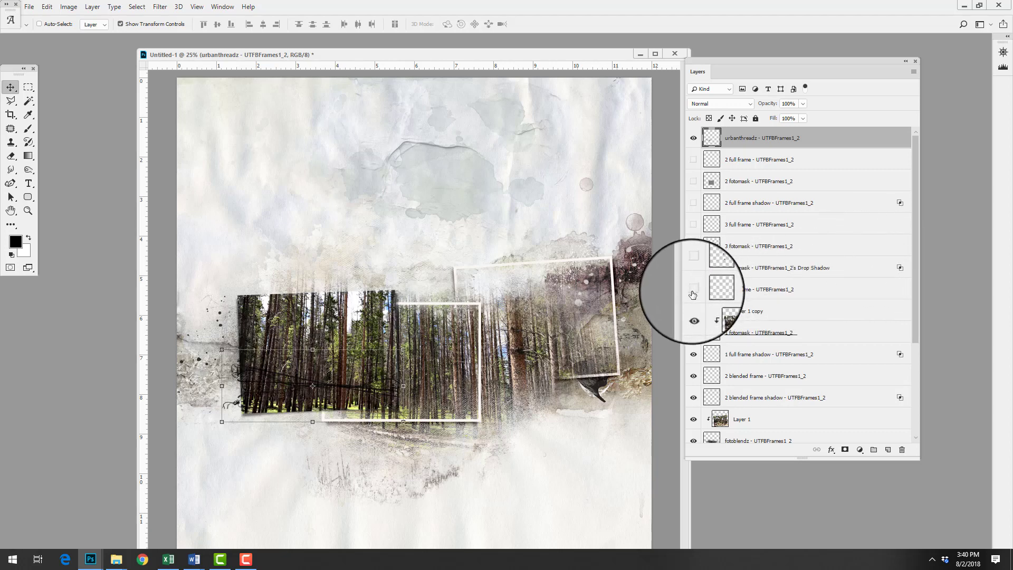
left_click(694, 290)
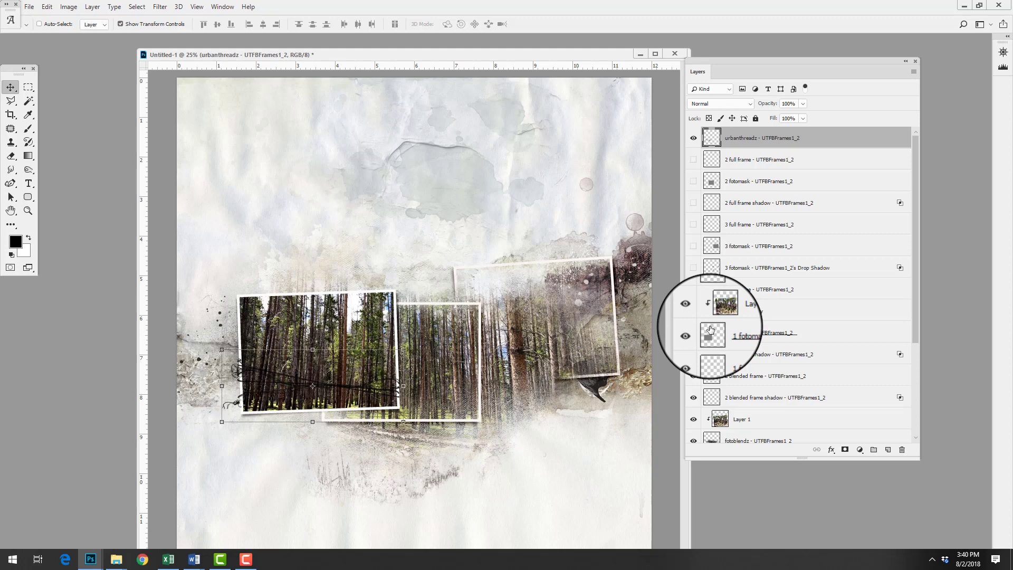
left_click(694, 312)
left_click(694, 333)
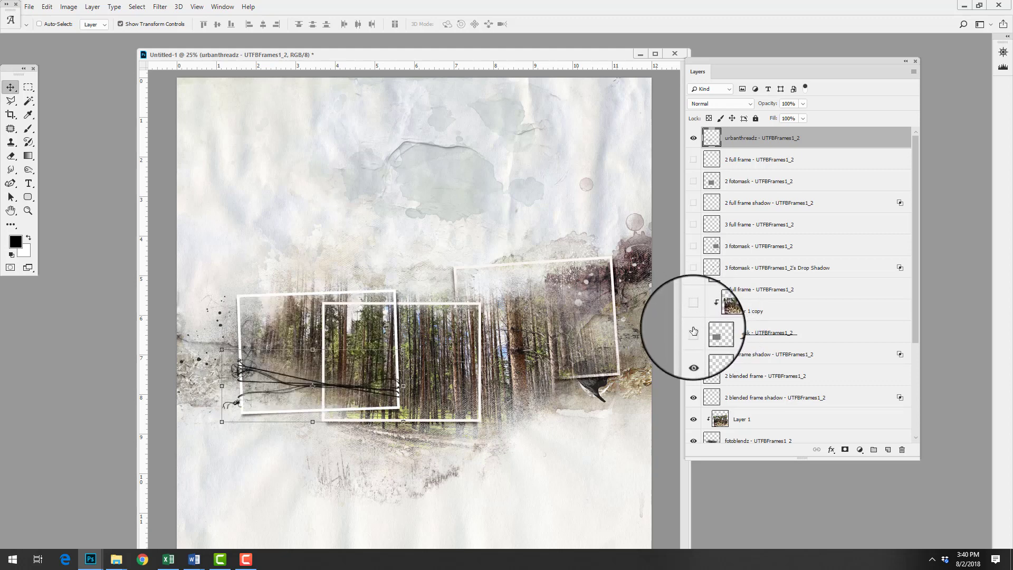
left_click_drag(916, 327, 921, 410)
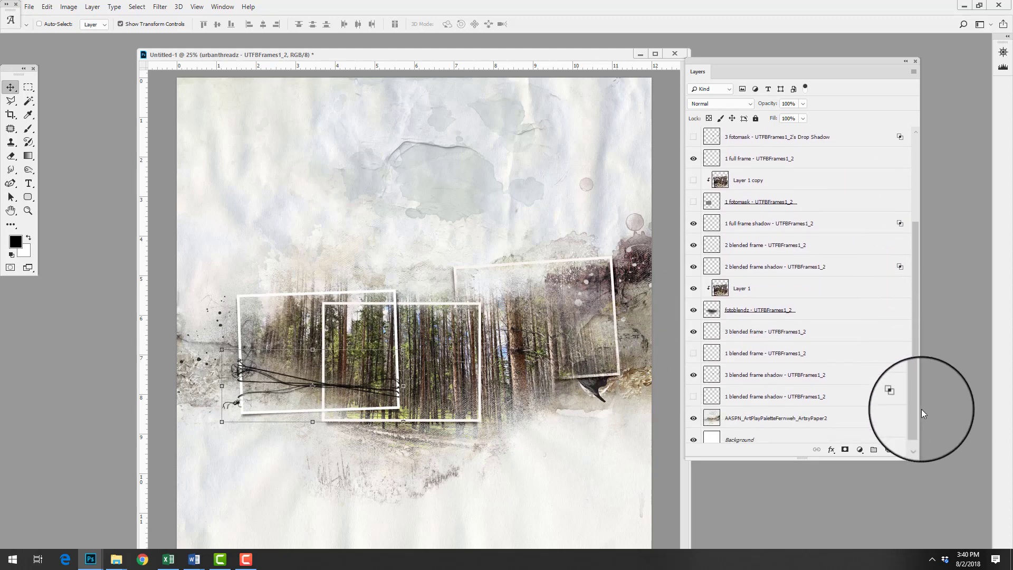
left_click(696, 334)
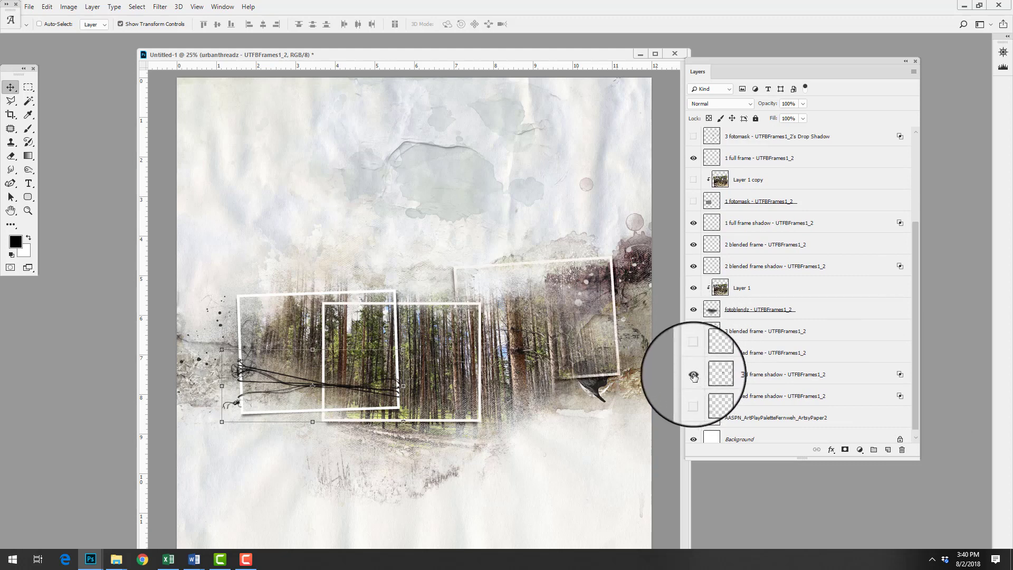
left_click(694, 375)
left_click(694, 157)
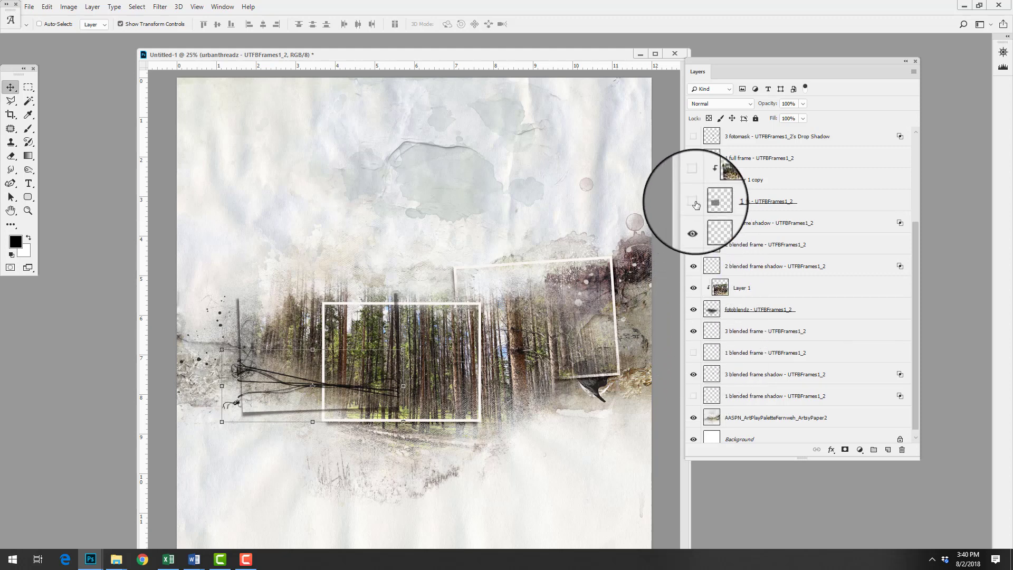
left_click(694, 202)
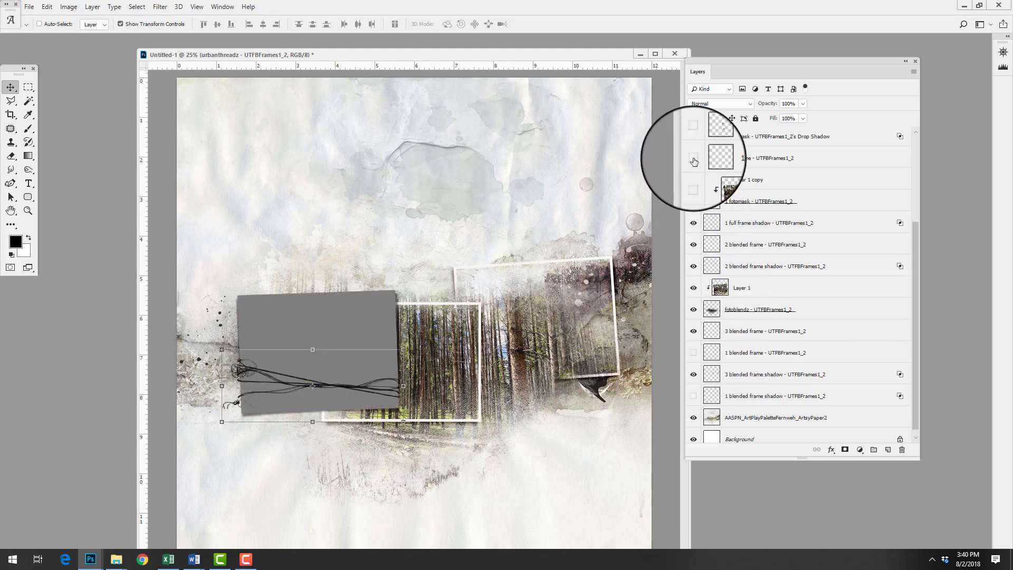
left_click(693, 179)
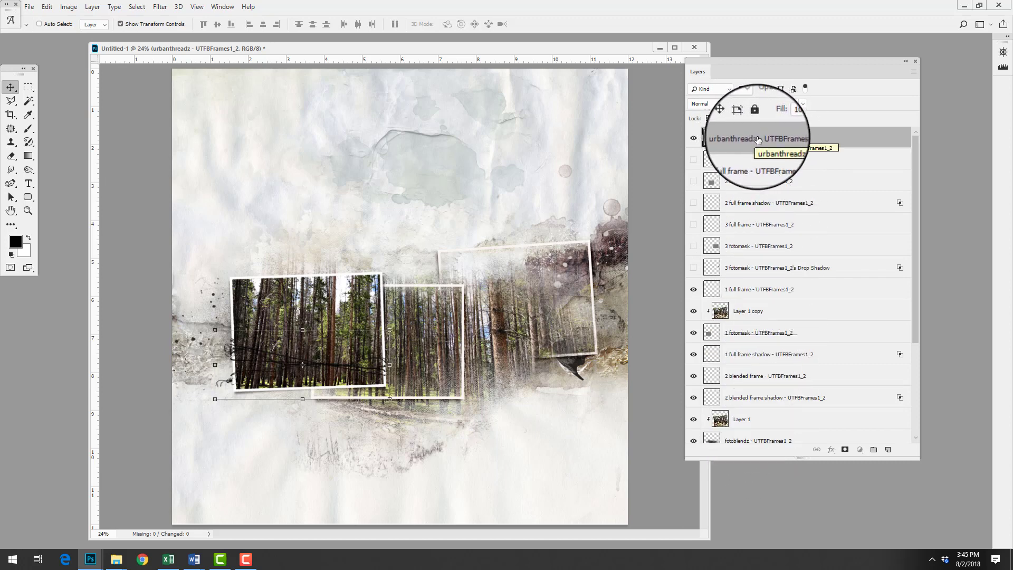
Open AASPN_MultiMediaBranches10_2.psd from folder 2 of MultiMedia Branches No 10 in the ArtPlay Fernweh Collection
left_click(29, 8)
left_click(48, 38)
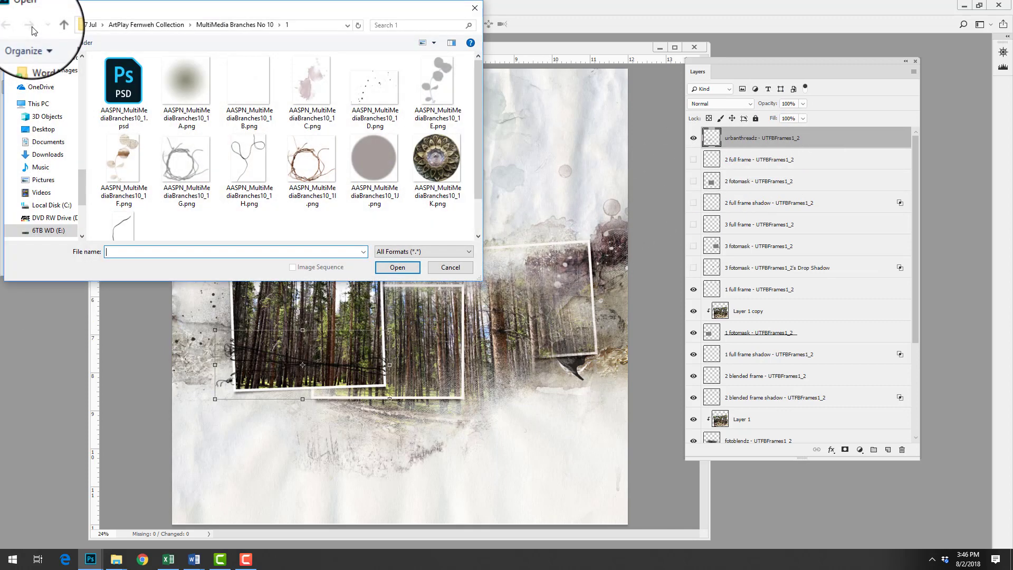
left_click(179, 24)
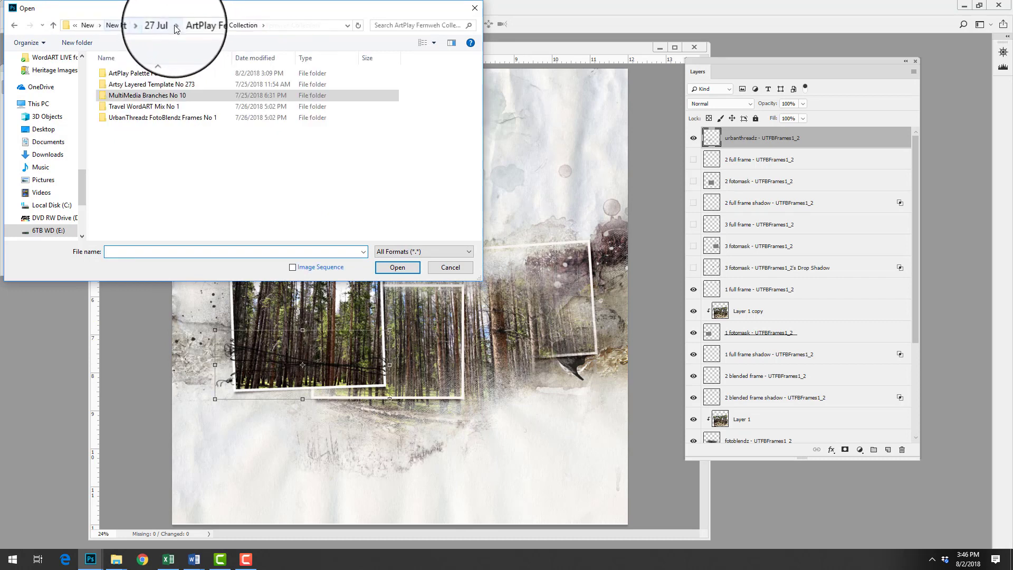
double_click(151, 101)
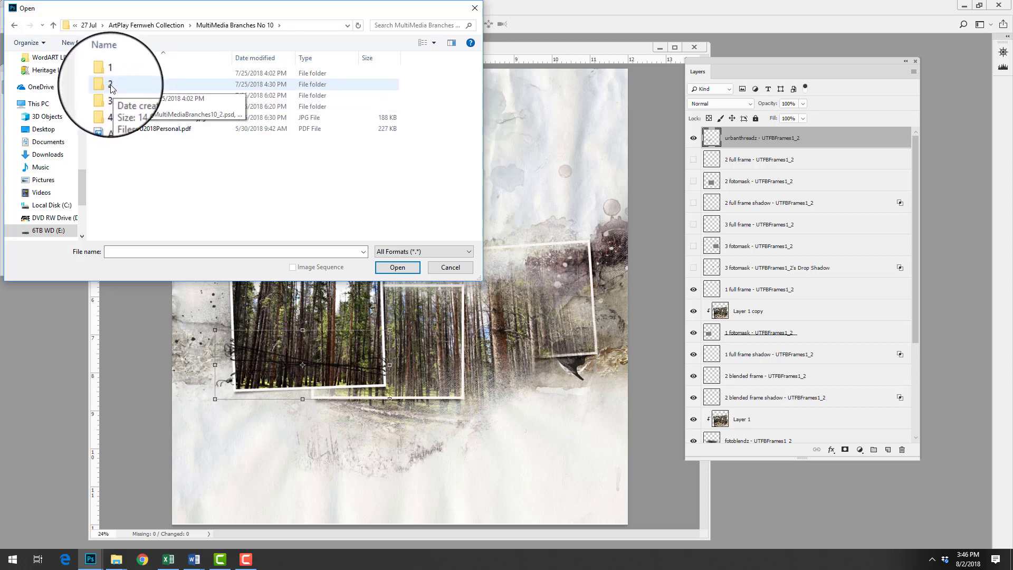
double_click(111, 86)
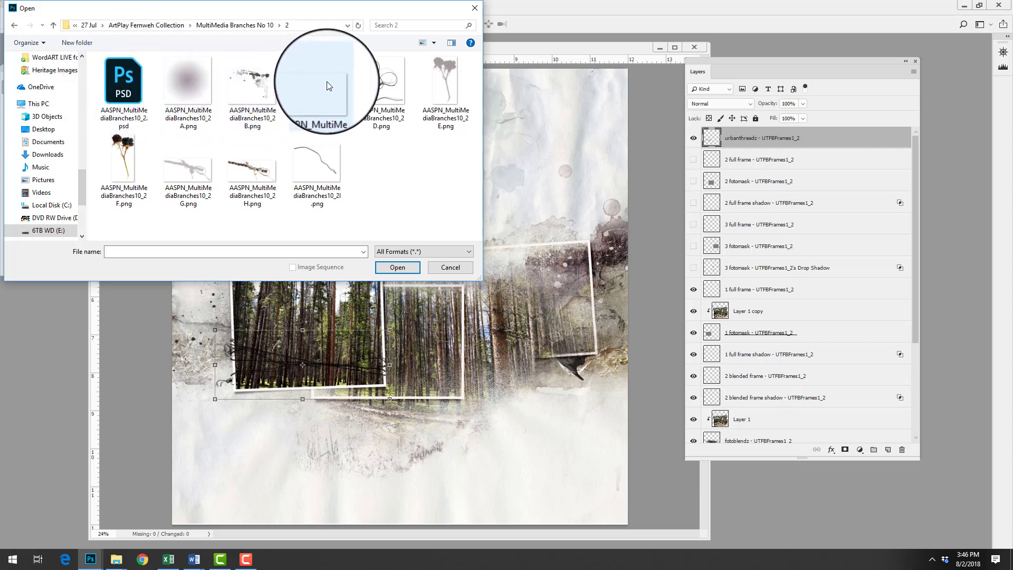
left_click(129, 79)
double_click(129, 79)
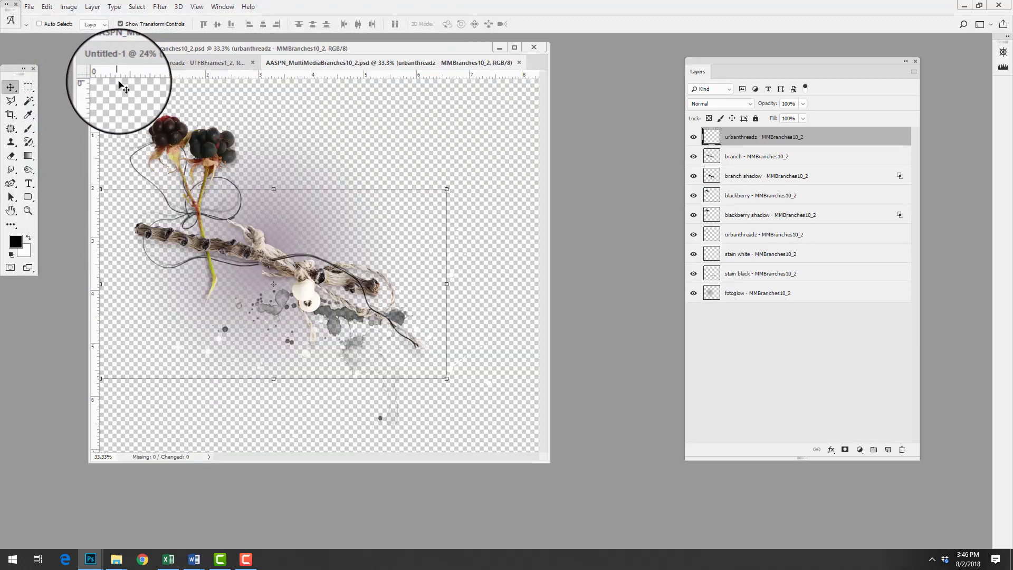
Copy all layers of AASPN_MultiMediaBranches10_2.psd into the Untitled-1 page and place them over the lower part of the photos
left_click_drag(285, 62, 121, 143)
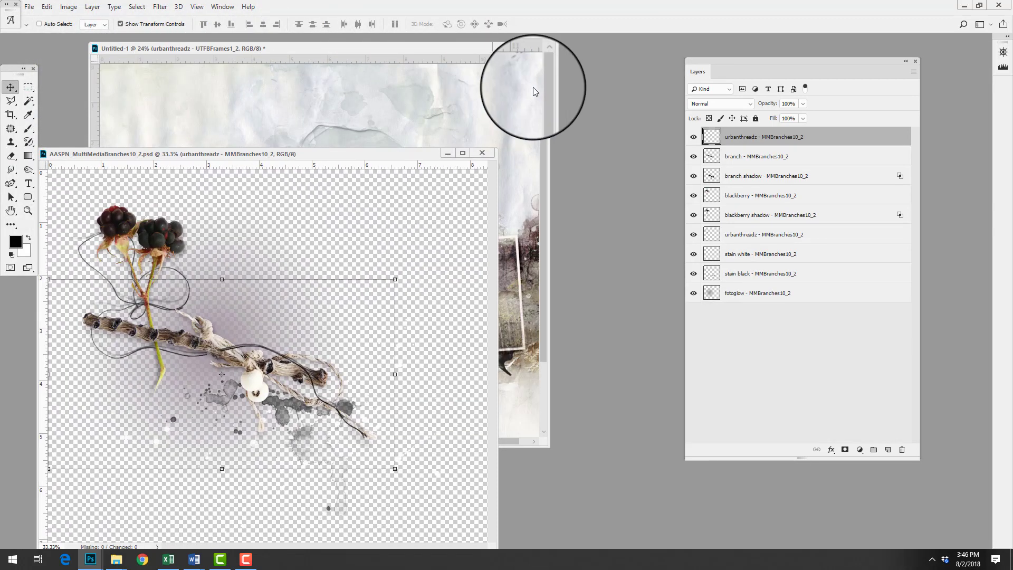
left_click(760, 294, "shift")
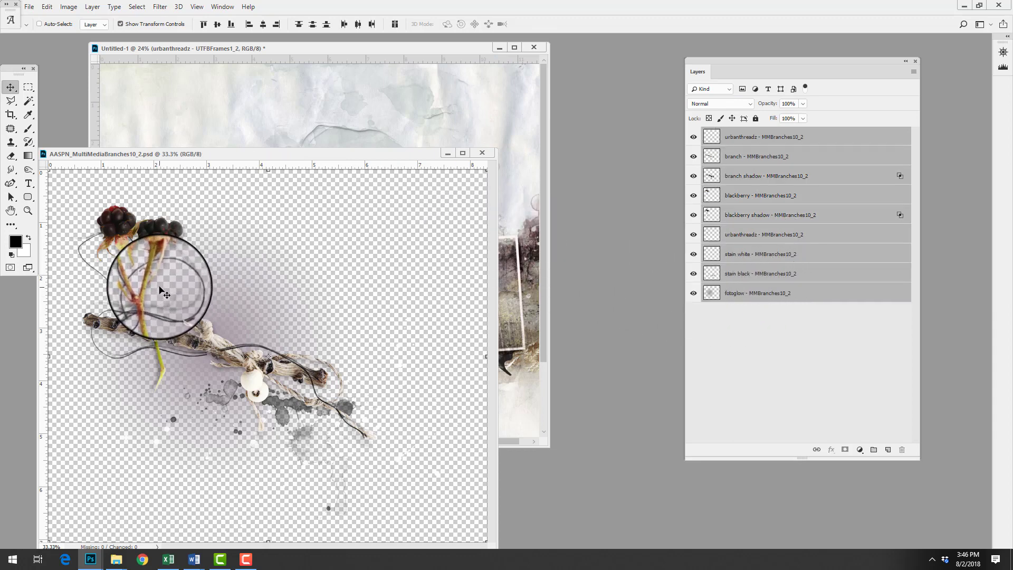
left_click_drag(161, 272, 253, 100)
left_click_drag(309, 143, 352, 360)
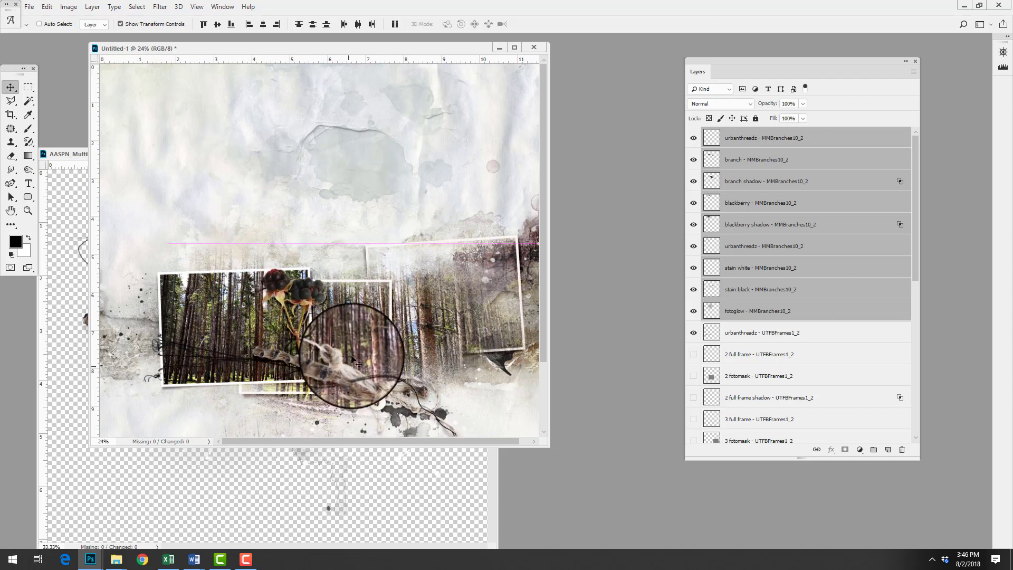
Close the AASPN_MultiMediaBranches10_2 document and fit the whole page inside a wider document window
left_click(196, 7)
left_click(213, 95)
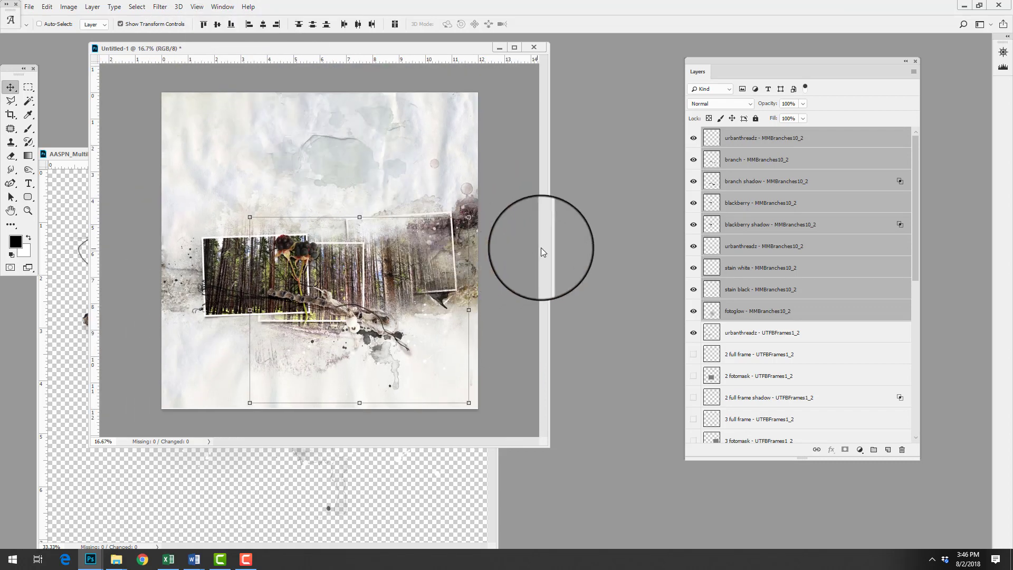
left_click(316, 483)
left_click(482, 153)
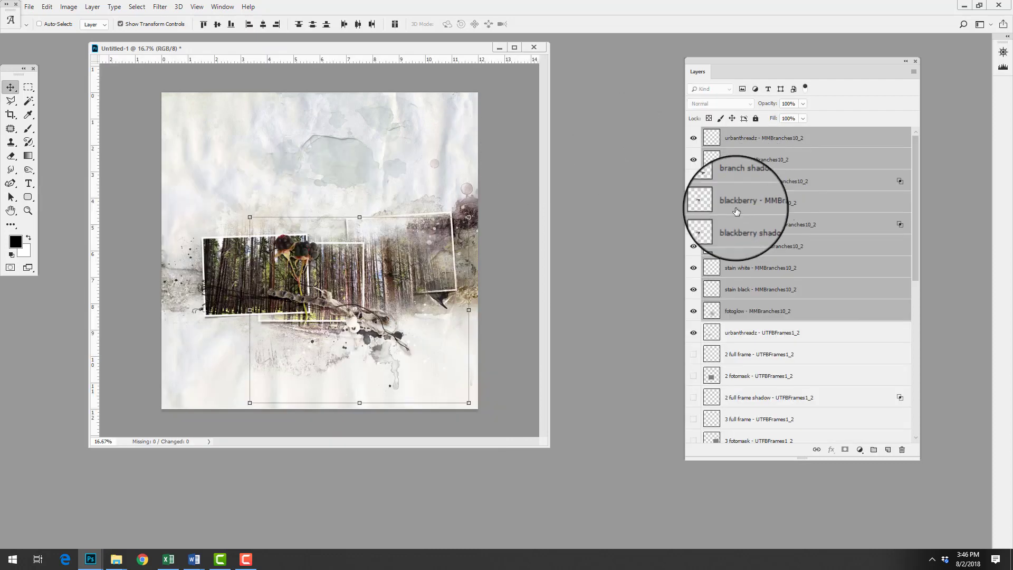
left_click_drag(550, 313, 600, 313)
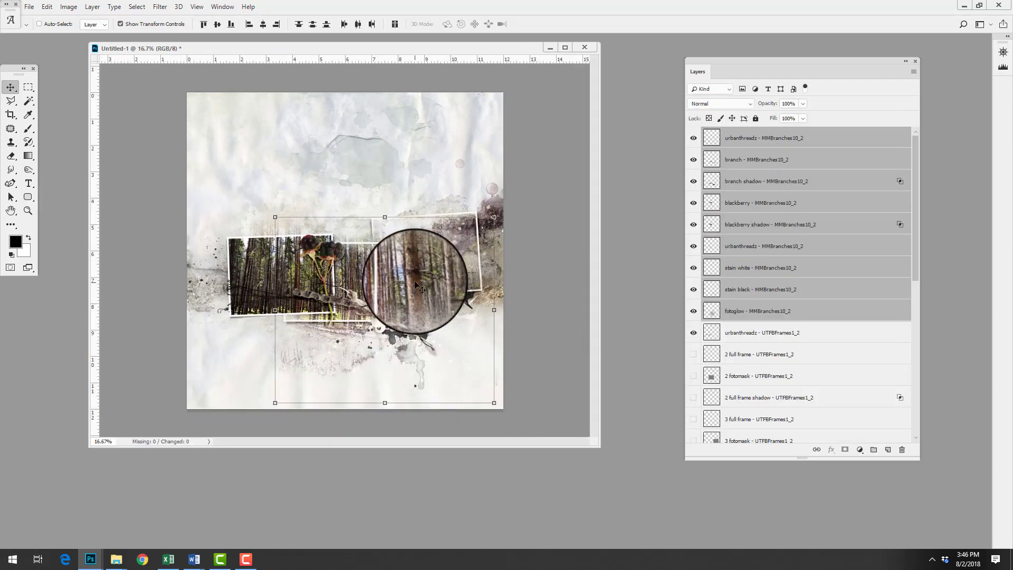
Rotate the branch layers about -7.32 degrees, scale them to 80.97% and place them over the lower left corner of frame 1
left_click_drag(502, 208, 483, 174)
left_click_drag(362, 242, 315, 316)
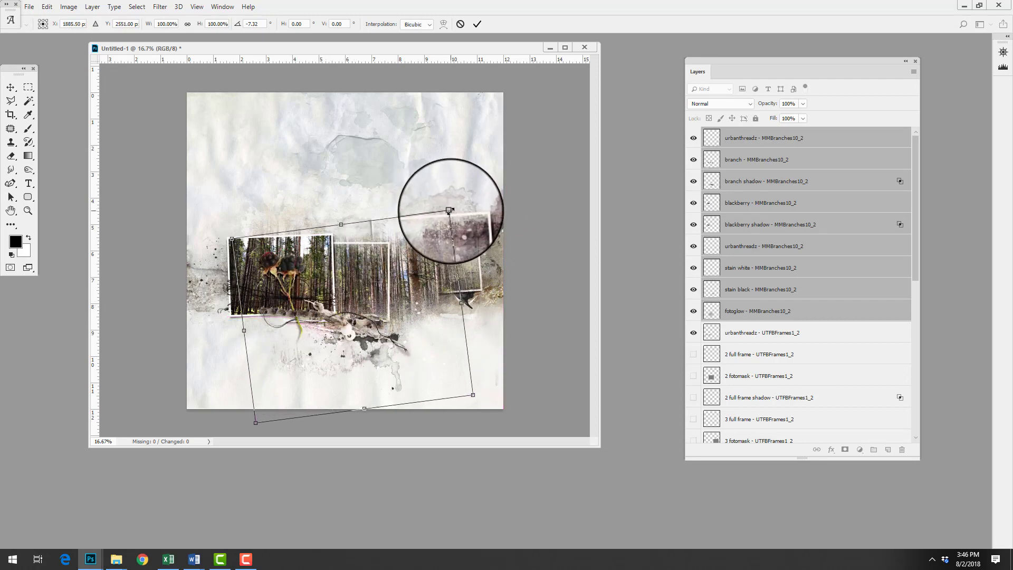
left_click_drag(453, 220, 400, 241)
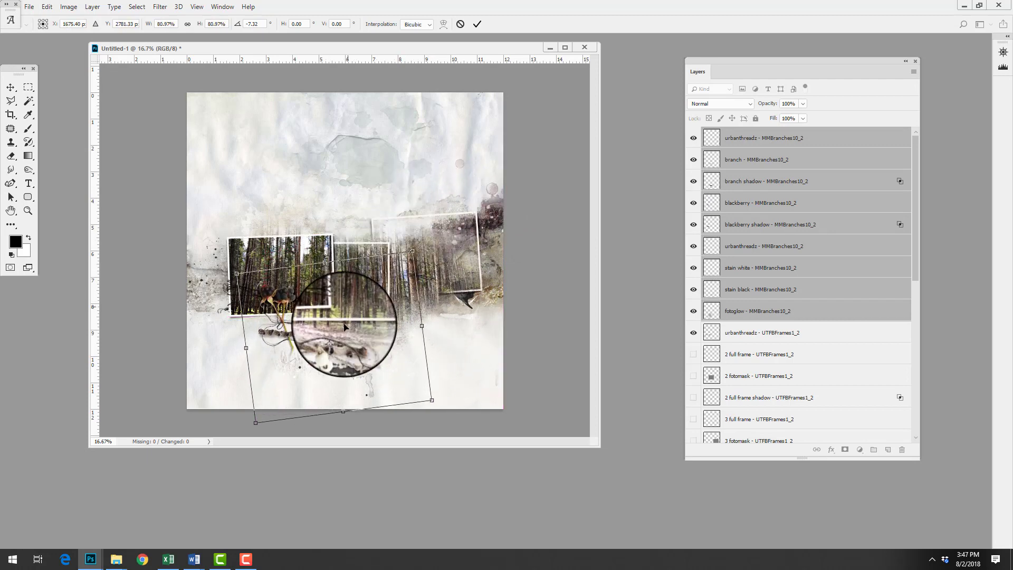
left_click_drag(339, 325, 291, 318)
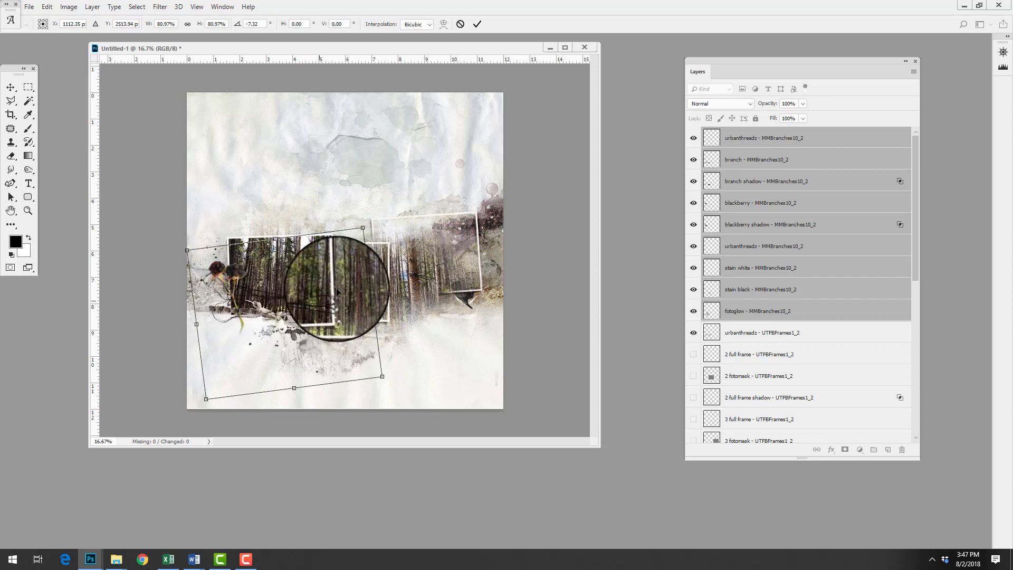
left_click(478, 25)
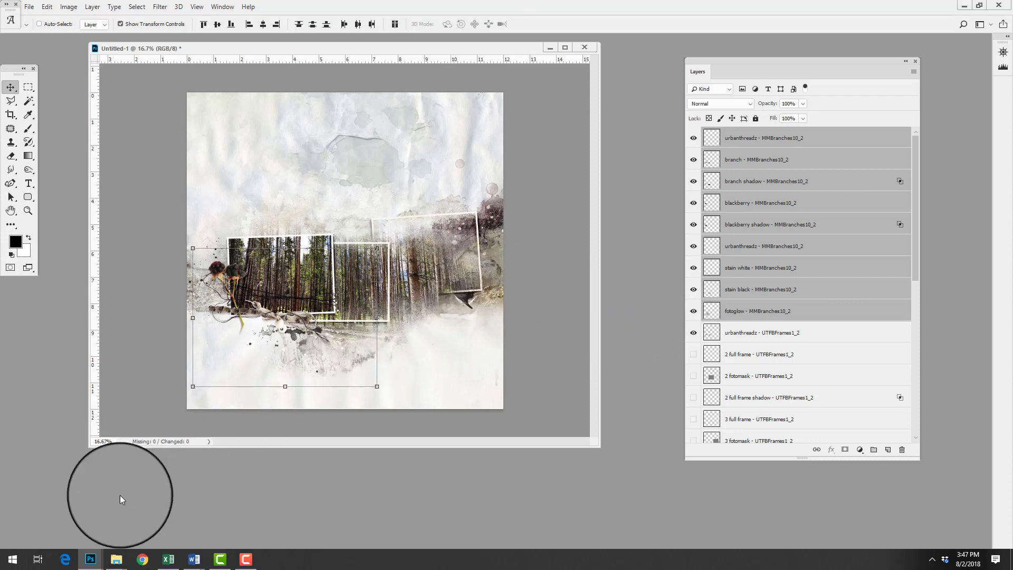
Switch to File Explorer, open the Travel WordART Mix No 1 folder of the ArtPlay Fernweh Collection and widen its file list
mouse_move(119, 563)
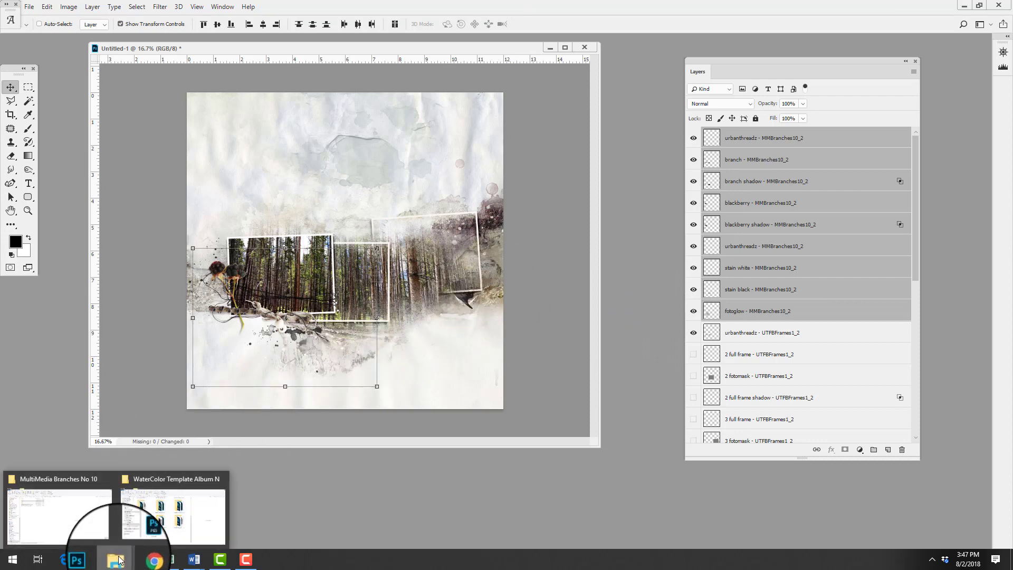
left_click(91, 508)
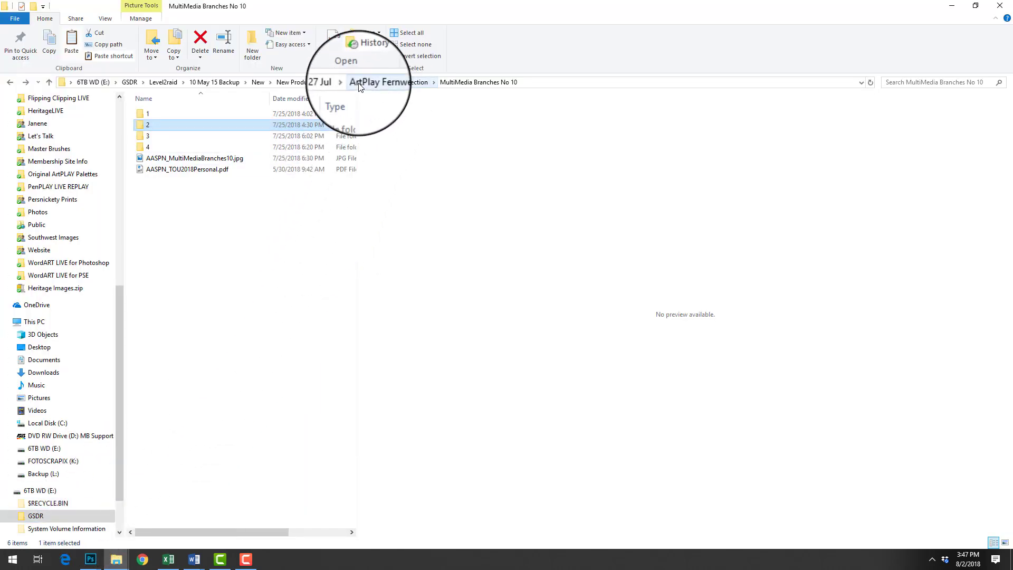
left_click(390, 82)
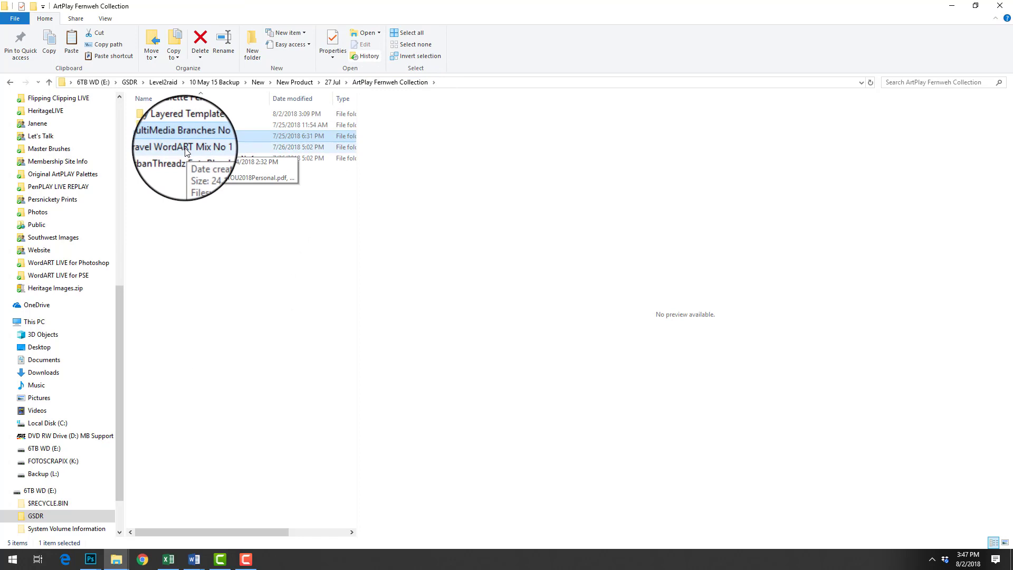
double_click(185, 152)
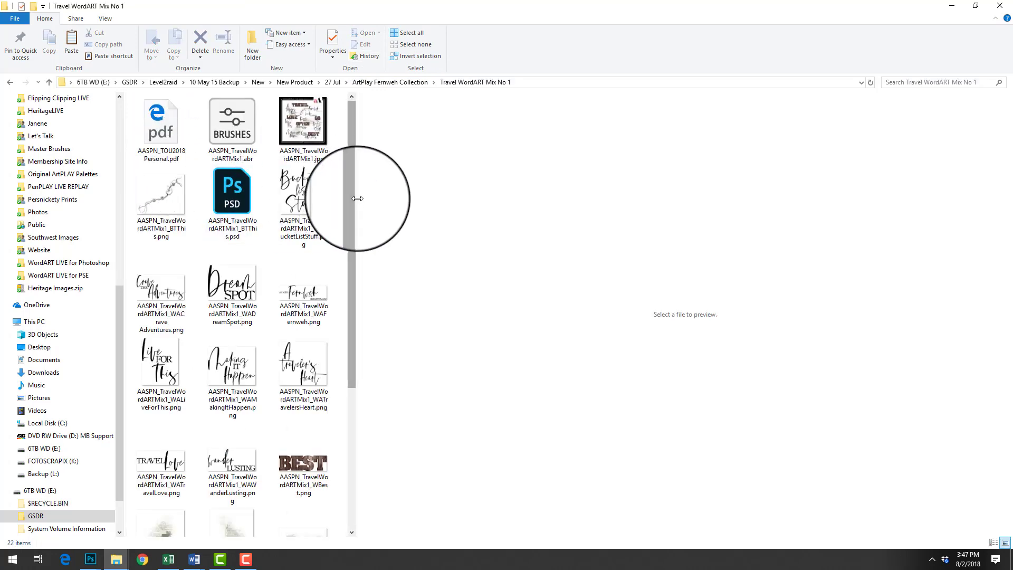
left_click_drag(357, 198, 543, 222)
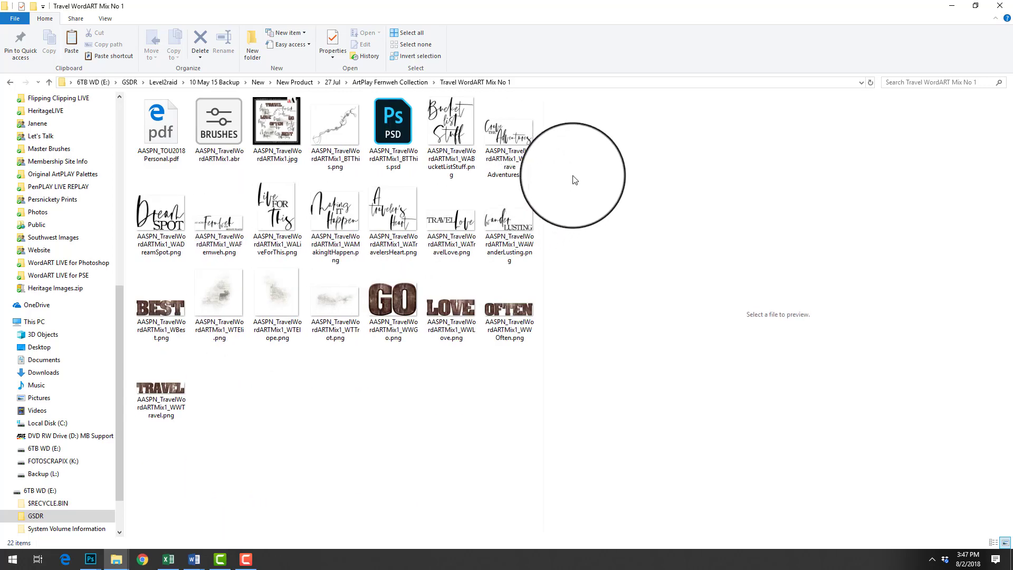
Preview several word art files and open the WADreamSpot, WTElk and WWLove PNG files of AASPN_TravelWordARTMix1 in Photoshop
left_click(446, 122)
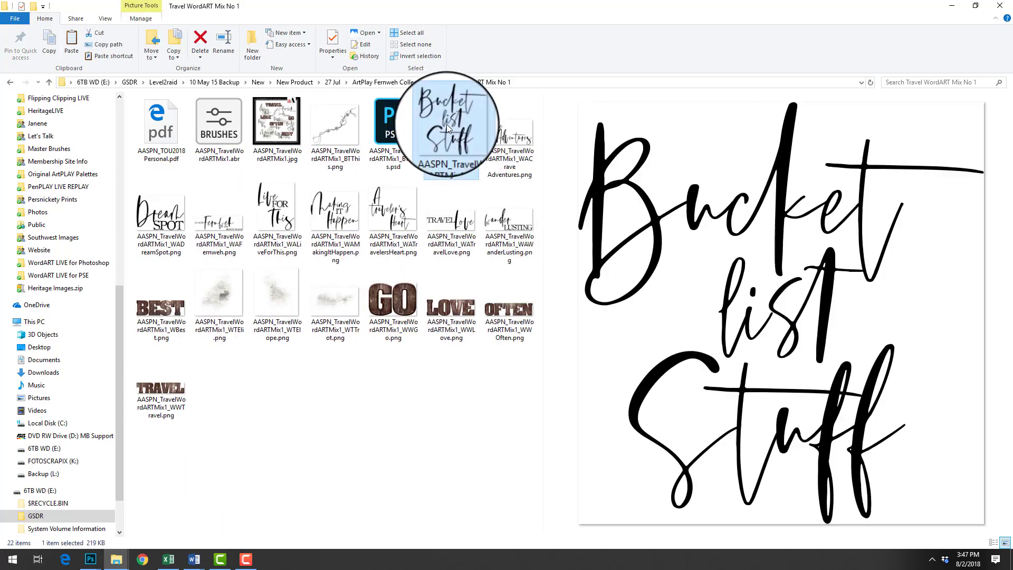
left_click(517, 141)
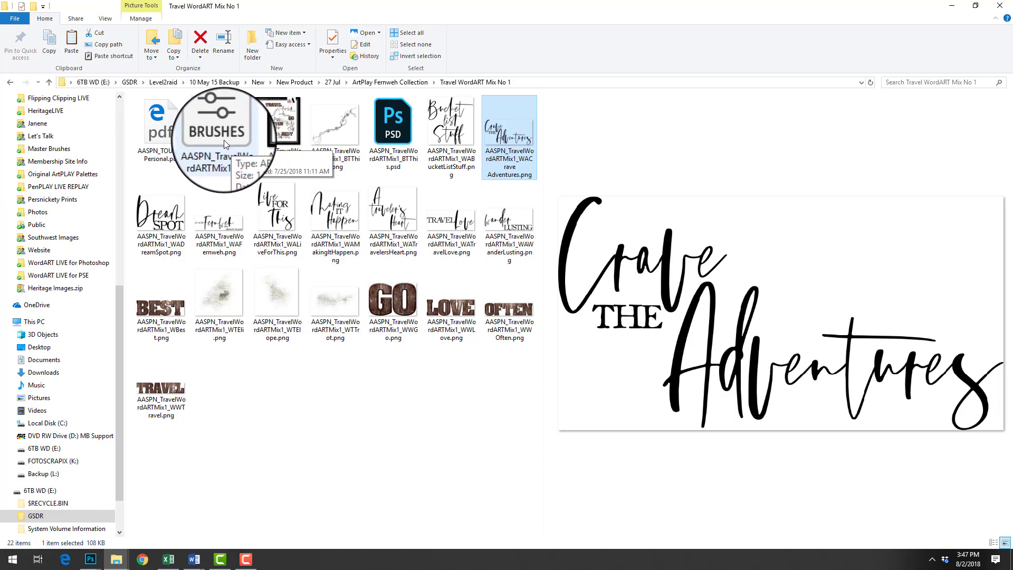
left_click(326, 136)
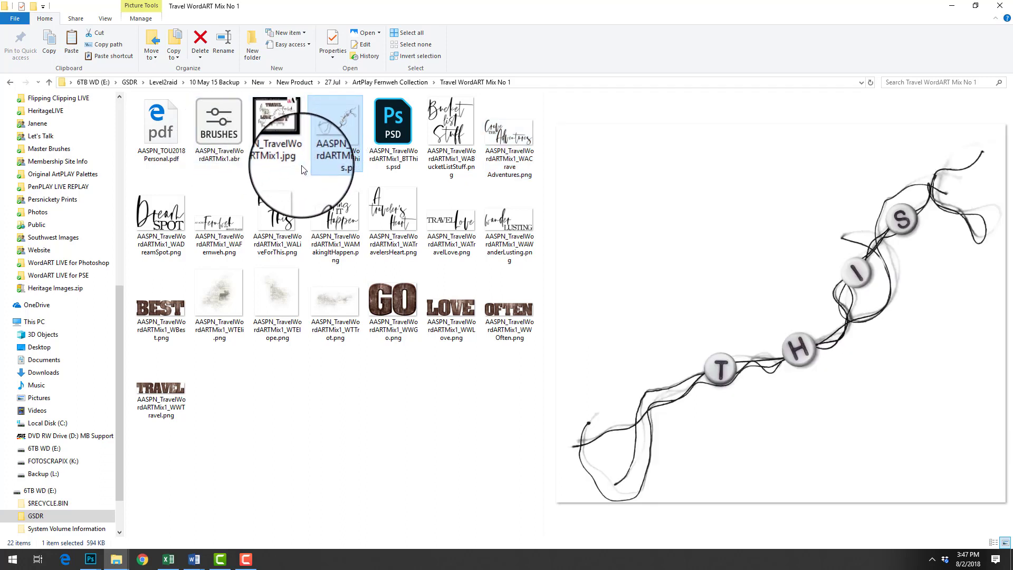
left_click(373, 315)
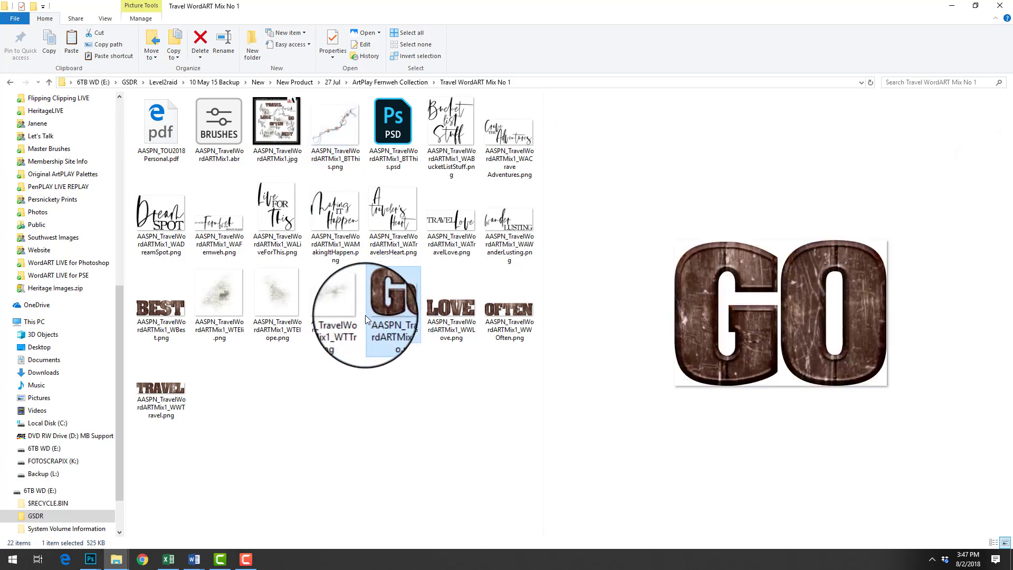
left_click(333, 300)
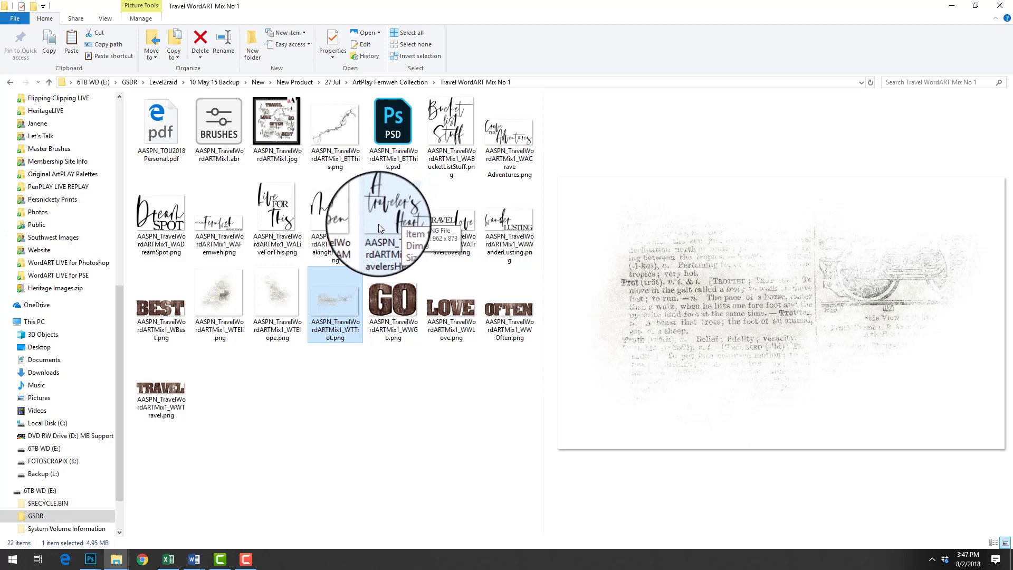
left_click(166, 222)
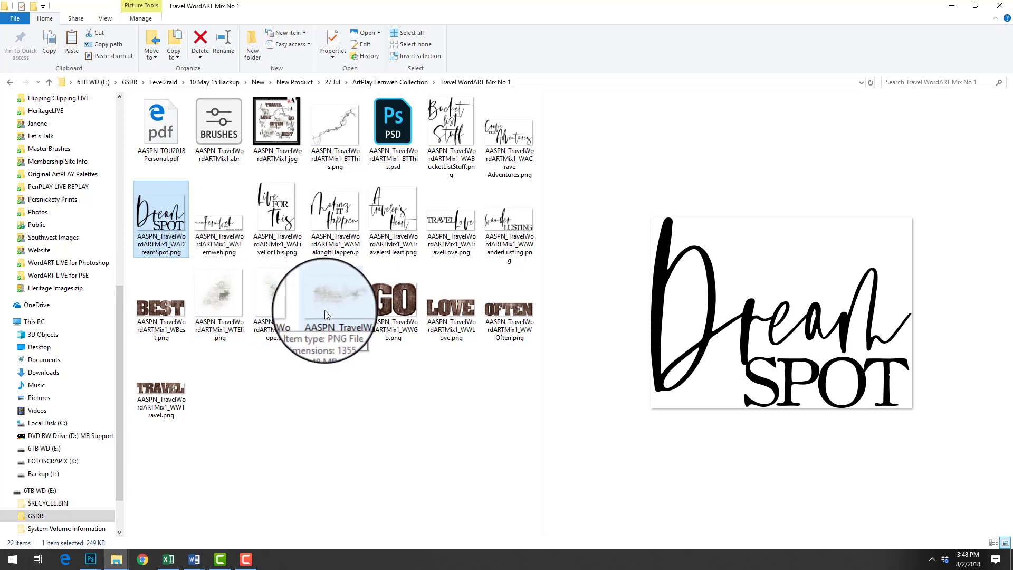
left_click(226, 298, "ctrl")
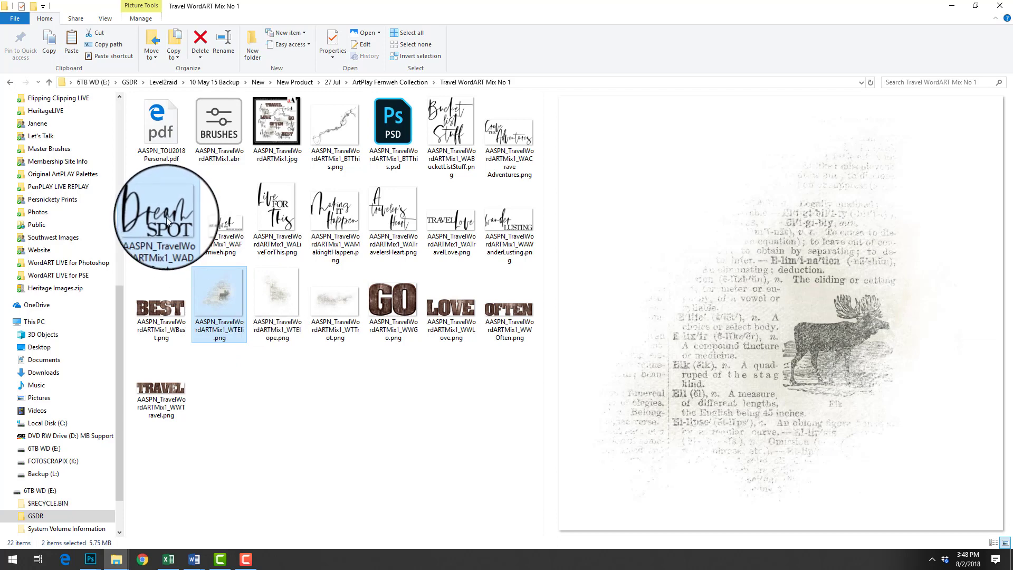
left_click(459, 307, "ctrl")
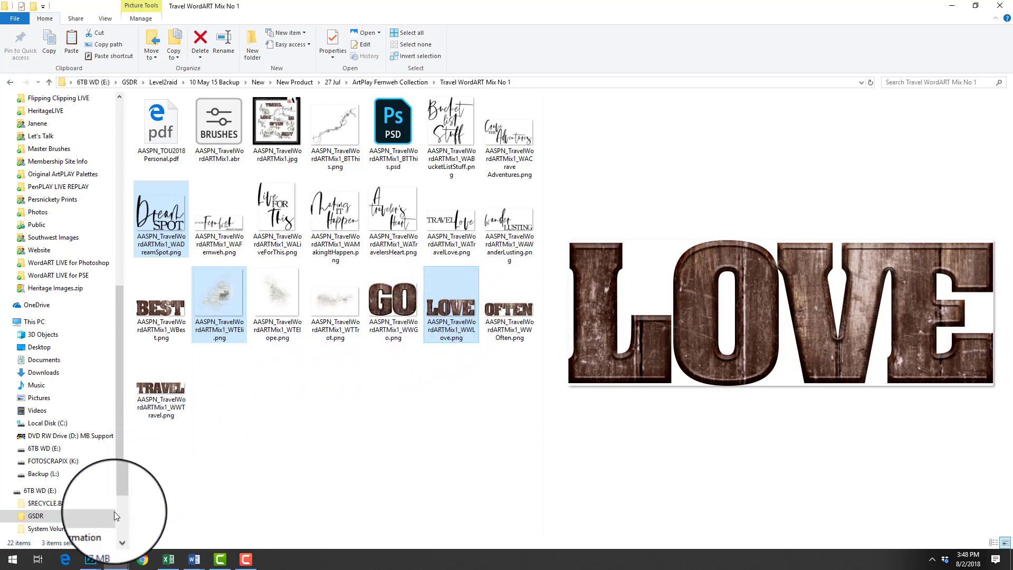
left_click_drag(116, 516, 43, 426)
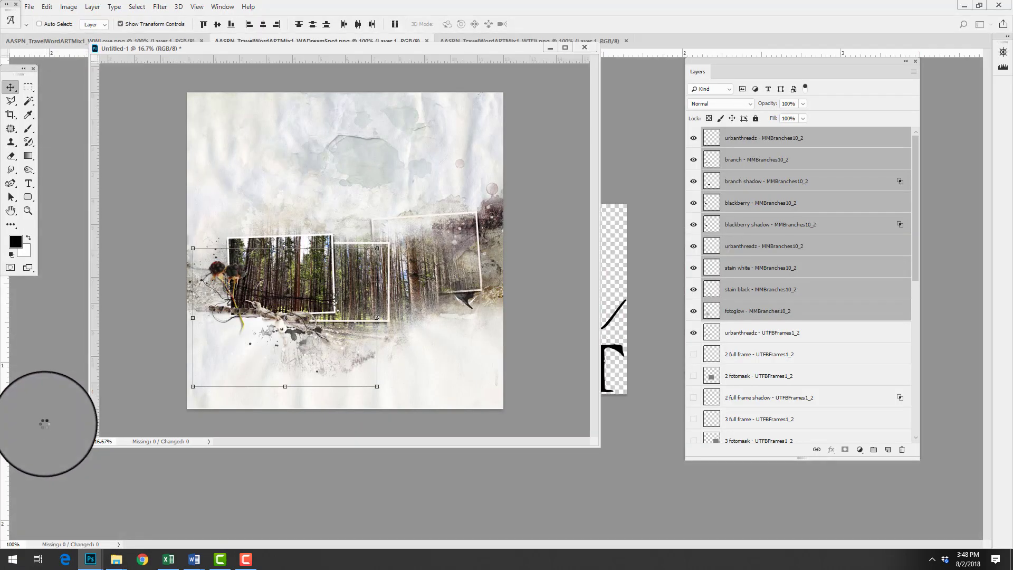
Copy the elk dictionary text from AASPN_TravelWordARTMix1_WTElk.png onto the page, below the blended photo, and close its document
left_click_drag(358, 52, 359, 63)
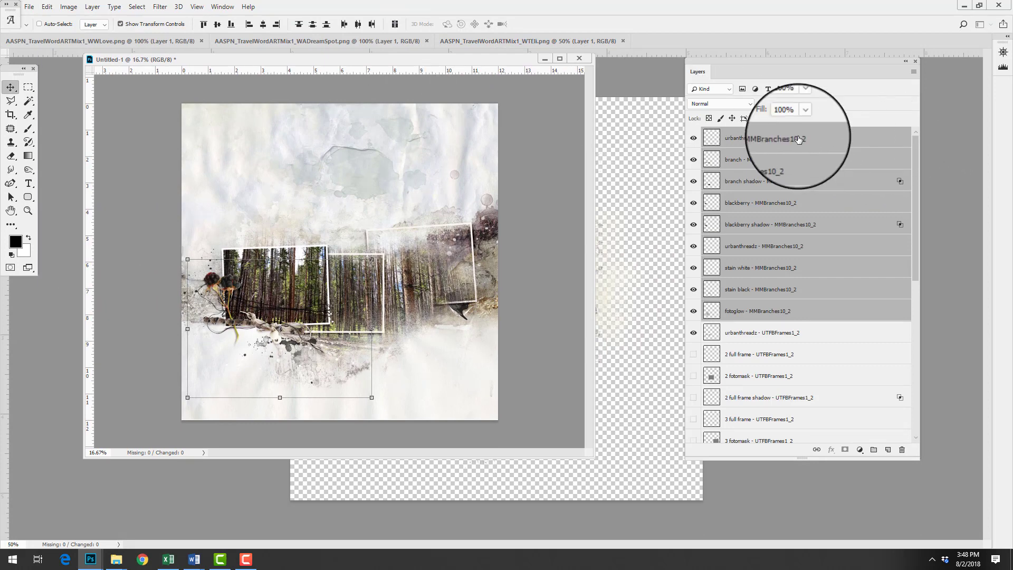
left_click(779, 147)
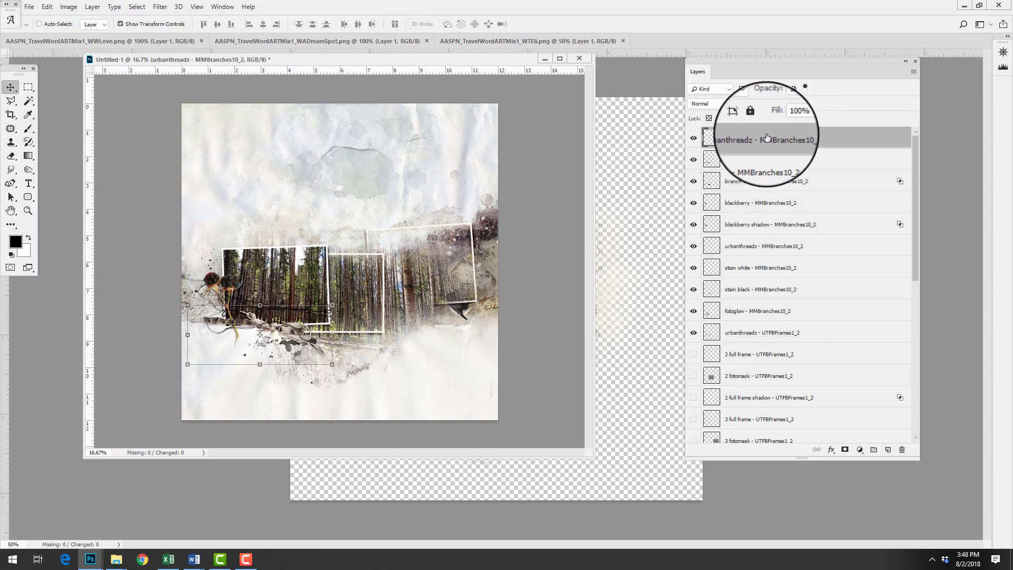
left_click_drag(588, 42, 148, 235)
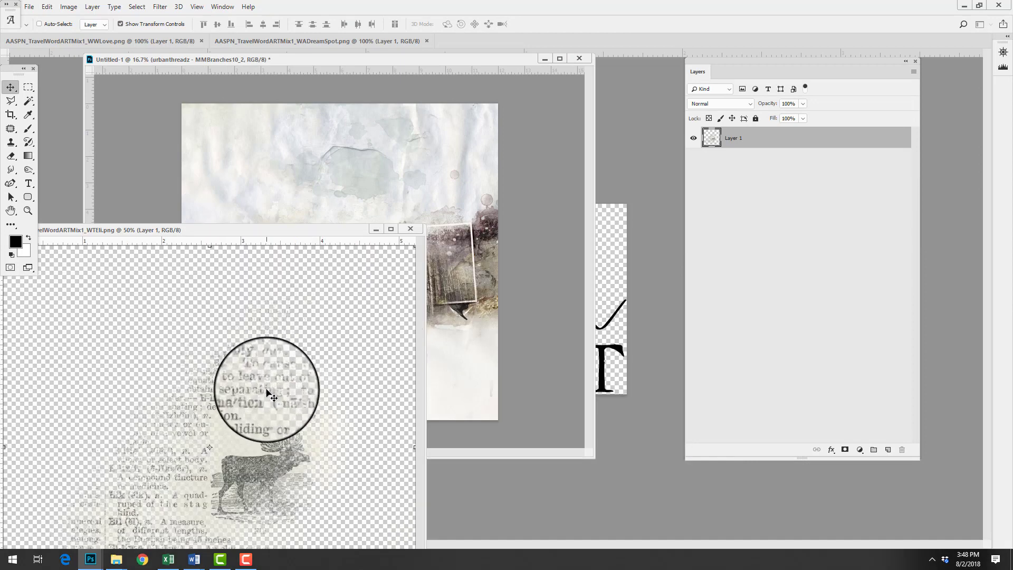
left_click_drag(267, 394, 445, 242)
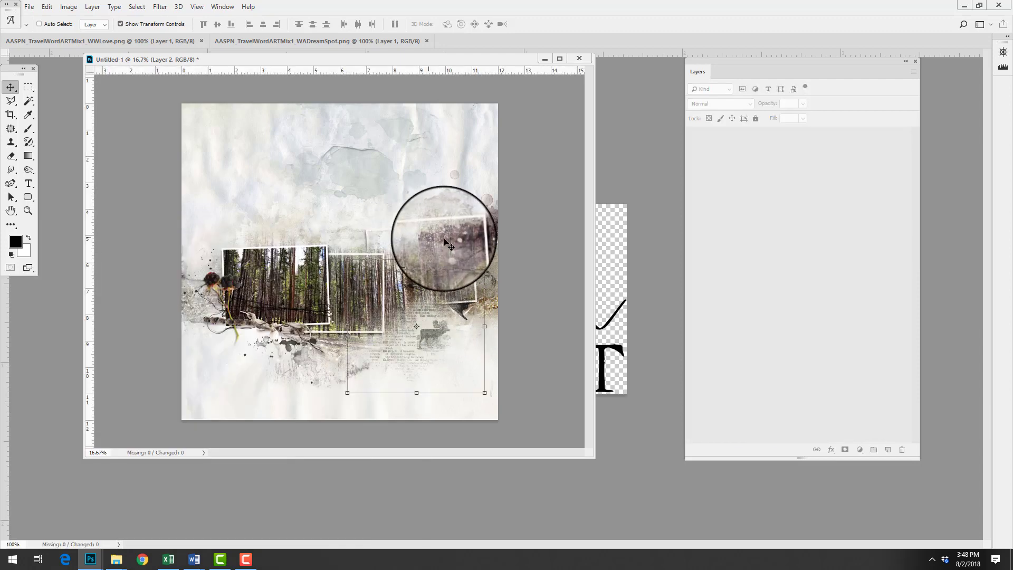
Move the elk text layer, Layer 2, directly beneath the fotoblendz layer in the layer stack
left_click_drag(725, 136, 826, 388)
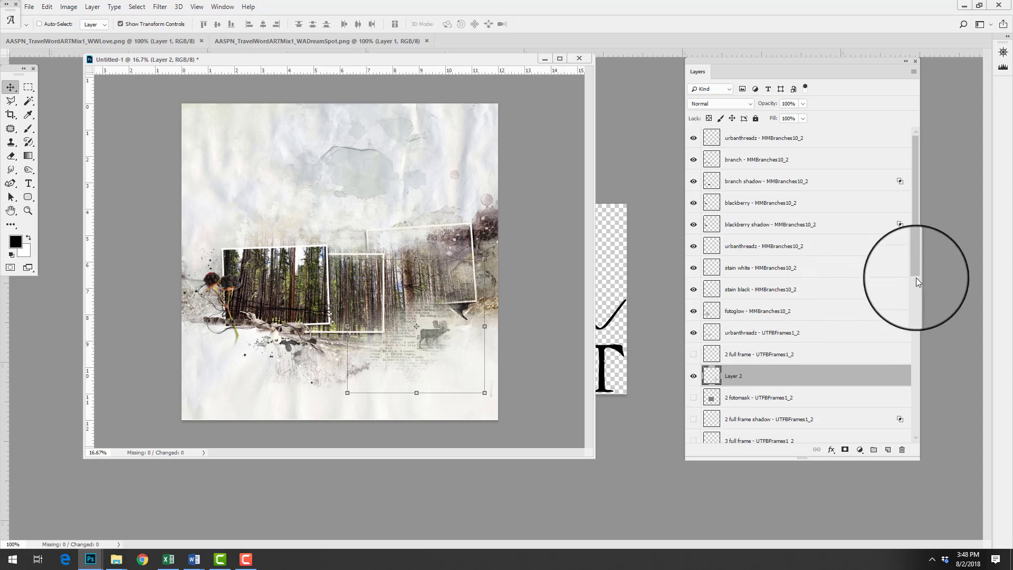
left_click_drag(917, 273, 916, 345)
left_click_drag(735, 213, 736, 372)
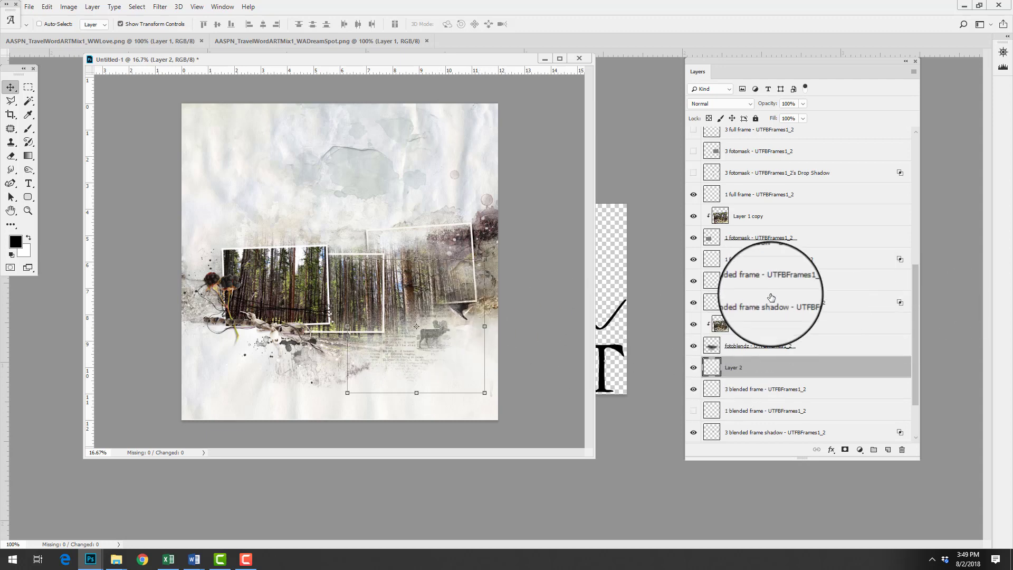
Copy the Dream Spot word art onto the page above the elk text layer and close its document
left_click_drag(375, 46, 169, 227)
left_click_drag(83, 305, 420, 289)
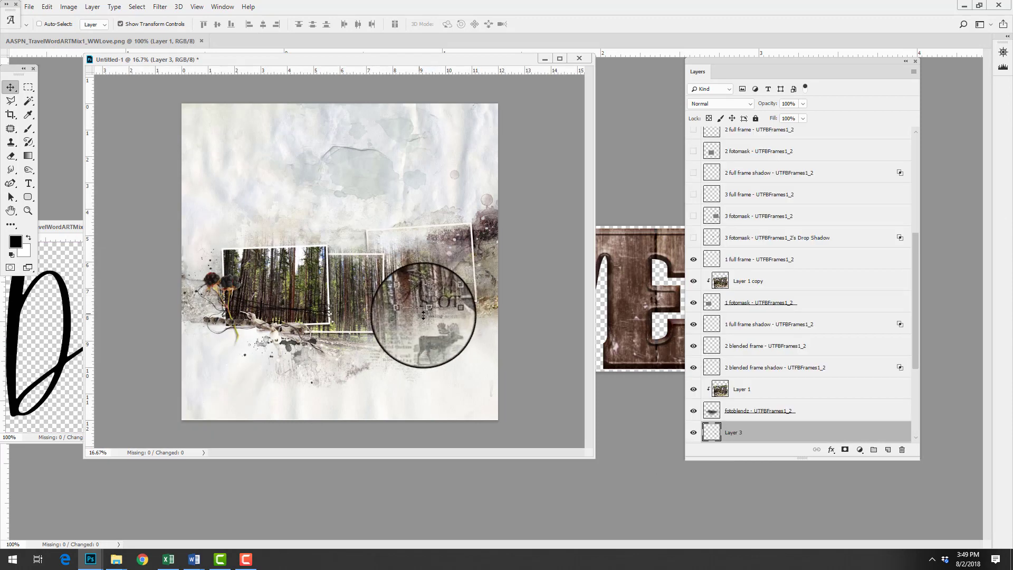
left_click_drag(916, 290, 919, 336)
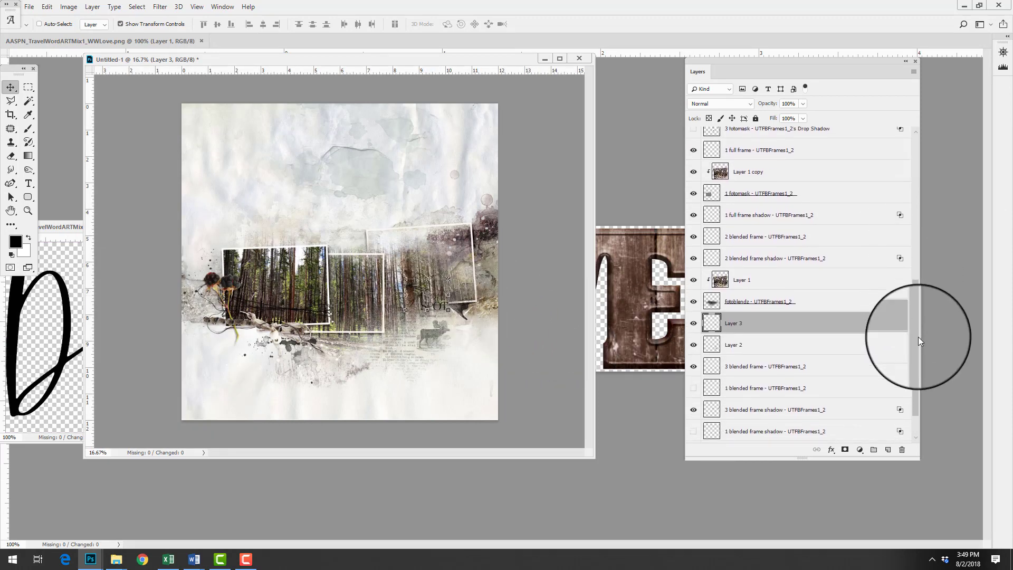
left_click(28, 317)
left_click(266, 228)
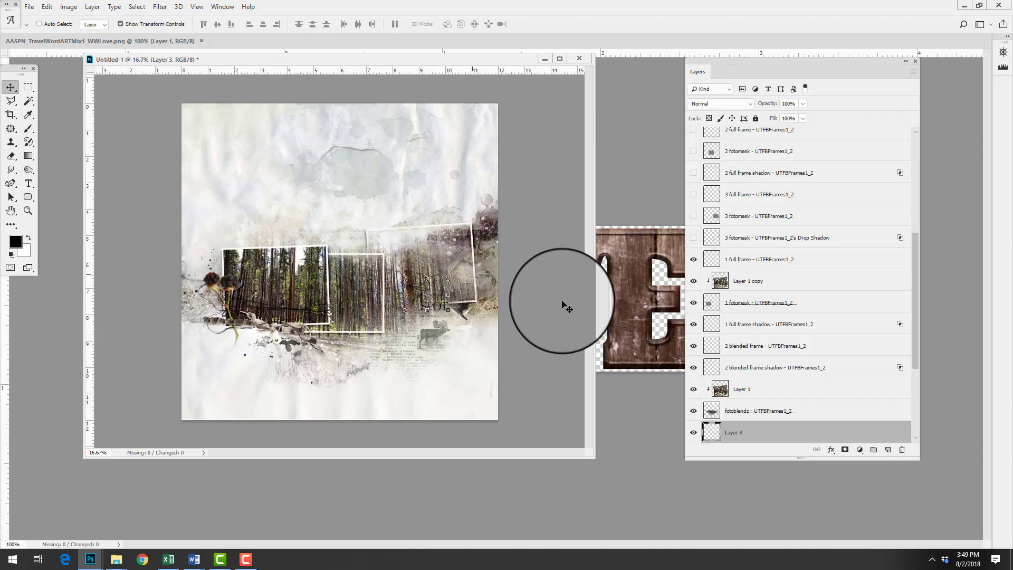
Bring the Dream Spot layer, Layer 3, to the top of the layer stack and move it just below the photos, beside the elk
left_click_drag(758, 432, 742, 132)
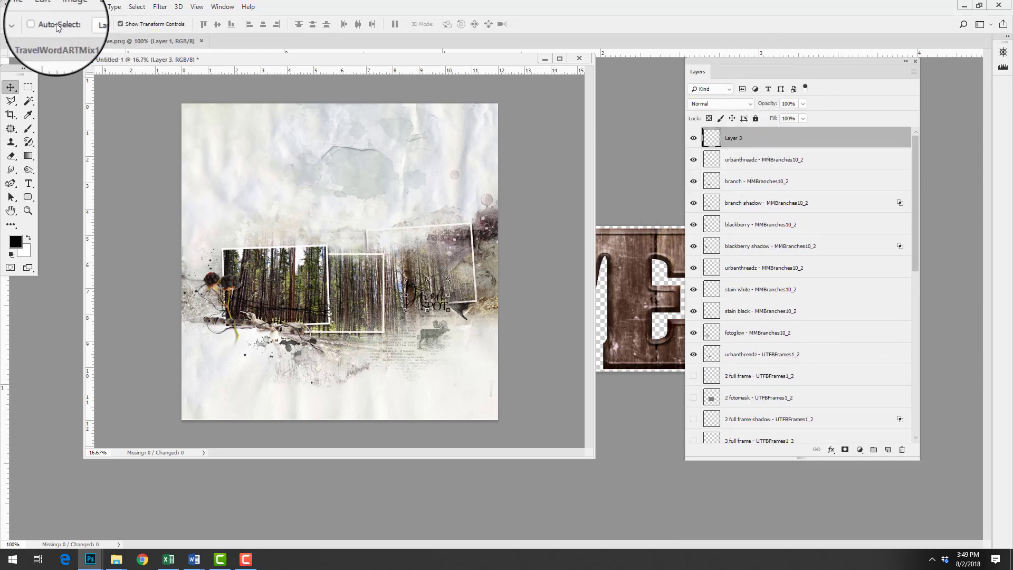
left_click_drag(417, 168, 401, 224)
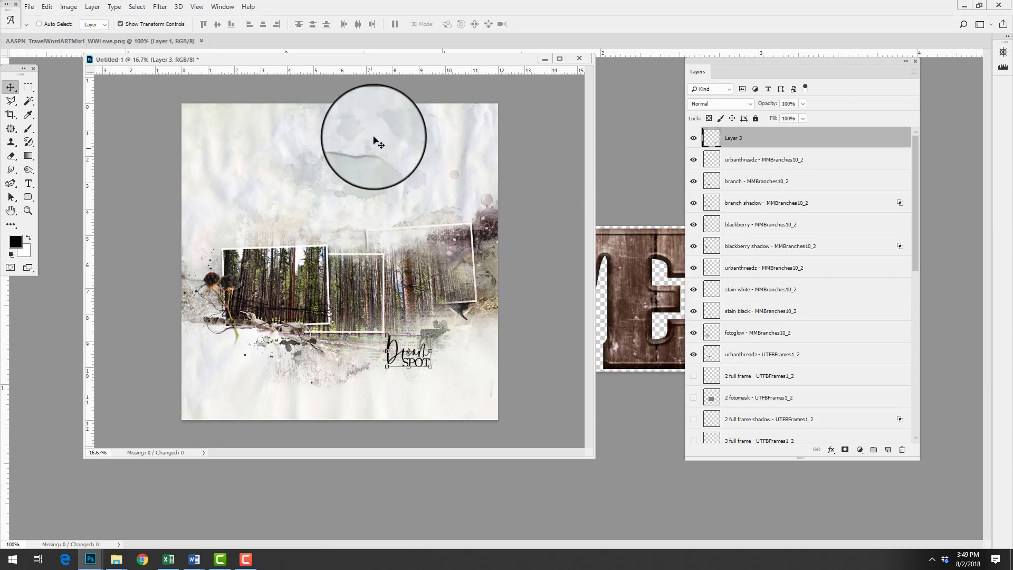
Copy the LOVE word art from AASPN_TravelWordARTMix1_WWLove.png onto the page below the photos and shift the Dream Spot word art right to make room
left_click_drag(183, 41, 94, 225)
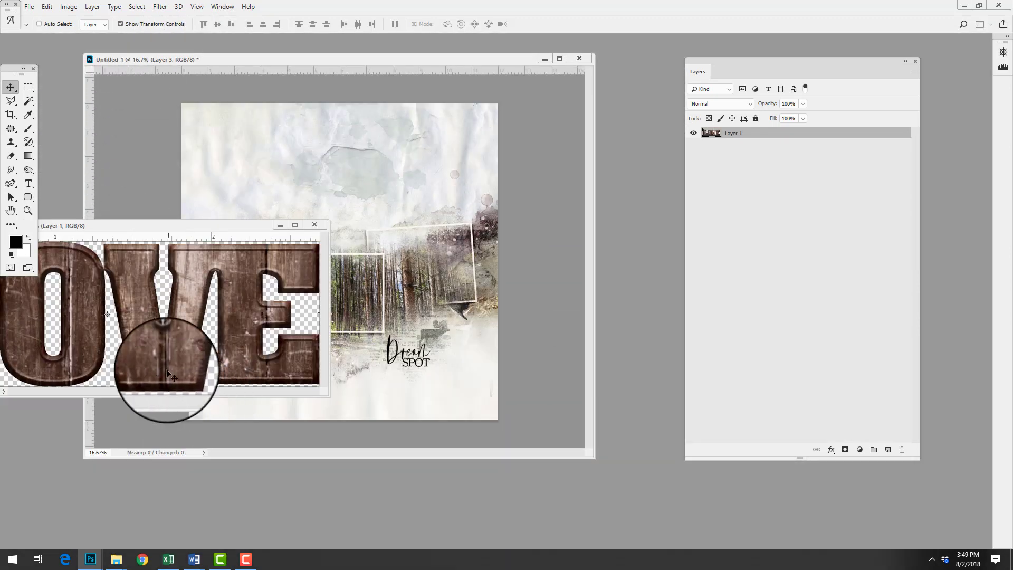
left_click_drag(193, 342, 381, 348)
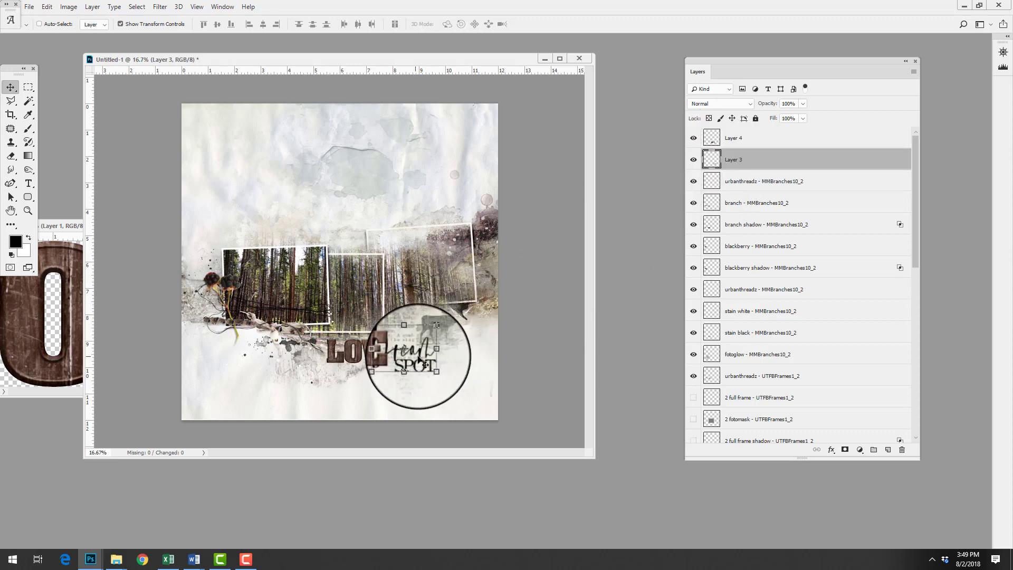
left_click_drag(417, 350, 445, 354)
left_click_drag(376, 354, 379, 354)
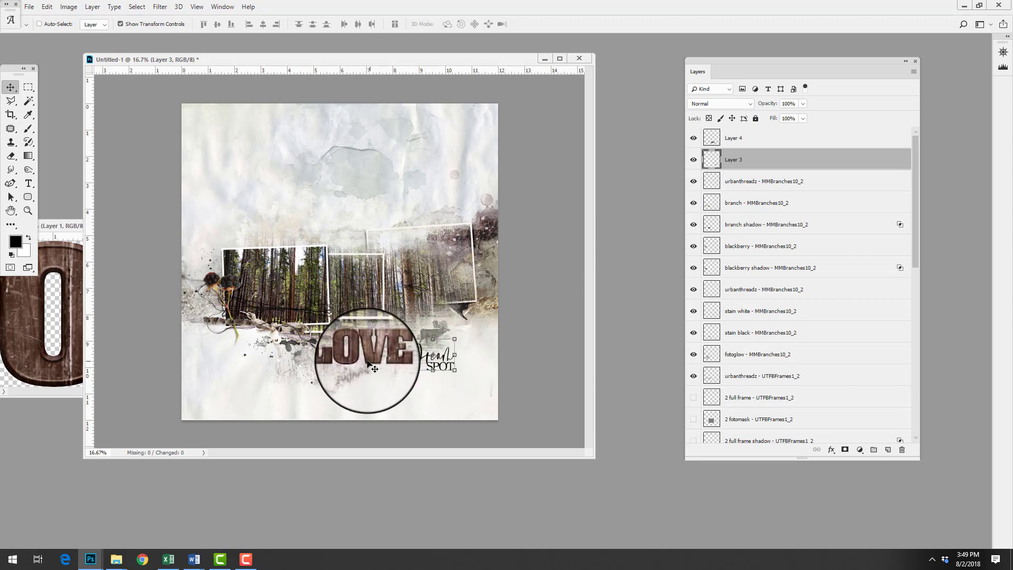
Turn on Auto-Select for the Move tool and place the LOVE word art directly to the left of Dream Spot, below the photos
left_click(39, 24)
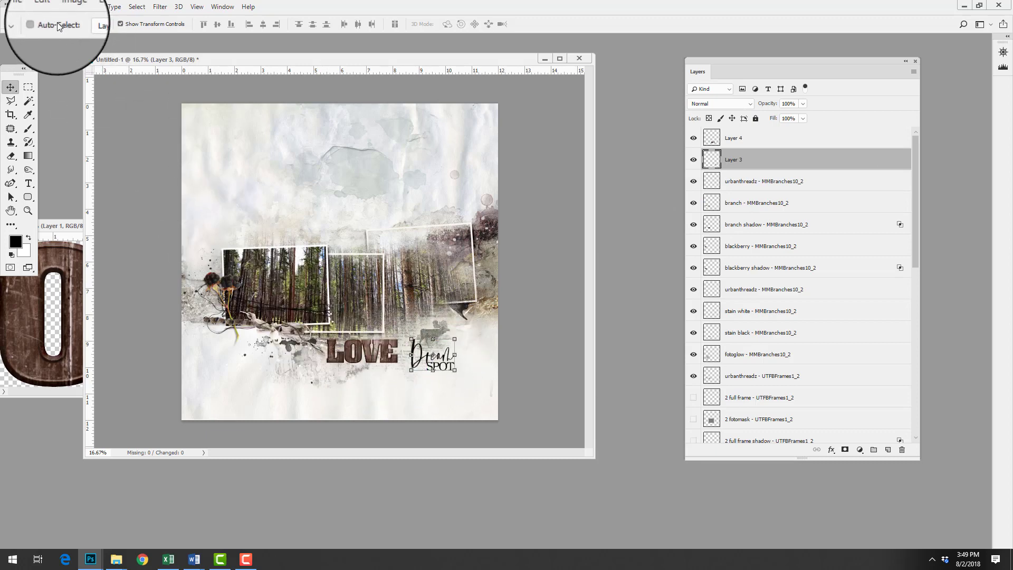
left_click(376, 355)
left_click_drag(385, 356, 395, 353)
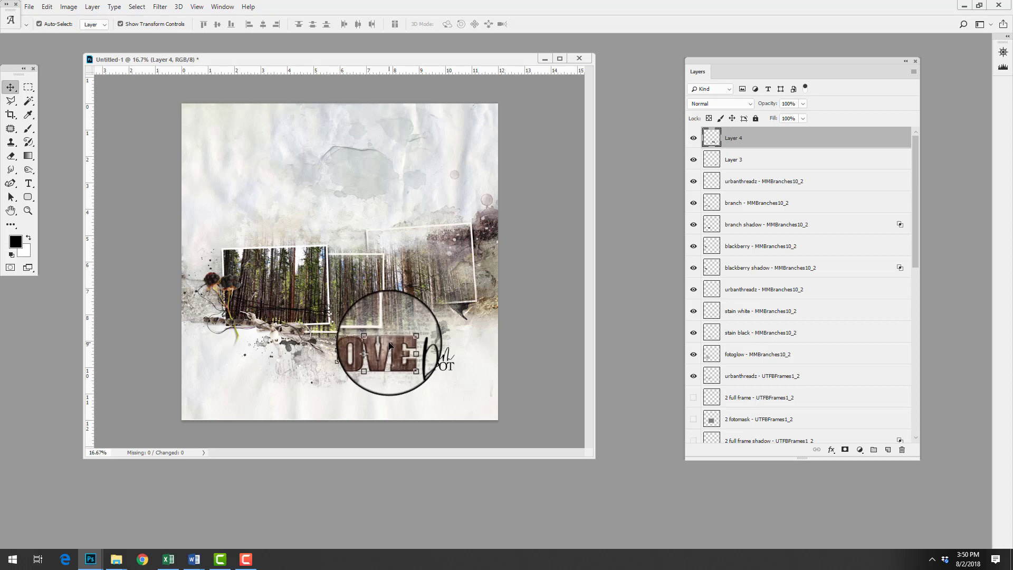
left_click_drag(390, 345, 374, 364)
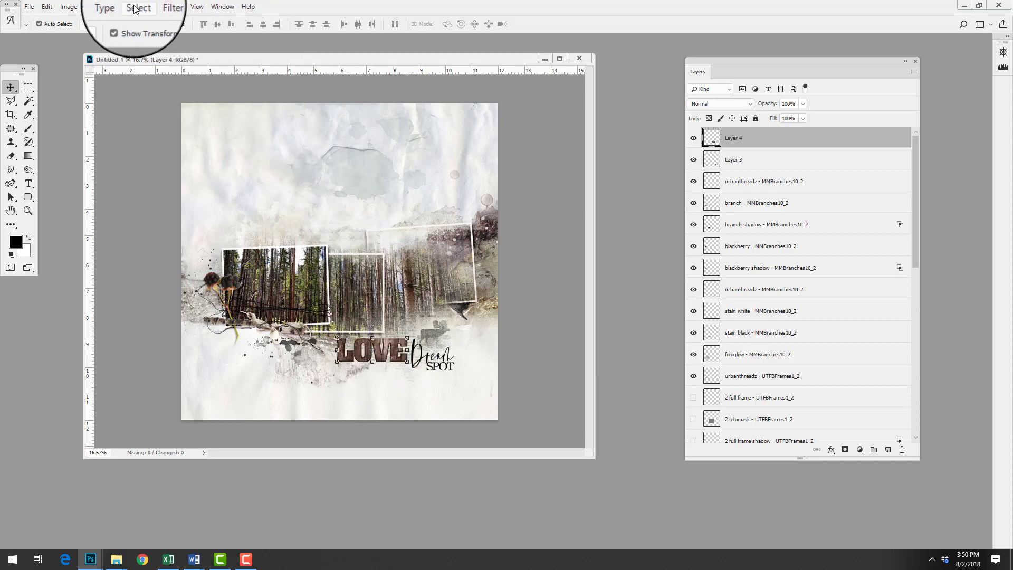
Add a Drop Shadow layer style to the LOVE layer with 42% opacity, 7 px distance and 7 px size
left_click(93, 7)
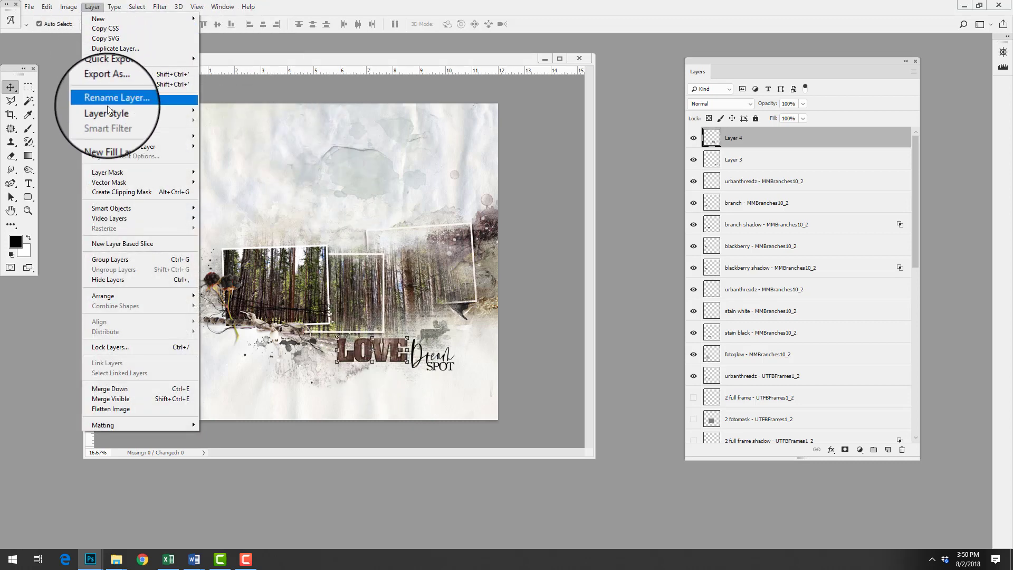
mouse_move(111, 111)
left_click(219, 217)
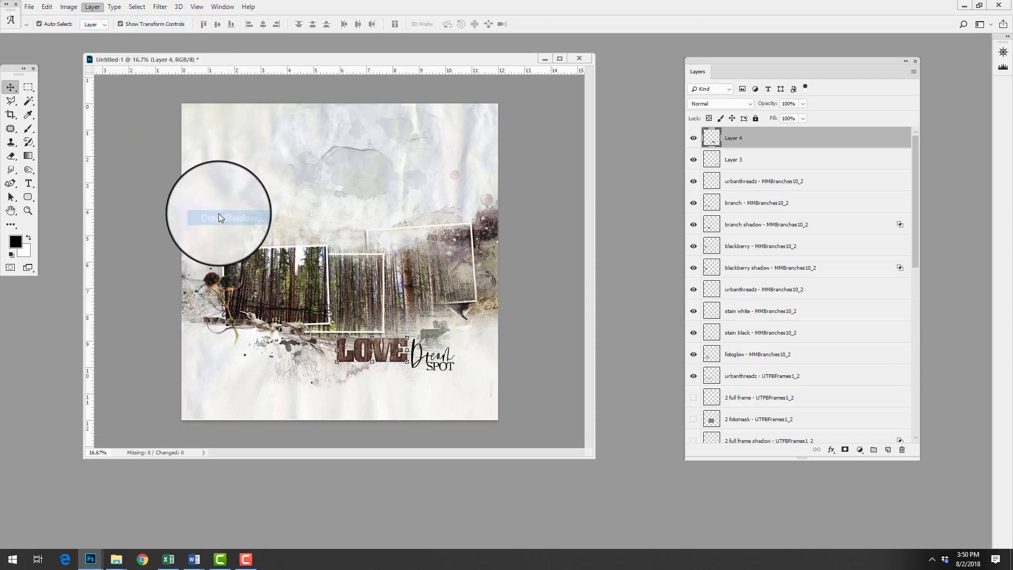
key("Tab")
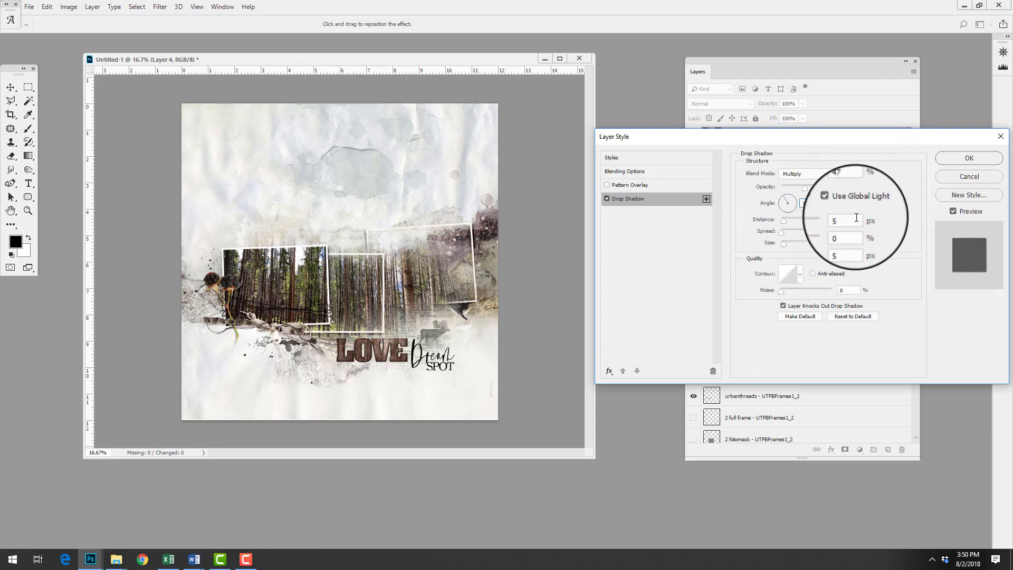
left_click_drag(851, 221, 746, 271)
type("77")
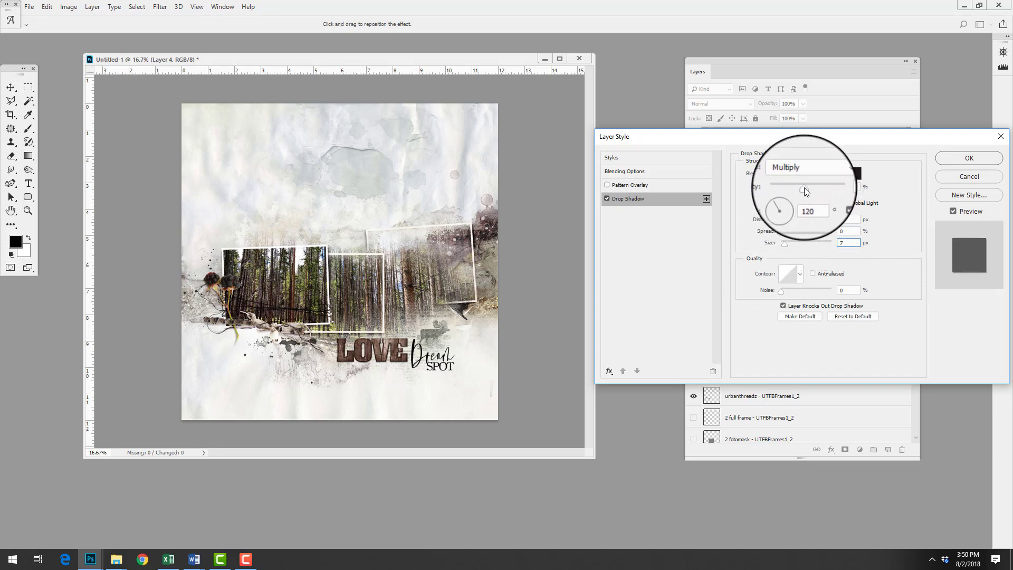
left_click(845, 186)
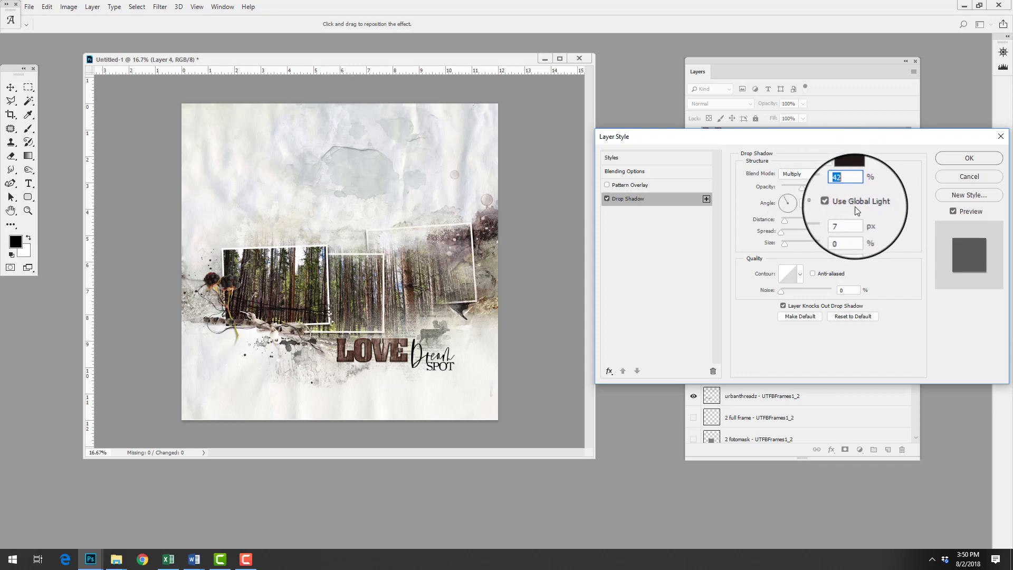
left_click(958, 157)
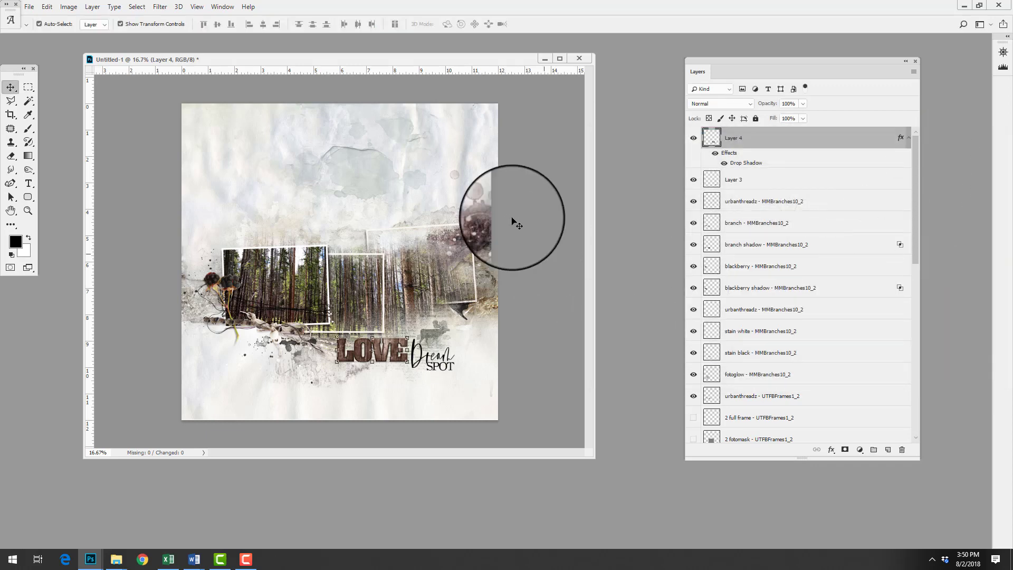
Zoom the page to 25% and enlarge its document window to view the whole layout
left_click_drag(494, 56, 495, 80)
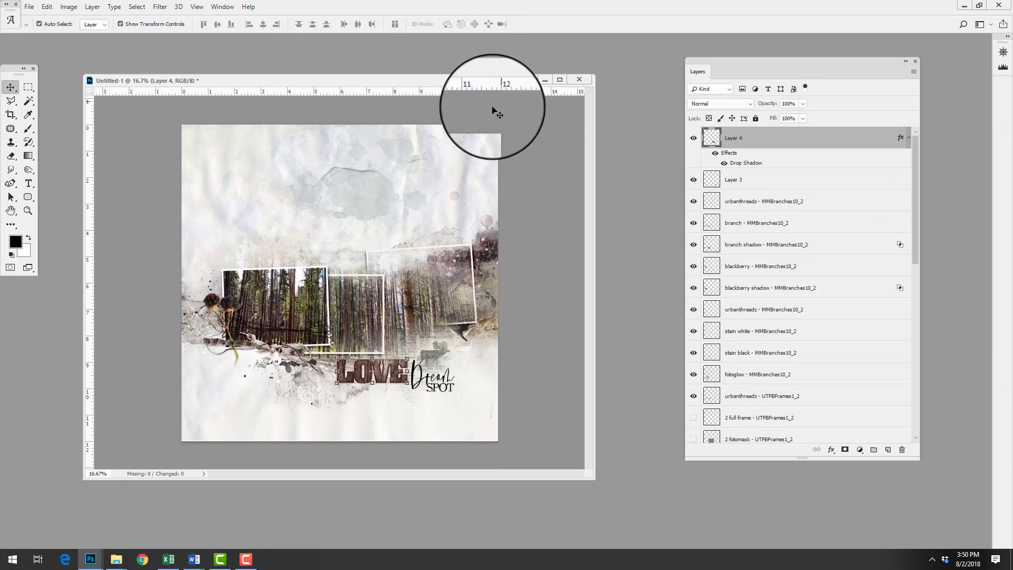
left_click(196, 6)
left_click(214, 85)
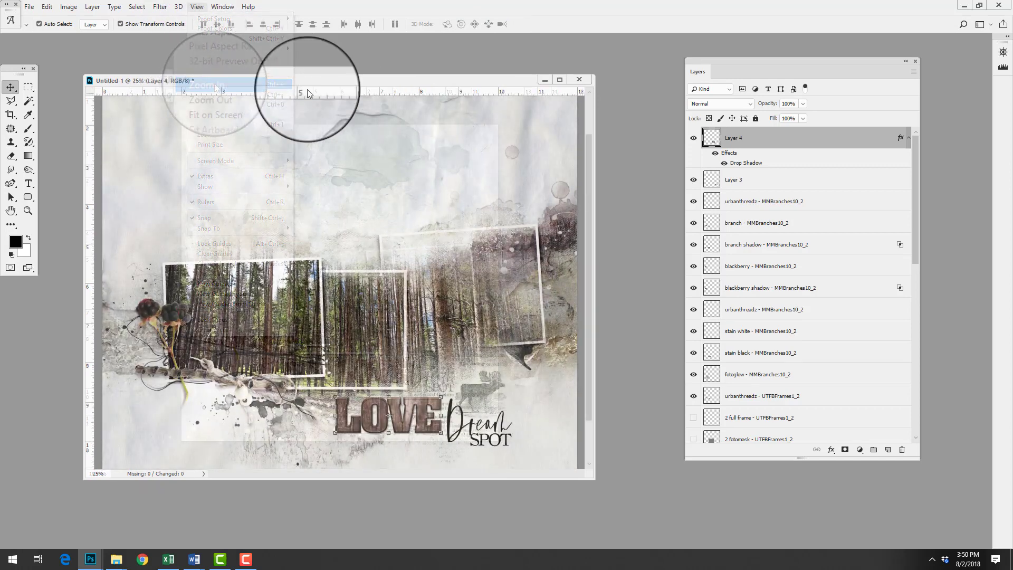
left_click_drag(420, 74, 433, 19)
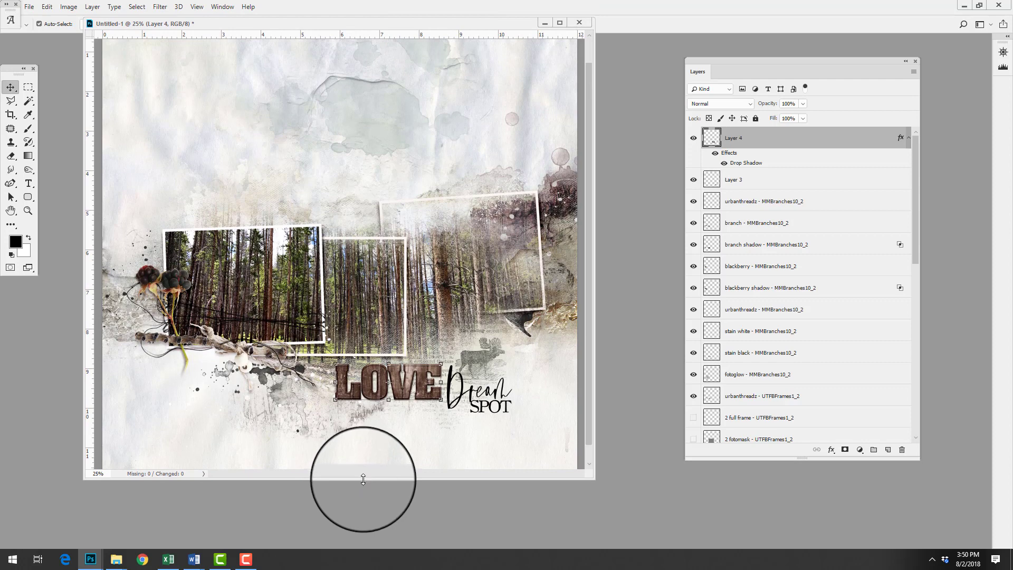
left_click_drag(362, 480, 362, 546)
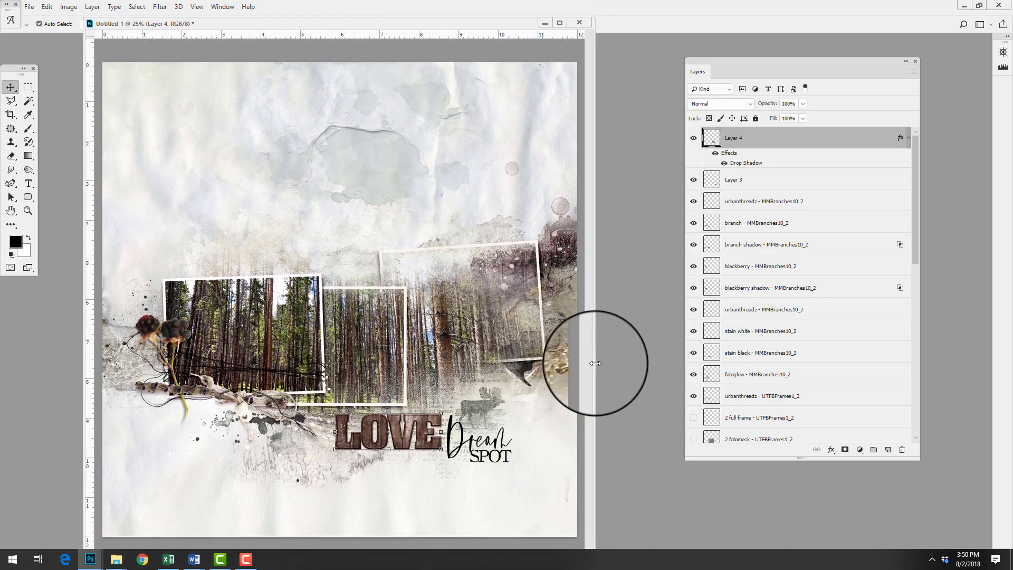
left_click_drag(593, 364, 624, 366)
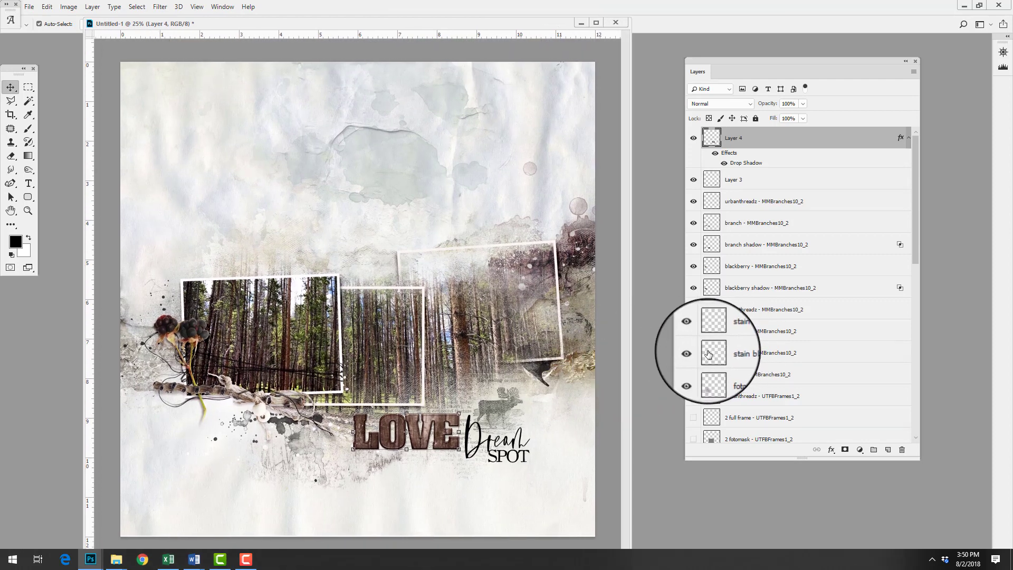